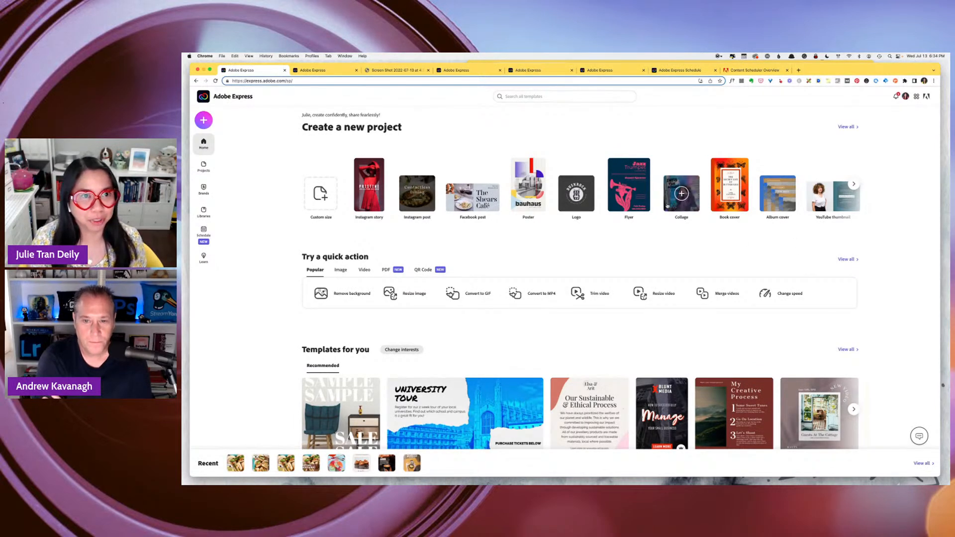
# - Review the YouTube thumbnail screenshot, the food and recipe template library and the Facebook works design
pyautogui.click(398, 70)
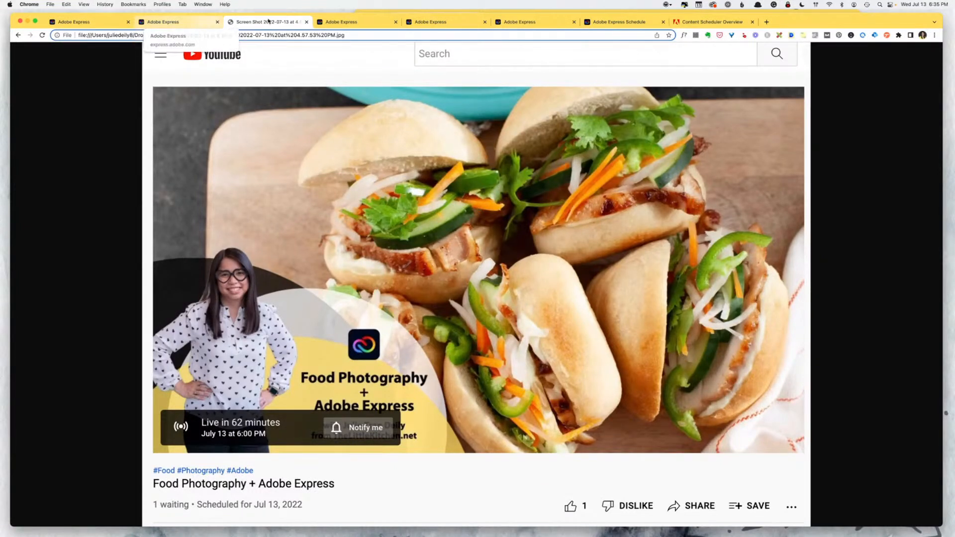
pyautogui.click(338, 23)
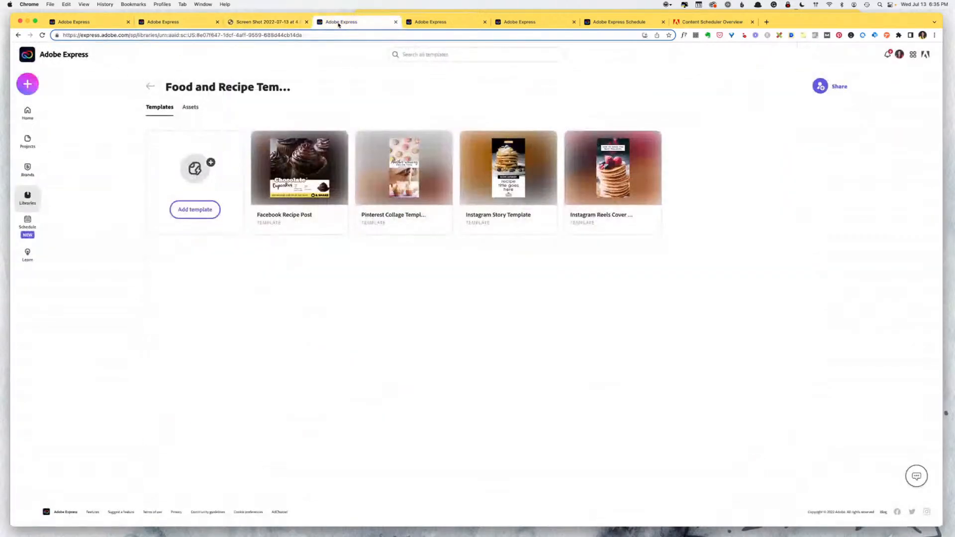
pyautogui.click(431, 22)
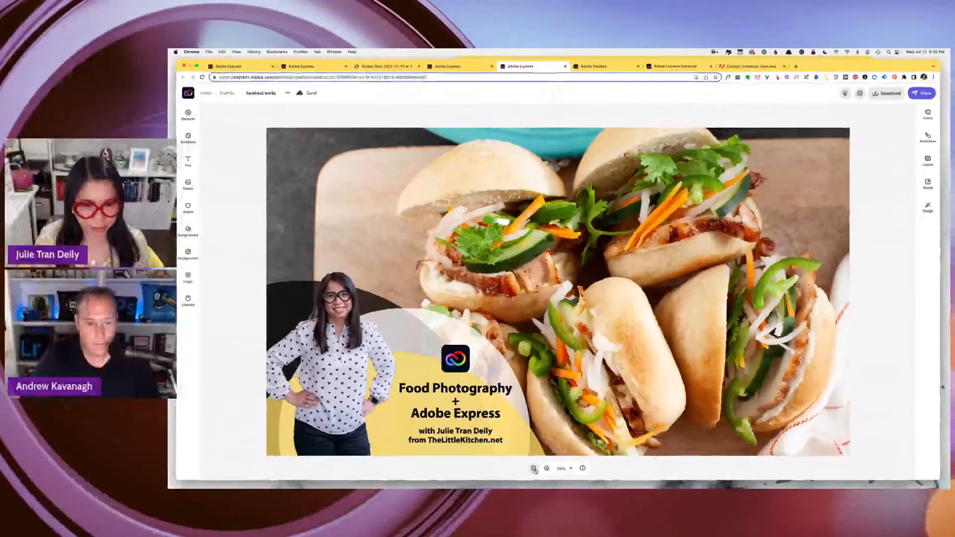
pyautogui.click(534, 470)
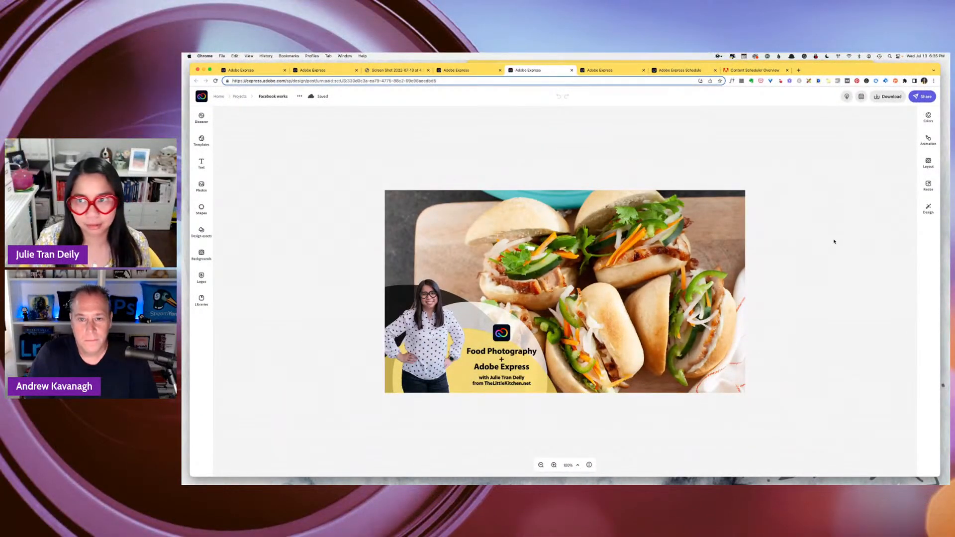
pyautogui.click(594, 70)
pyautogui.click(544, 70)
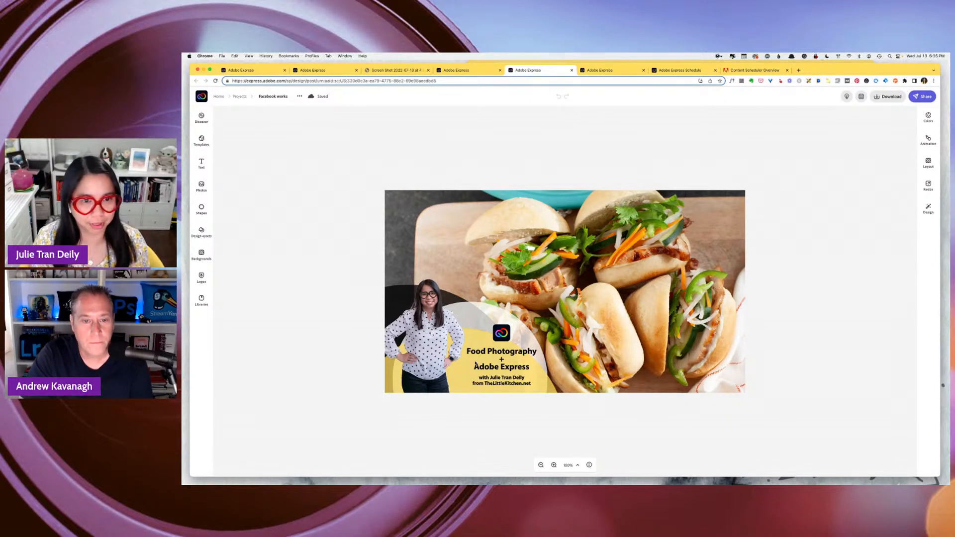
# - Place the first portrait photo from the presenter's image library onto the Facebook works design
pyautogui.click(436, 345)
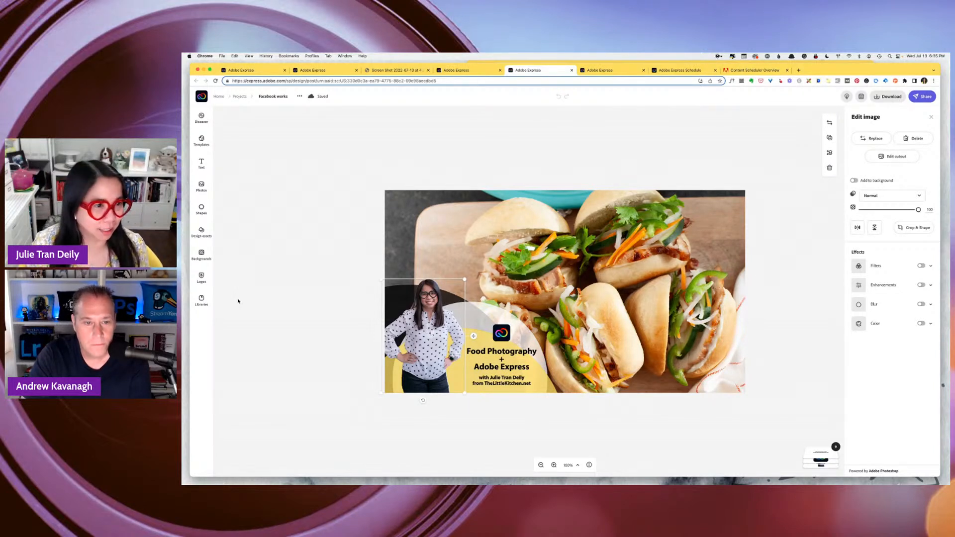
pyautogui.click(201, 300)
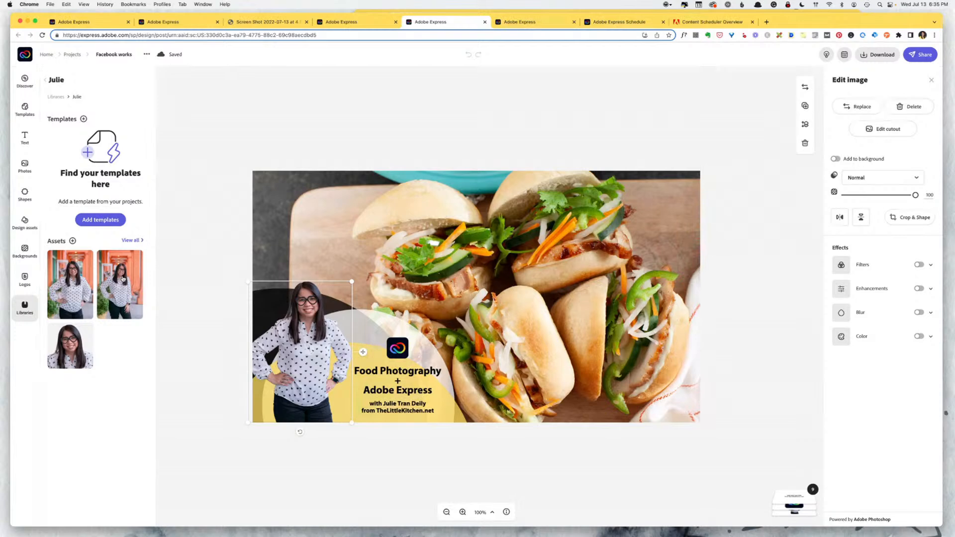
pyautogui.moveTo(67, 289); pyautogui.dragTo(409, 318)
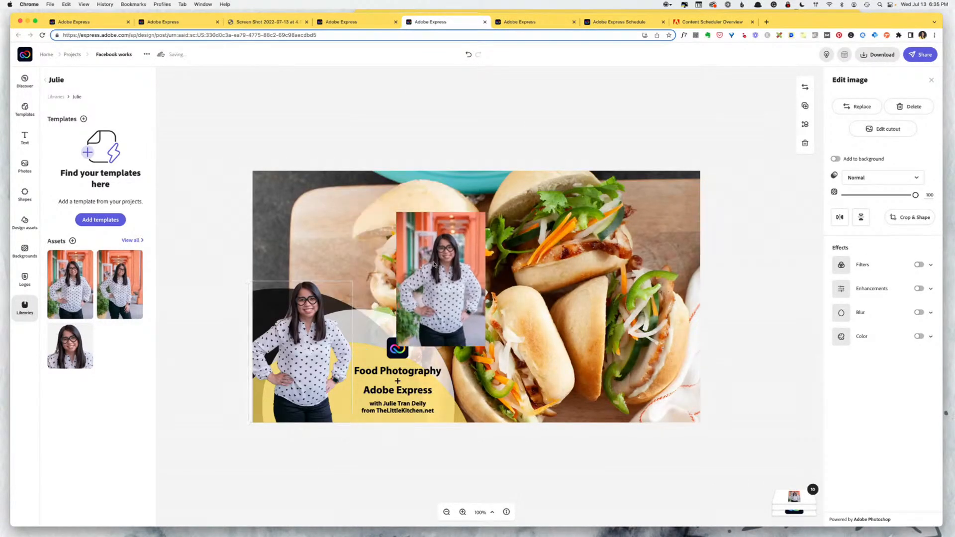
# - Remove the background of the newly placed portrait photo and open its cutout for editing
pyautogui.click(438, 263)
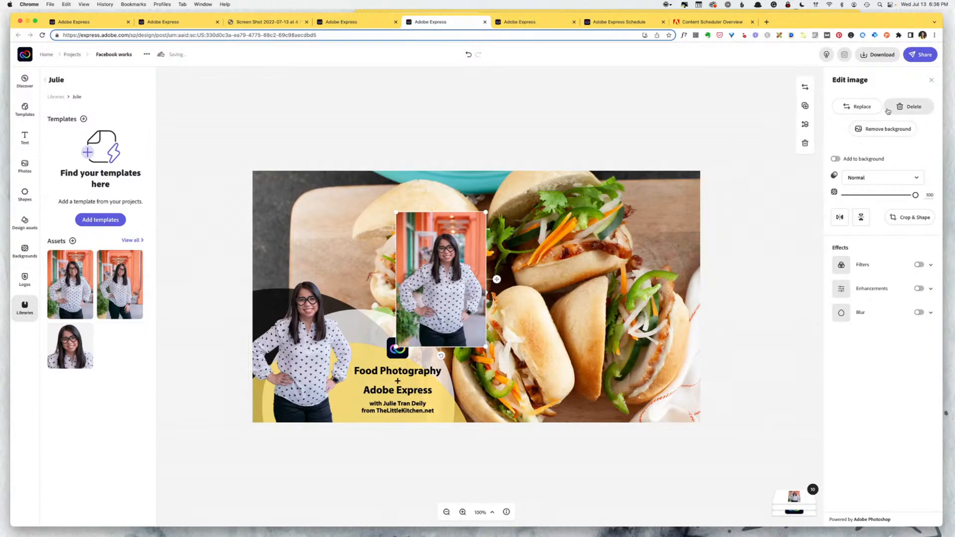
pyautogui.click(541, 124)
pyautogui.click(468, 284)
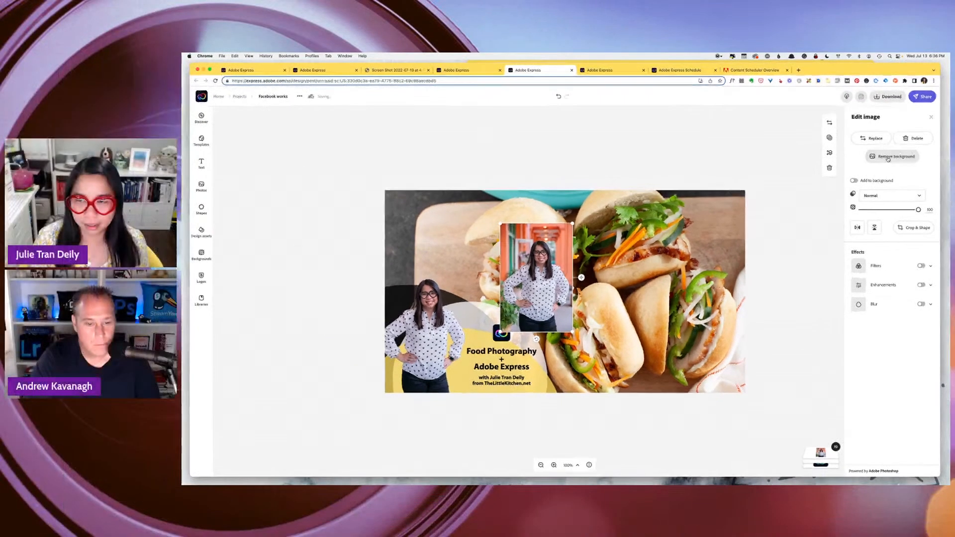
pyautogui.click(888, 157)
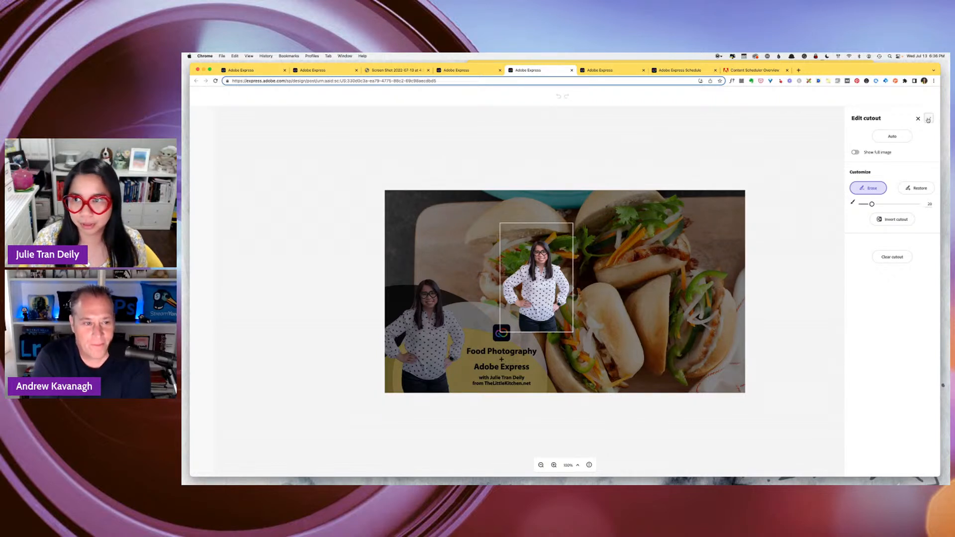
# - Test the Erase brush on the portrait's face, clear the cutout and apply the automatic cutout again
pyautogui.moveTo(543, 245); pyautogui.dragTo(550, 262)
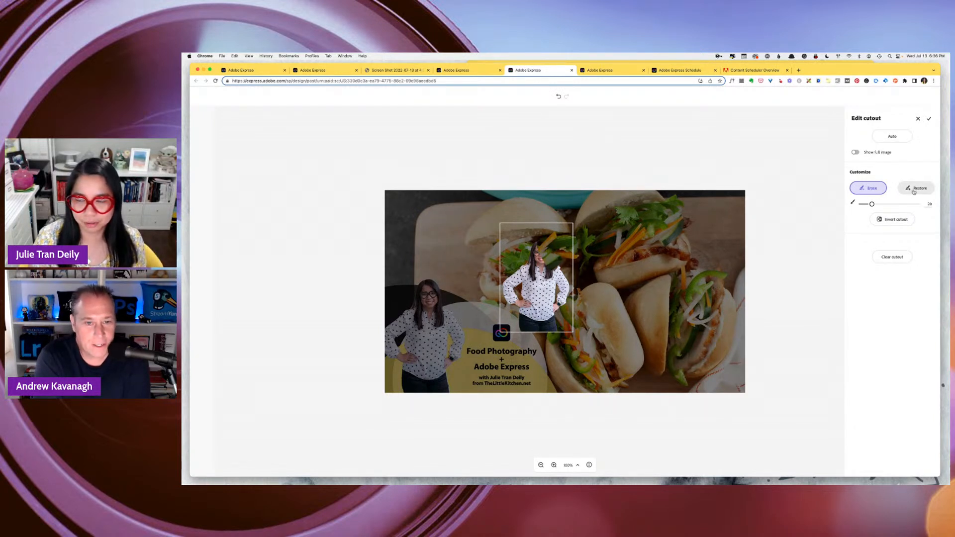
pyautogui.click(892, 257)
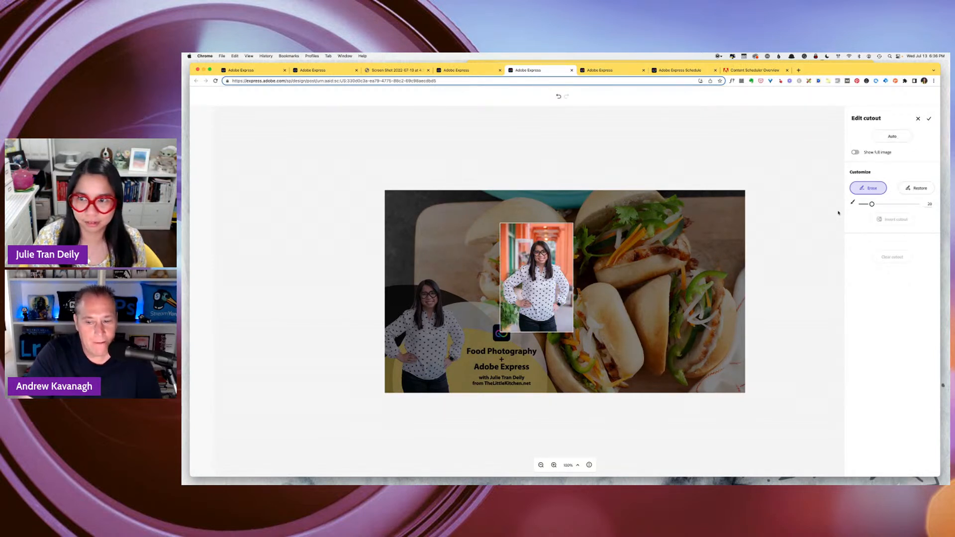
pyautogui.click(881, 137)
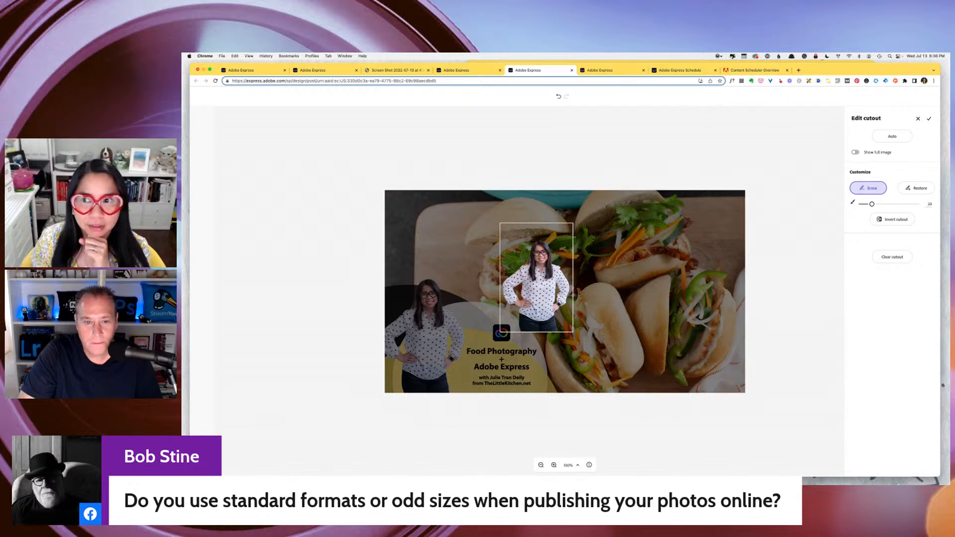
pyautogui.click(929, 119)
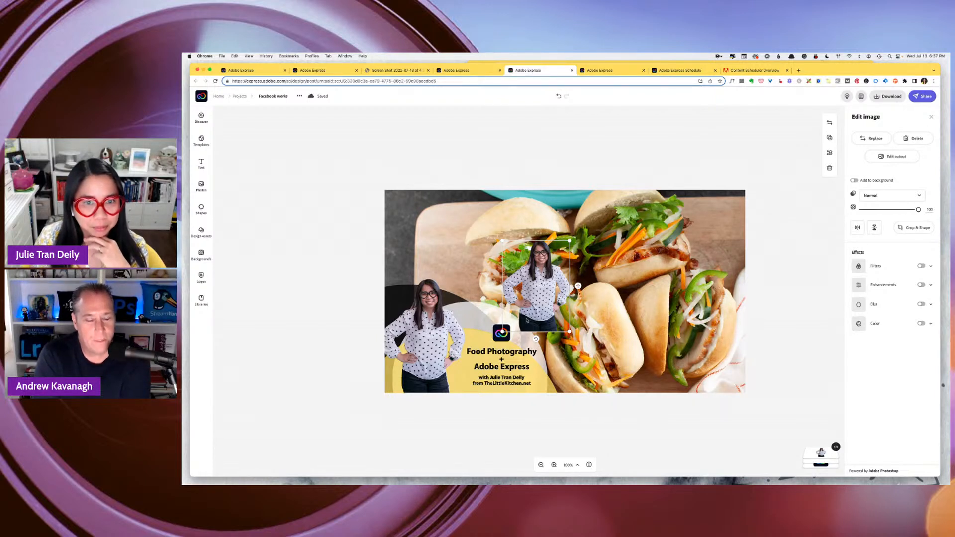
# - Move the extra portrait cutout above the original portrait and delete it from the design
pyautogui.moveTo(528, 321); pyautogui.dragTo(423, 285)
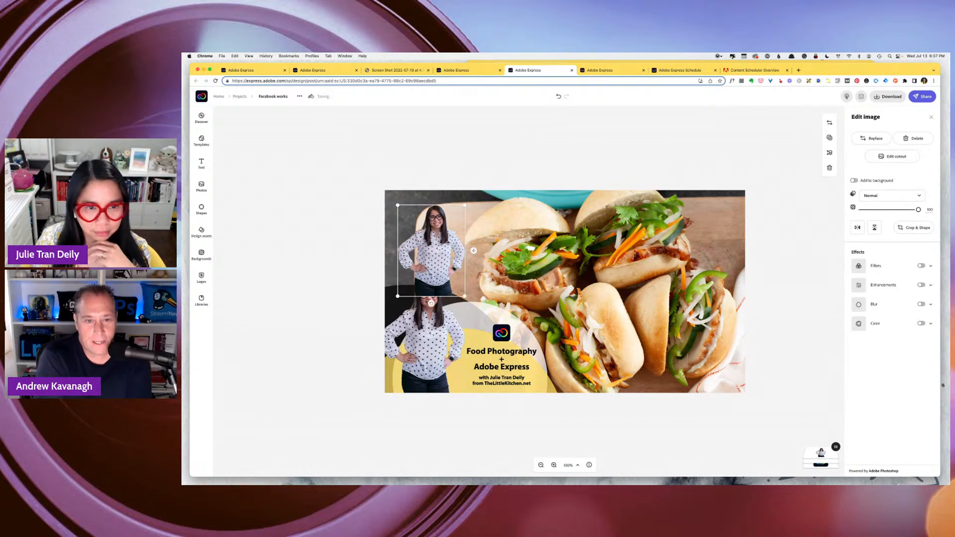
pyautogui.press('Delete')
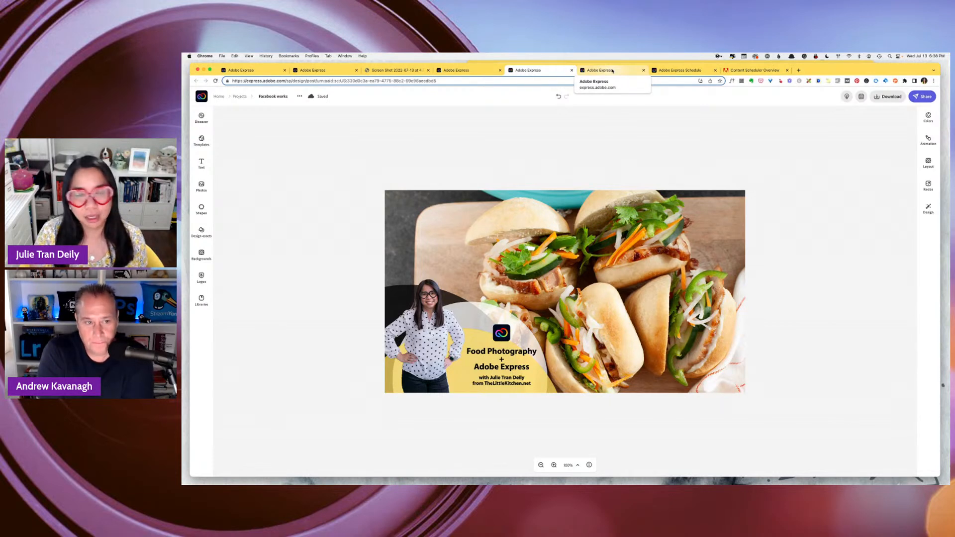
# - Compare the vertical Workshop Story design with the horizontal Facebook works design
pyautogui.click(613, 70)
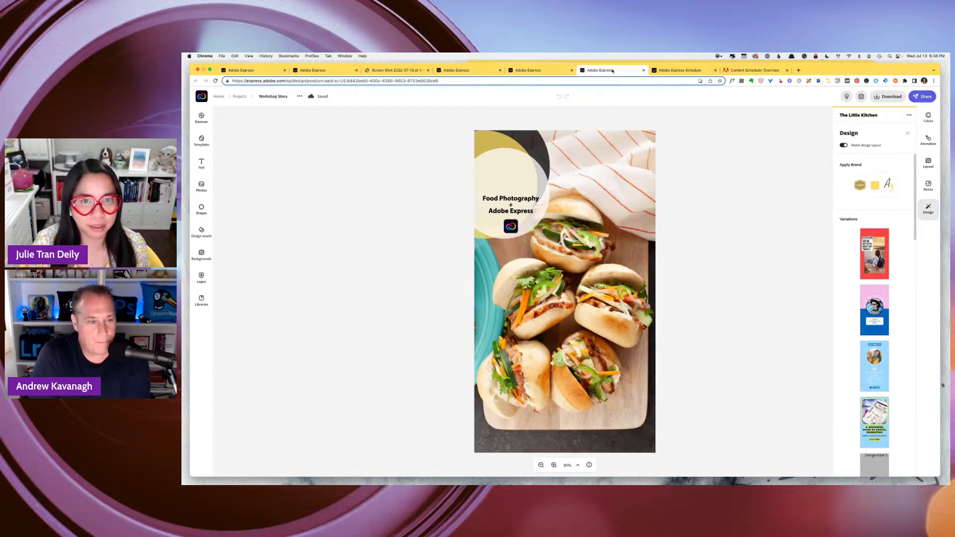
pyautogui.click(546, 71)
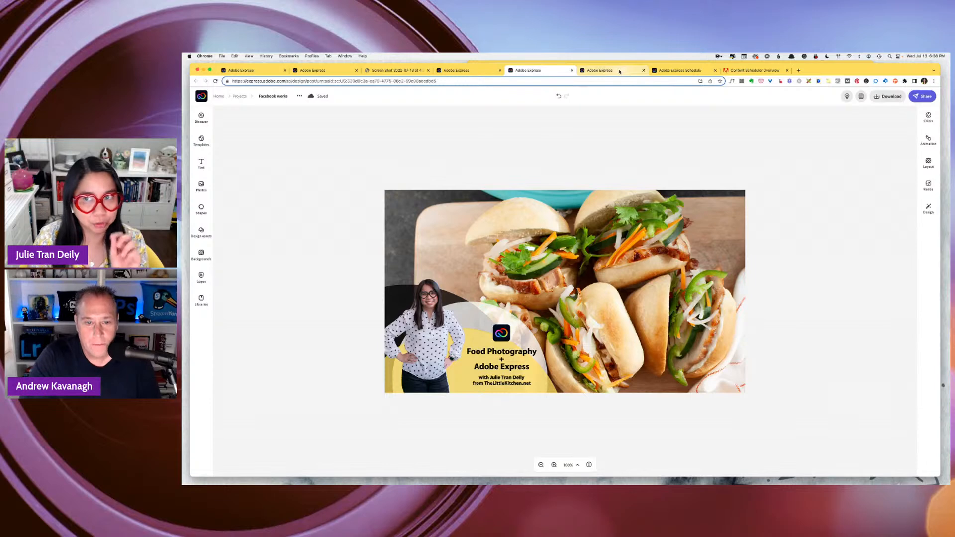
pyautogui.click(619, 71)
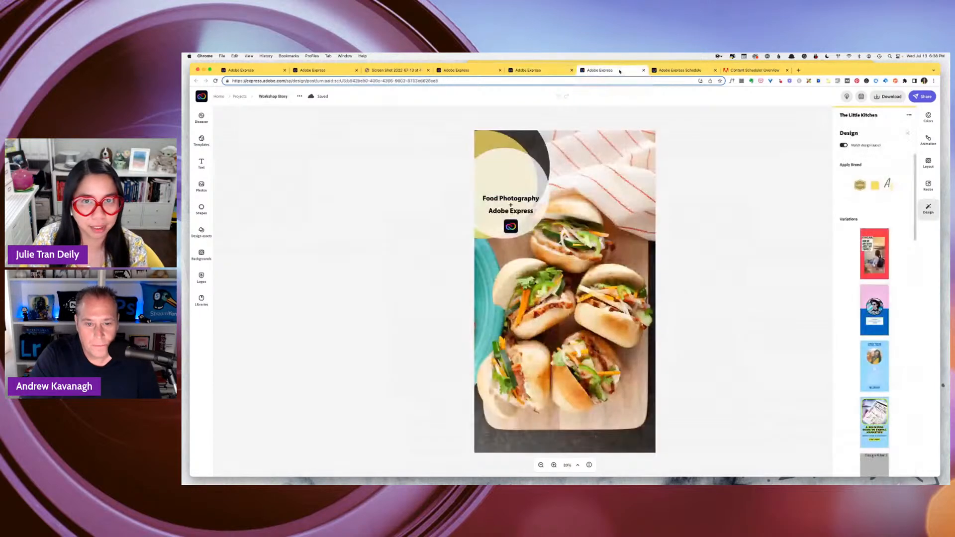
pyautogui.click(544, 71)
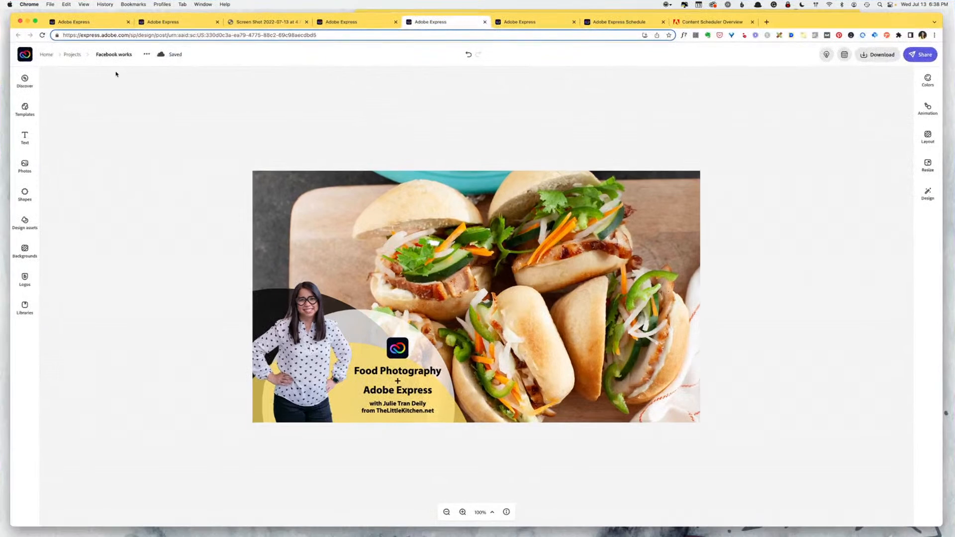
# - Examine the social post sizes offered for resizing the Workshop Story design
pyautogui.click(526, 22)
pyautogui.scroll(-5, 846, 249)
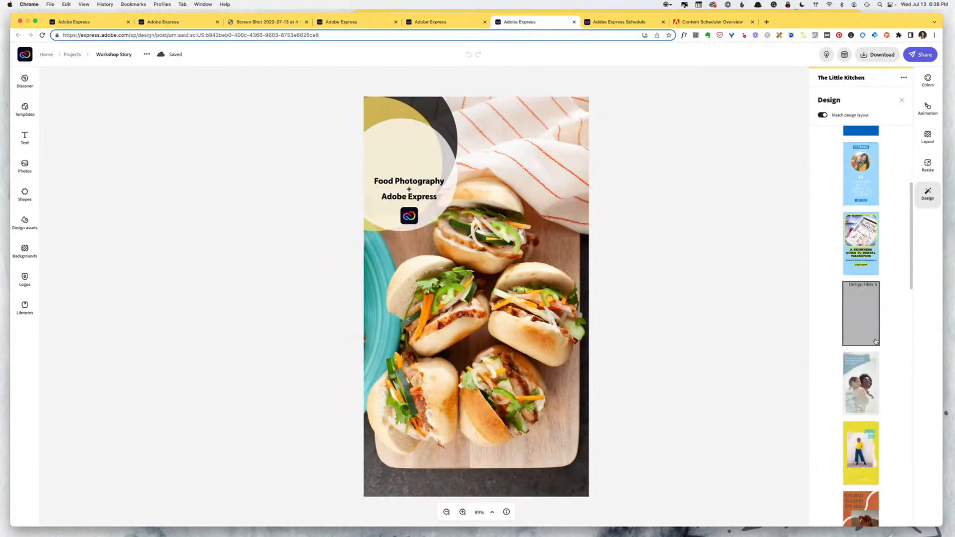
pyautogui.click(928, 165)
pyautogui.scroll(-2, 876, 315)
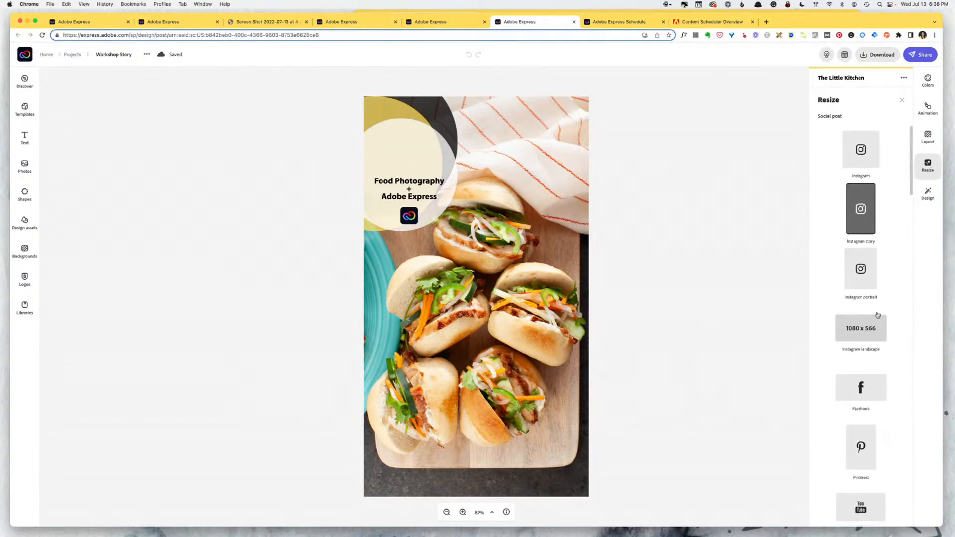
pyautogui.scroll(-2, 877, 315)
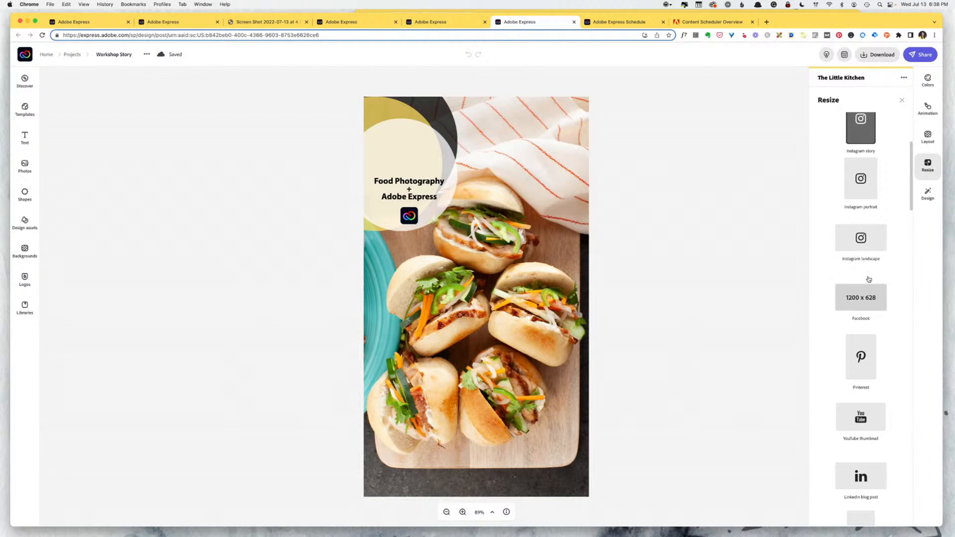
pyautogui.scroll(-1, 872, 276)
pyautogui.scroll(-3, 851, 333)
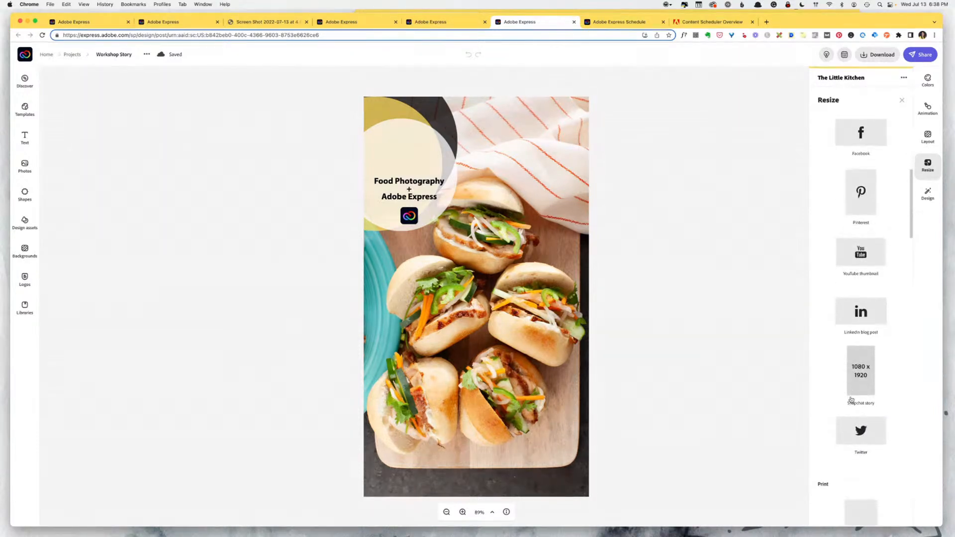
pyautogui.scroll(2, 861, 331)
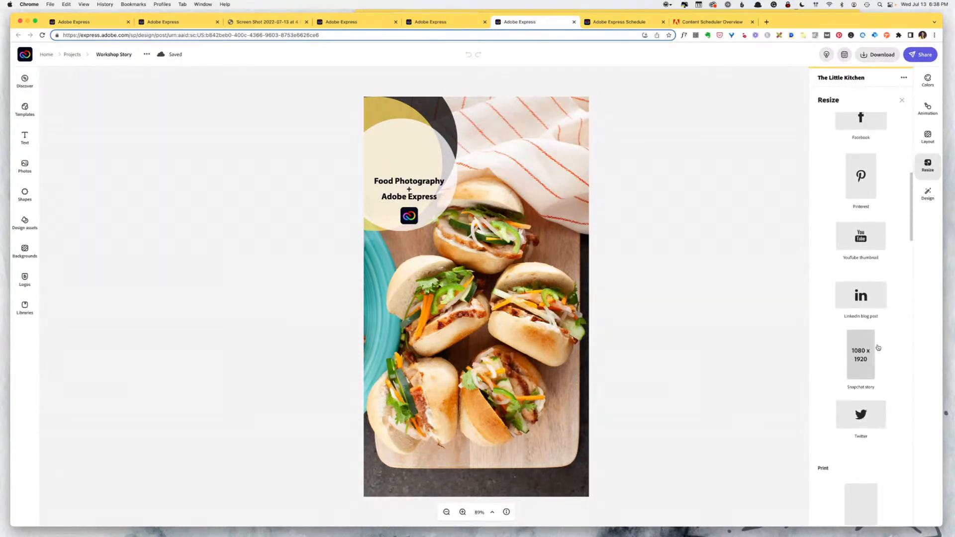
pyautogui.scroll(1, 862, 324)
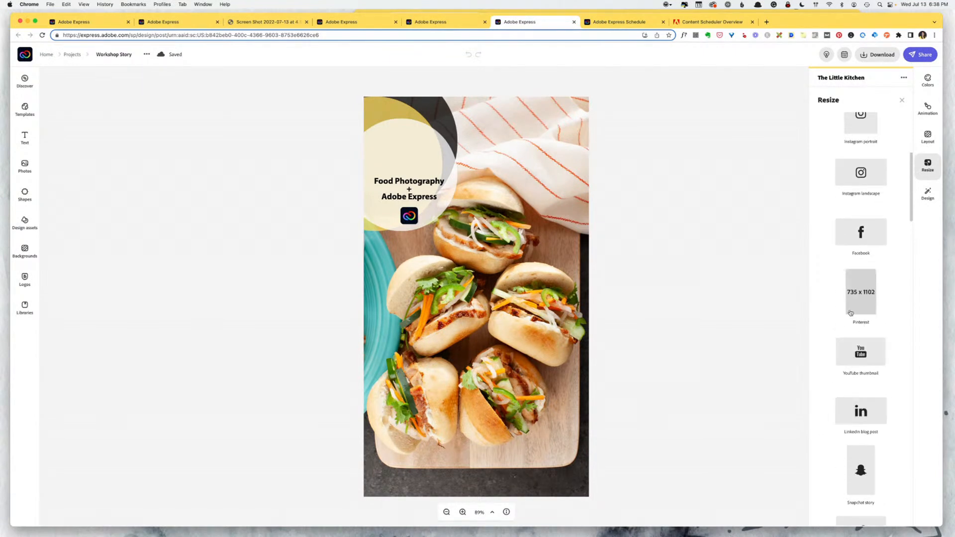
pyautogui.scroll(3, 860, 294)
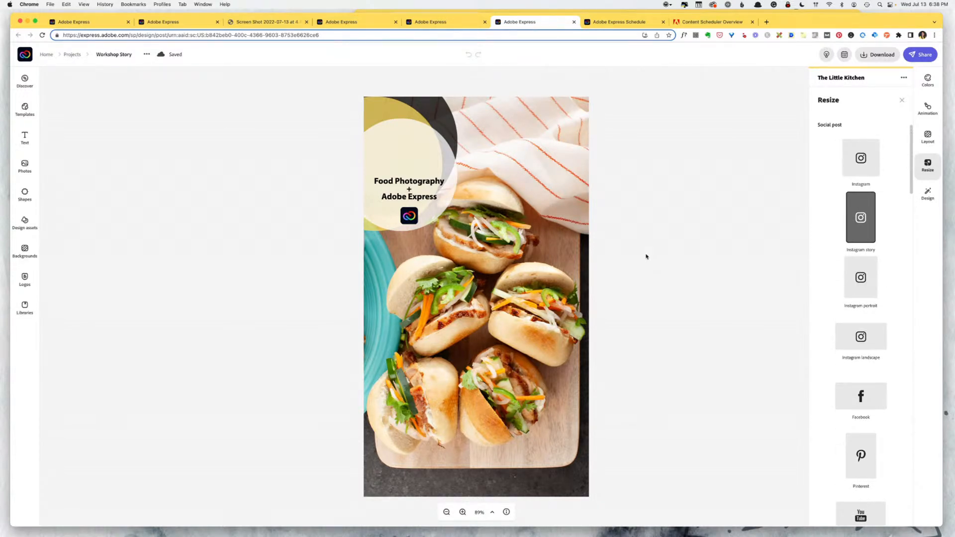
# - Check the Facebook works design against the Workshop Story design and review the story's Instagram, Facebook, Pinterest and YouTube resize presets
pyautogui.click(451, 26)
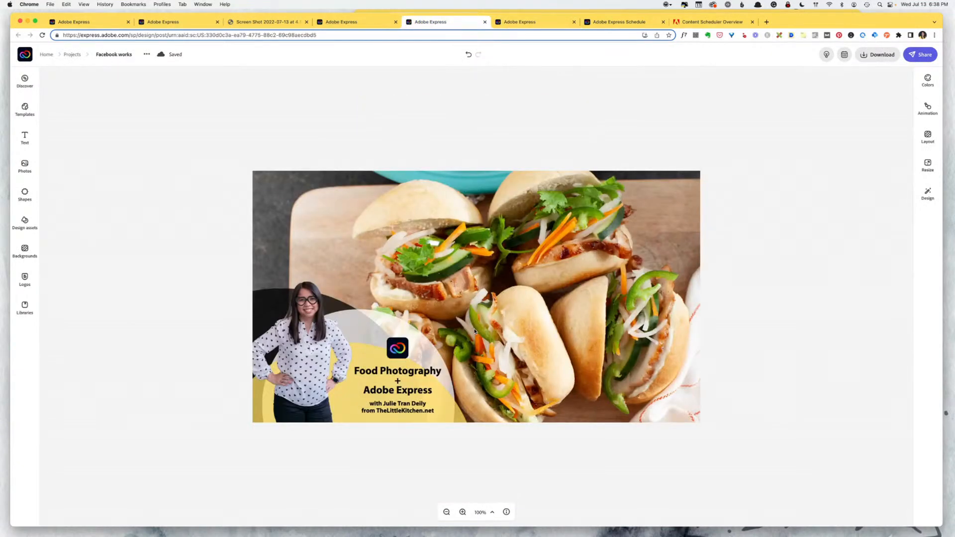
pyautogui.click(552, 22)
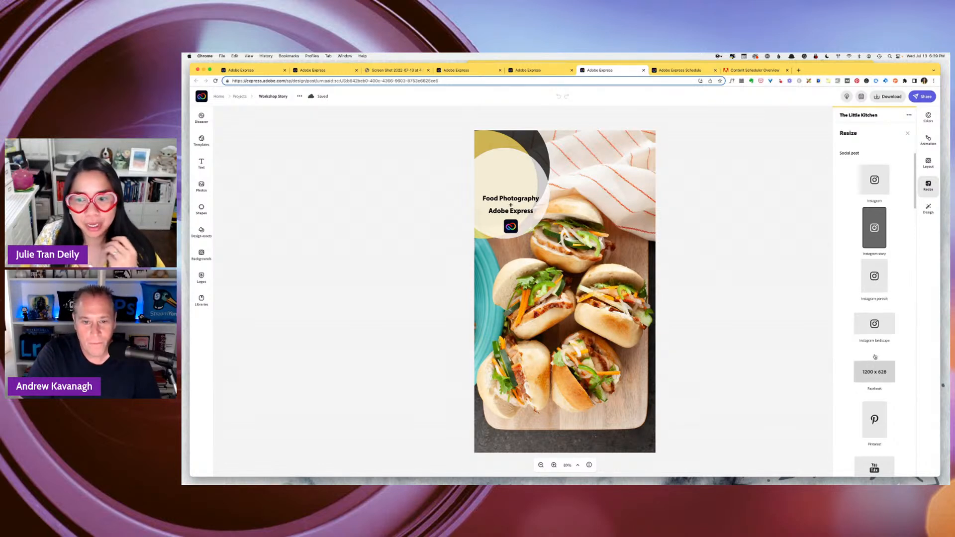
pyautogui.scroll(-3, 876, 364)
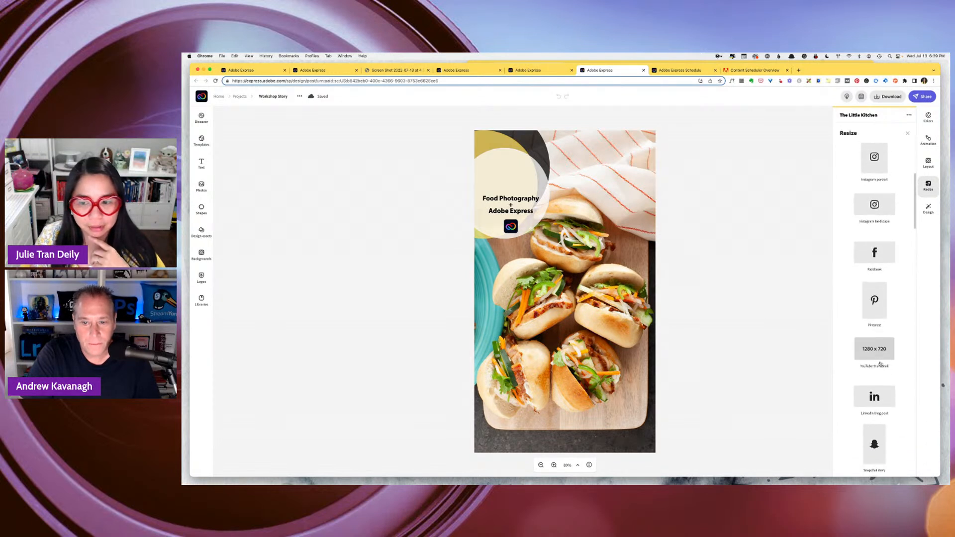
pyautogui.scroll(-1, 880, 363)
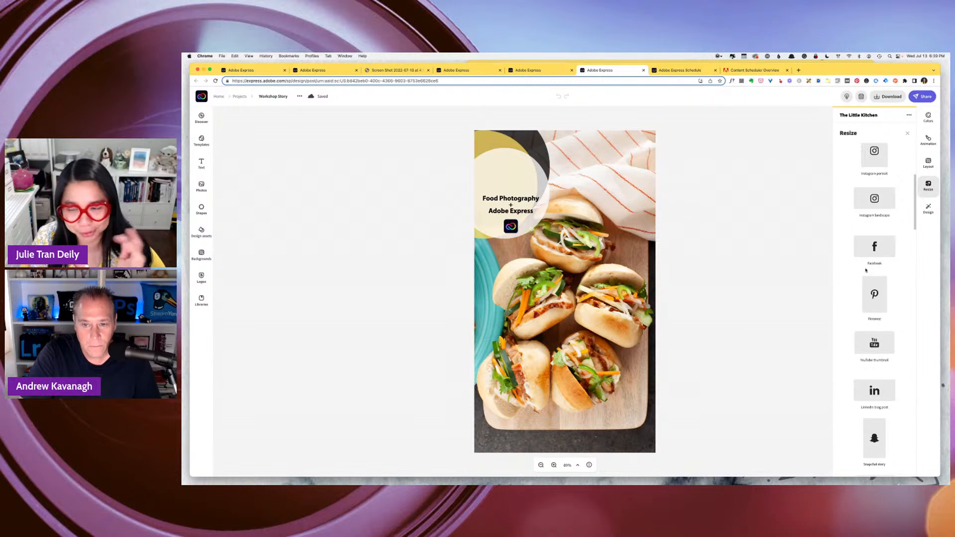
pyautogui.scroll(-1, 867, 297)
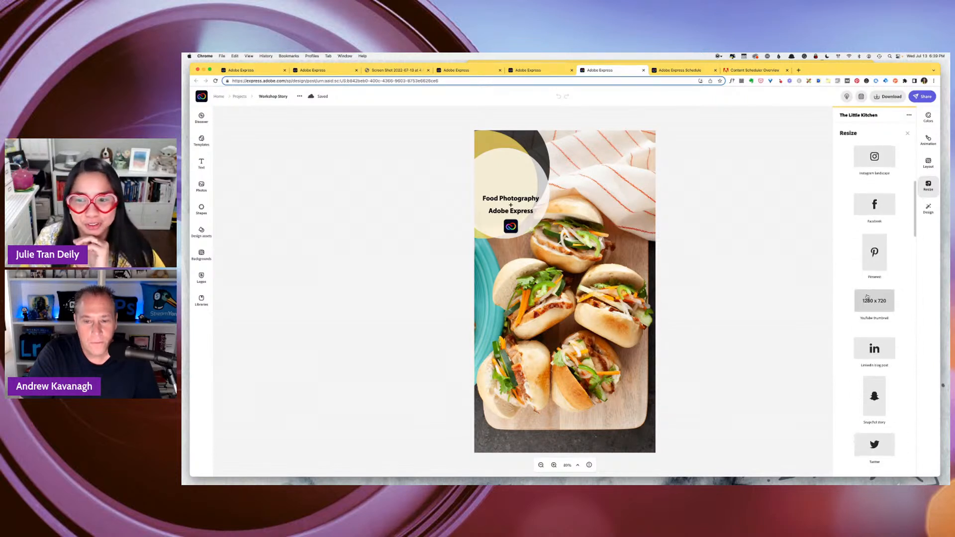
pyautogui.scroll(6, 868, 297)
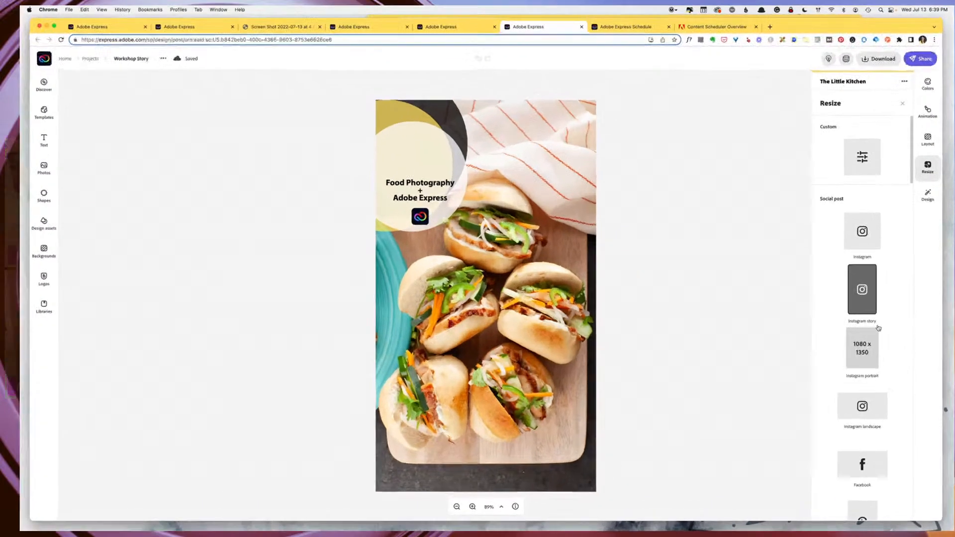
pyautogui.scroll(-5, 878, 330)
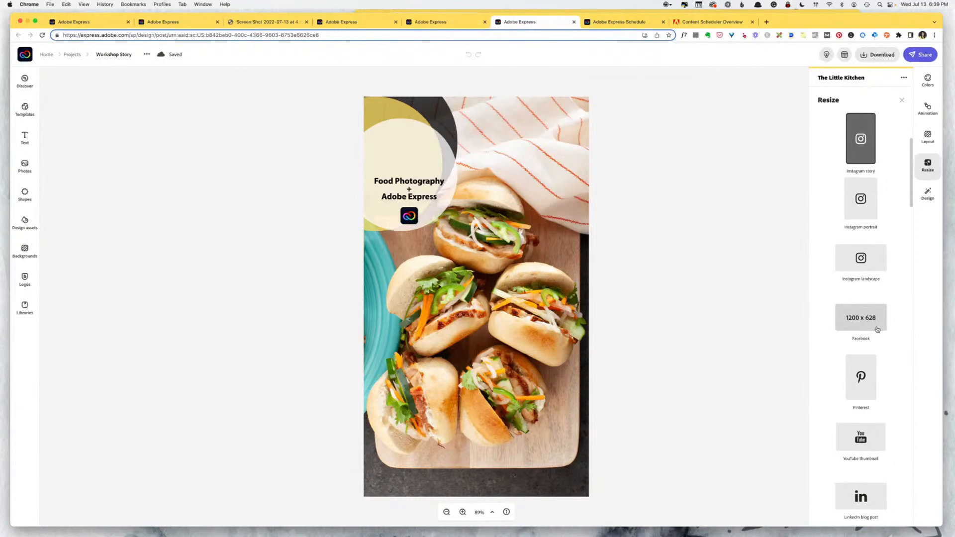
# - Examine the print, social profile and standard size presets offered for resizing the Workshop Story design
pyautogui.scroll(-10, 878, 330)
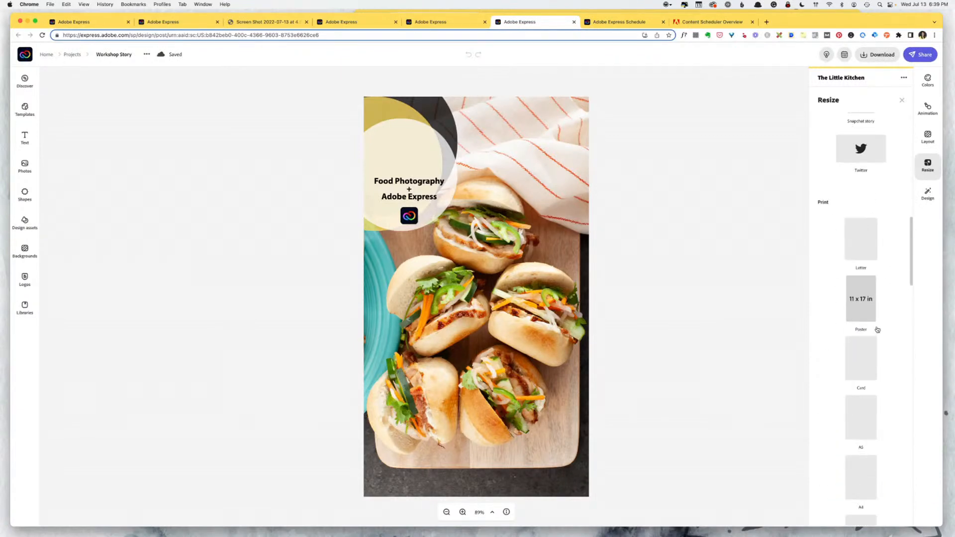
pyautogui.scroll(-8, 848, 277)
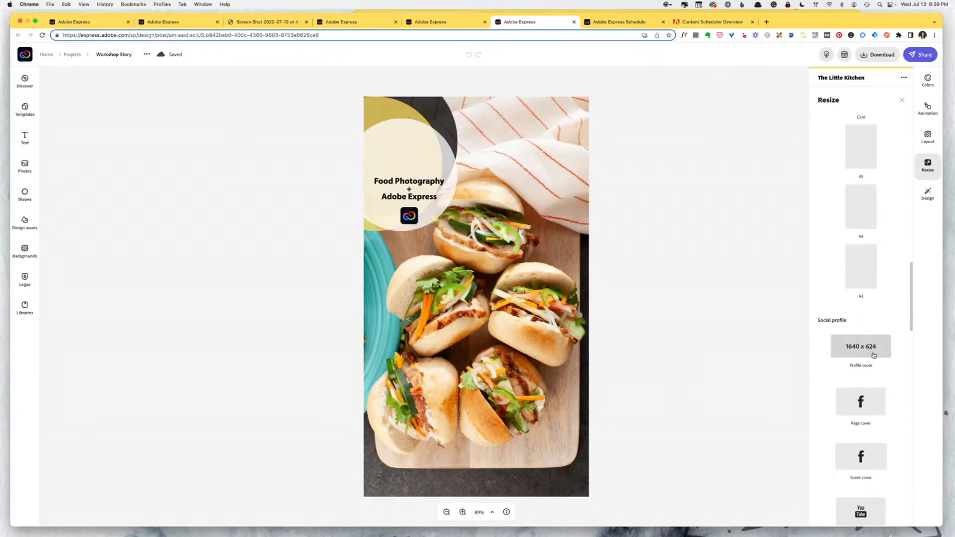
pyautogui.scroll(-3, 874, 355)
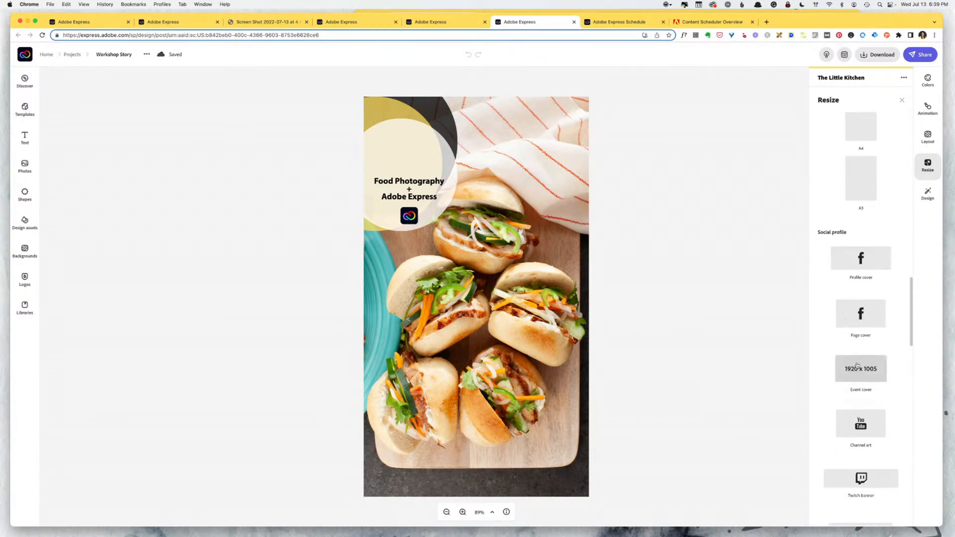
pyautogui.scroll(-1, 872, 389)
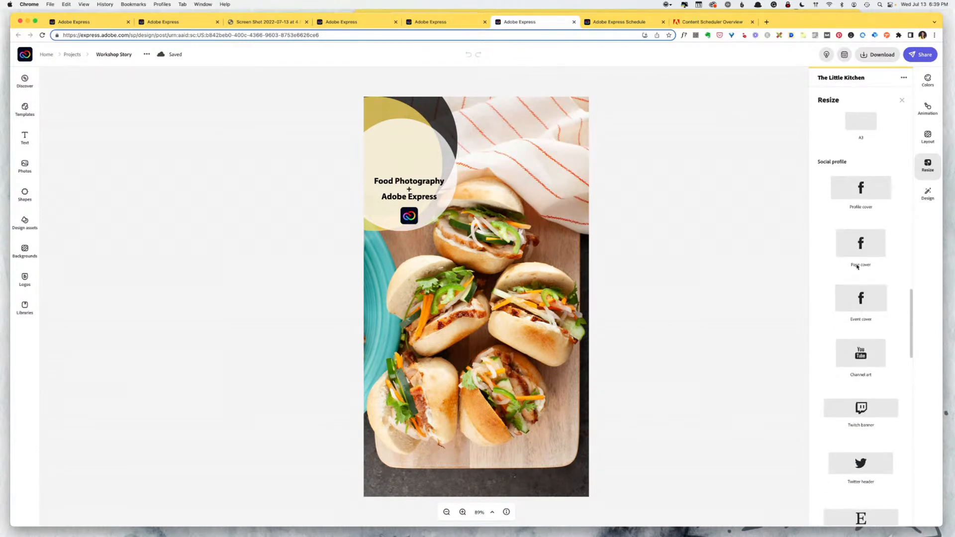
pyautogui.scroll(-1, 839, 328)
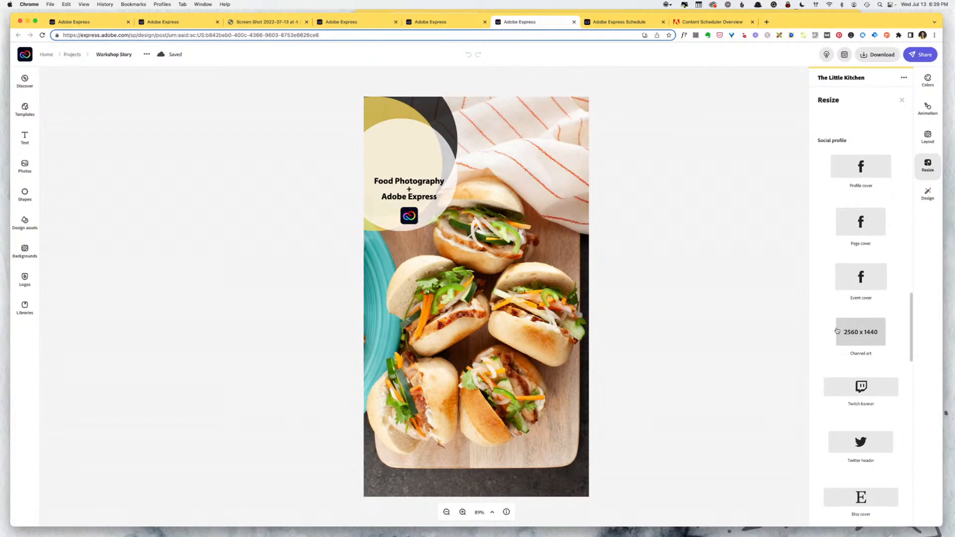
pyautogui.scroll(-5, 865, 286)
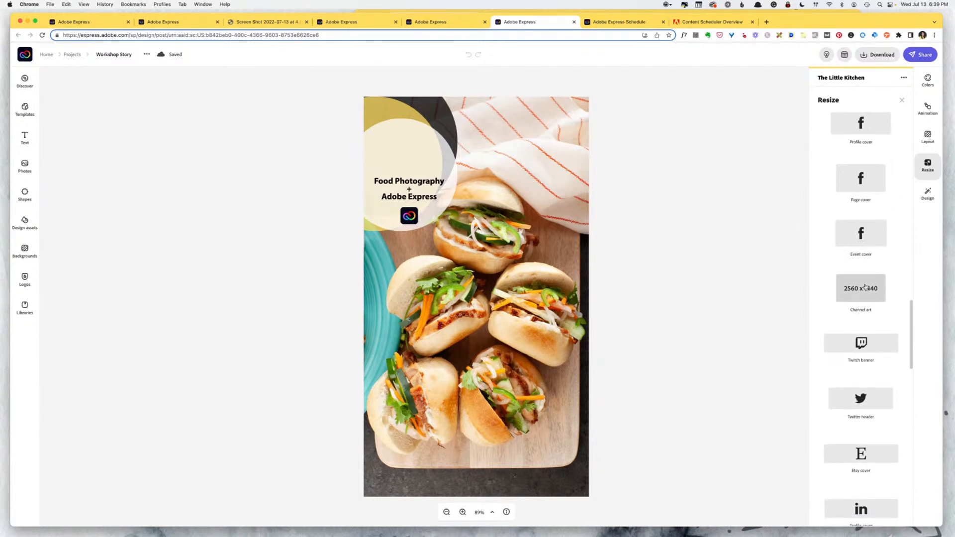
pyautogui.scroll(-3, 871, 359)
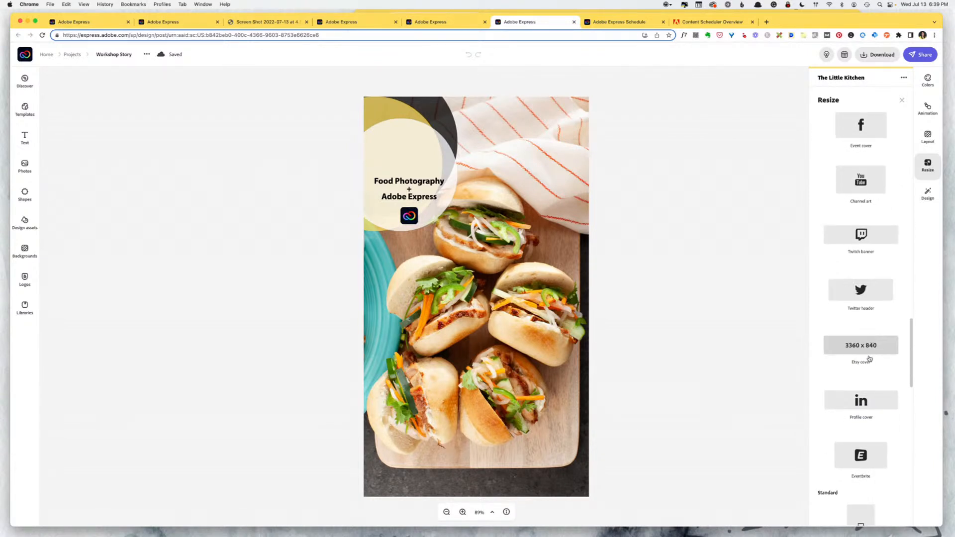
pyautogui.scroll(-8, 871, 357)
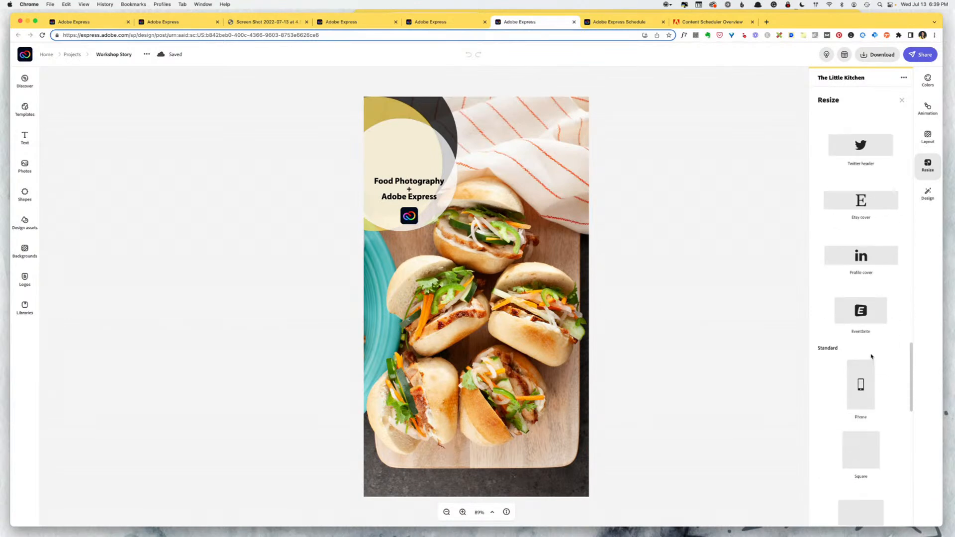
pyautogui.scroll(-9, 871, 356)
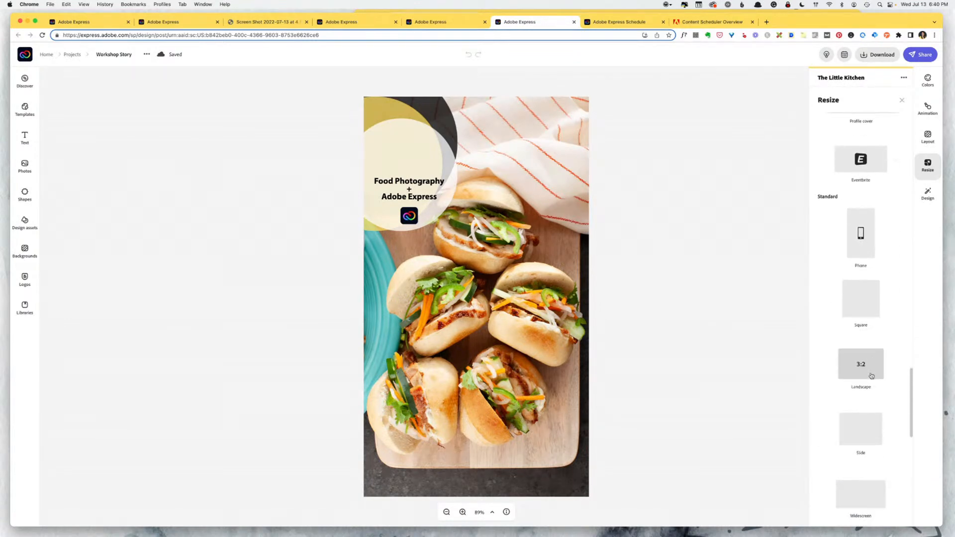
pyautogui.scroll(8, 873, 200)
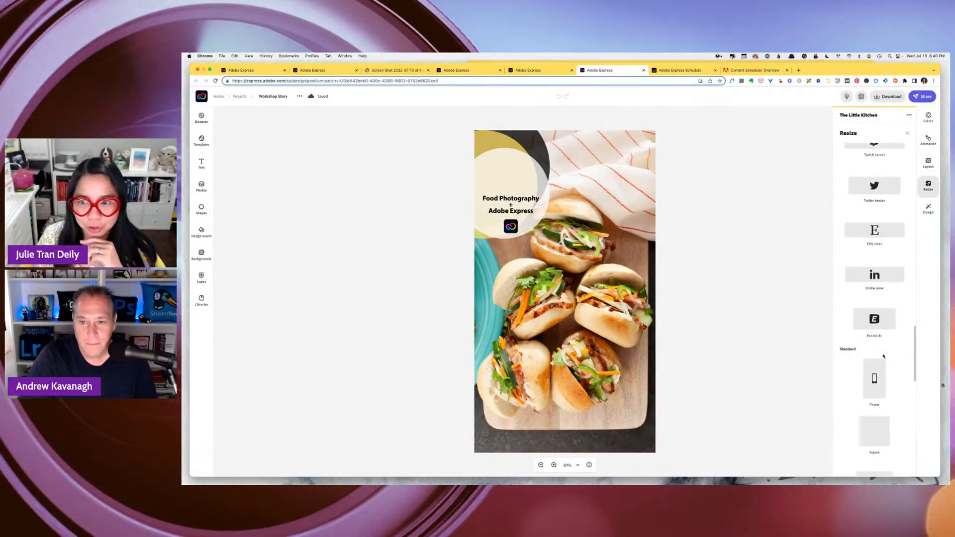
pyautogui.scroll(-3, 869, 378)
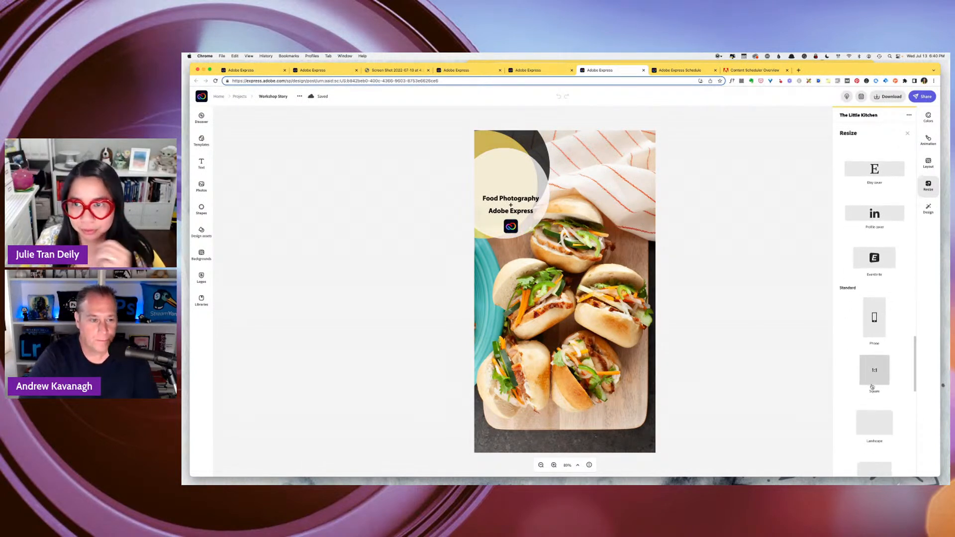
pyautogui.scroll(7, 871, 323)
pyautogui.scroll(10, 871, 308)
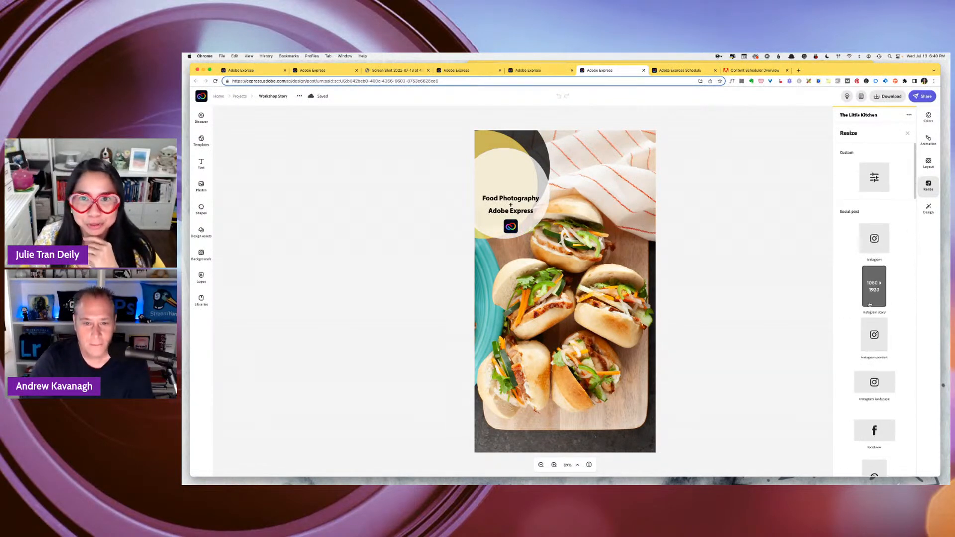
# - Review the Facebook, Pinterest, Instagram Story and Instagram Reels cover templates in the shared Food and Recipe Templates library
pyautogui.click(455, 71)
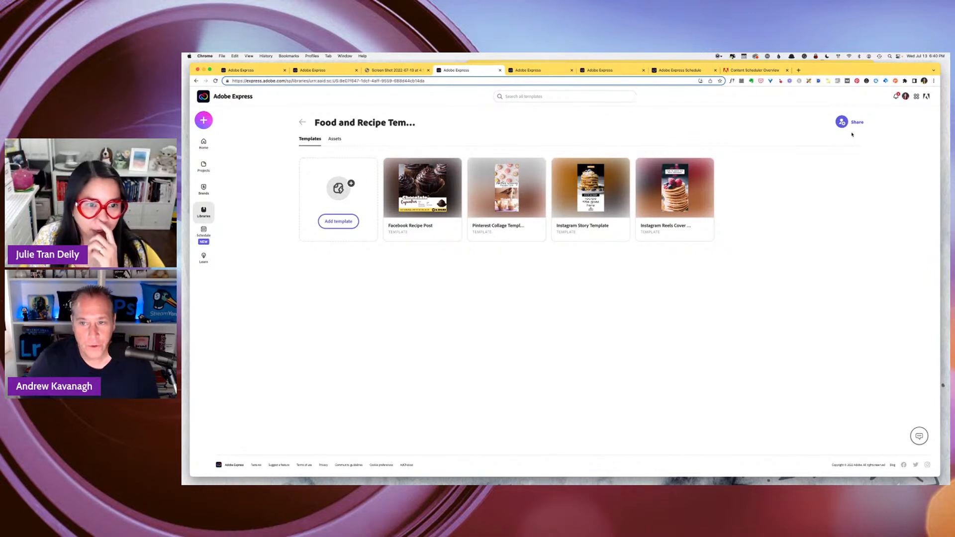
pyautogui.moveTo(687, 203)
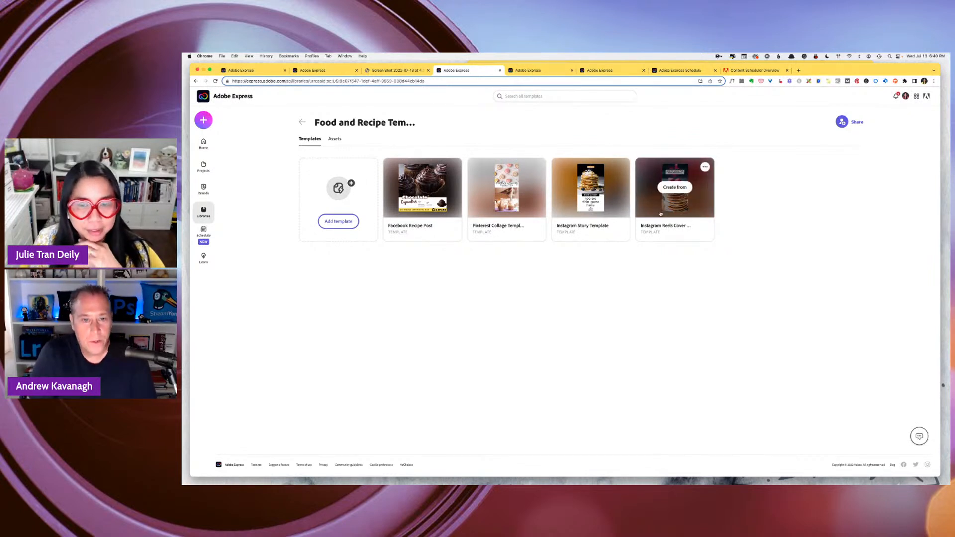
pyautogui.moveTo(580, 210)
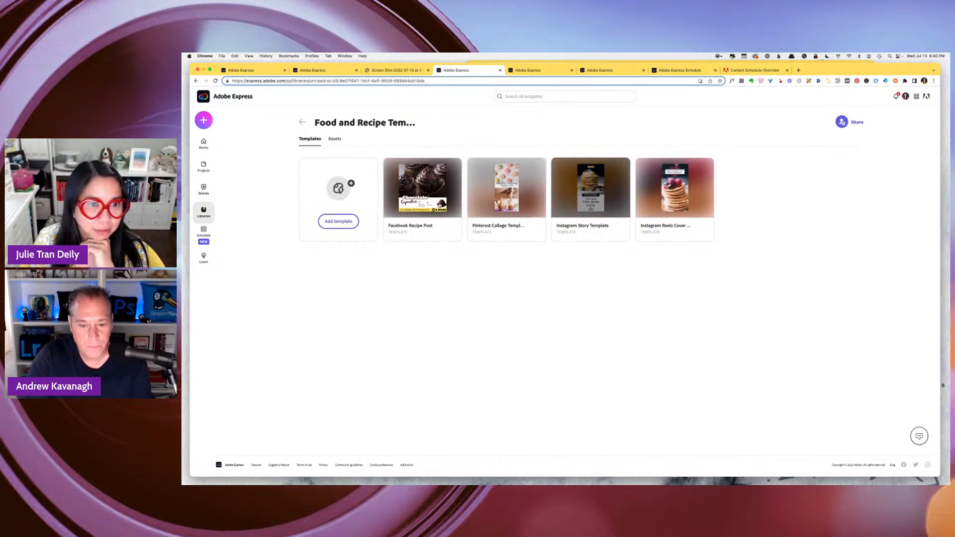
pyautogui.moveTo(419, 206)
pyautogui.moveTo(506, 198)
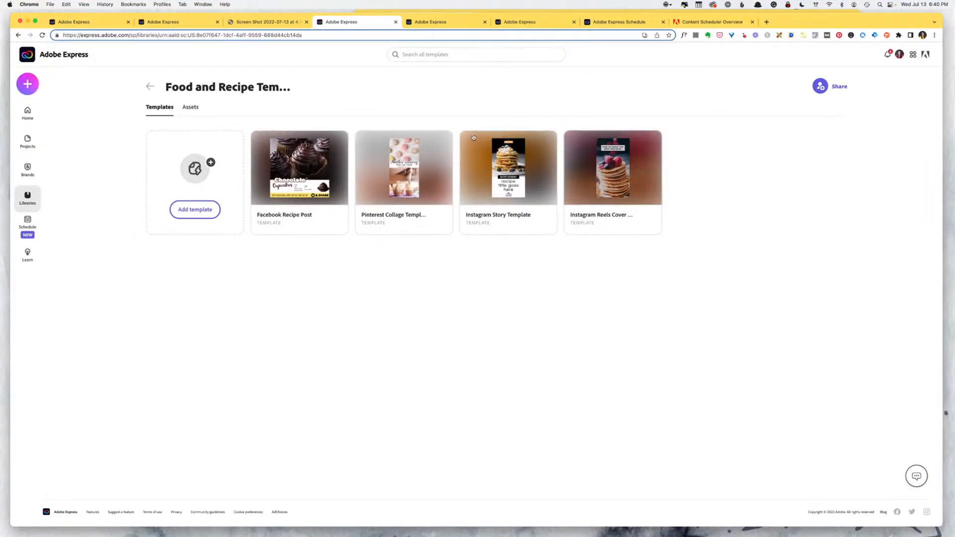
pyautogui.moveTo(293, 185)
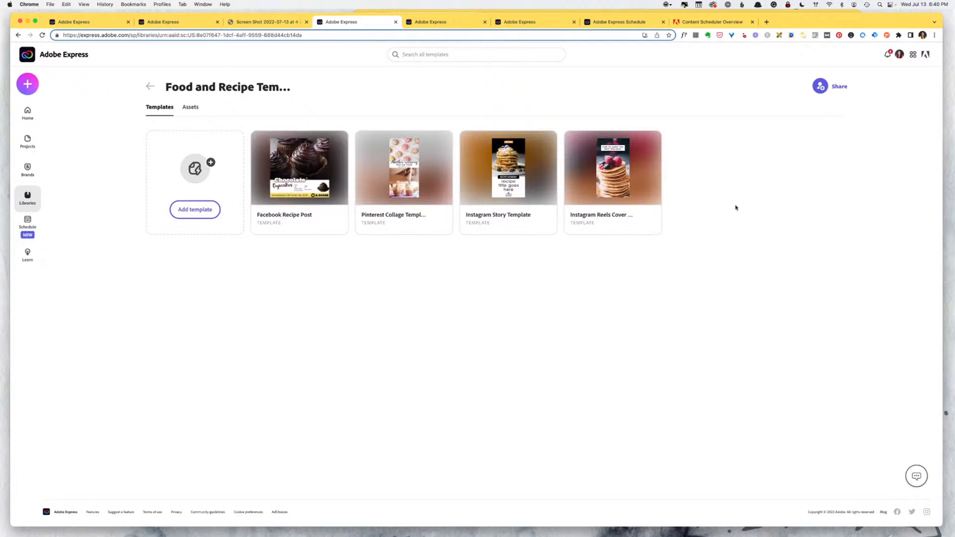
pyautogui.moveTo(551, 199)
# - Return to the Adobe Express home page and create a blank Instagram story project
pyautogui.click(199, 25)
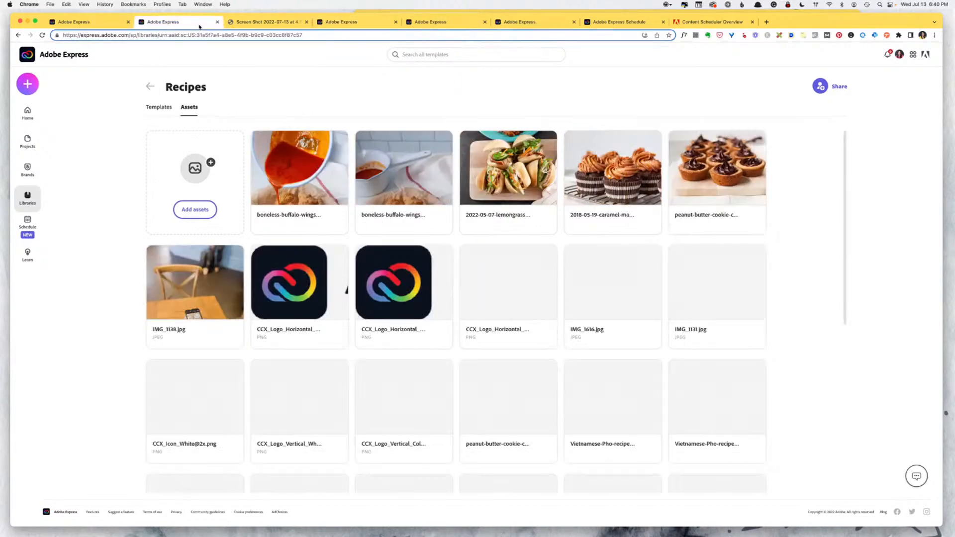
pyautogui.click(83, 25)
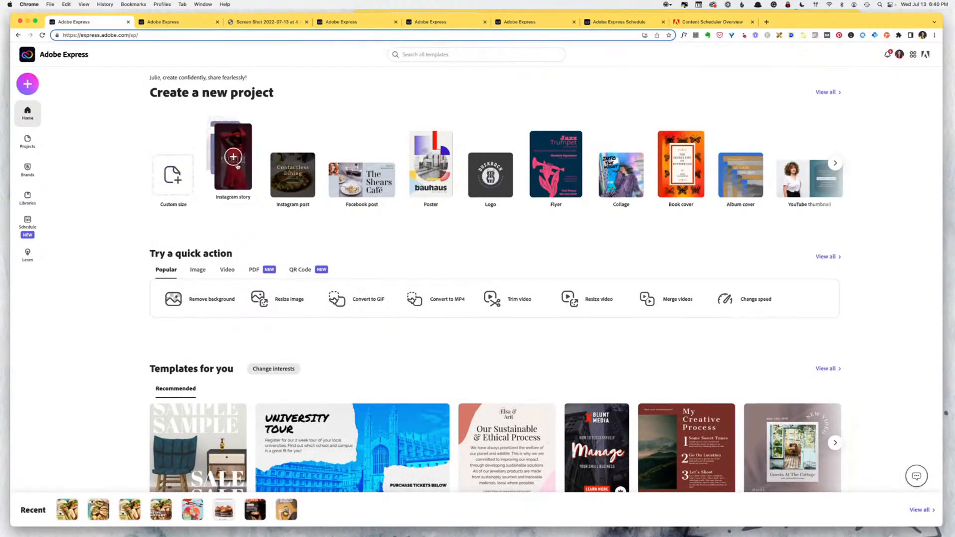
pyautogui.click(234, 158)
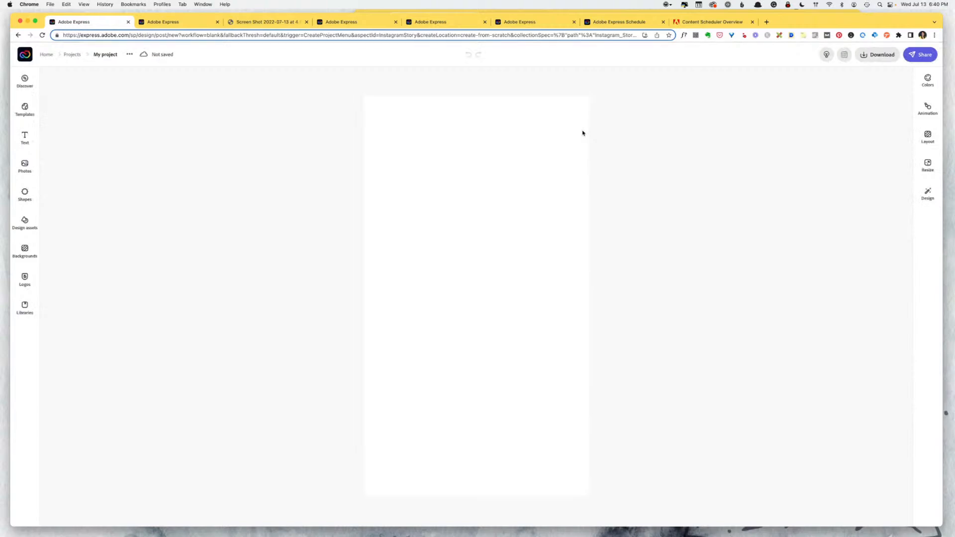
# - Show all Food and drink templates available for Instagram stories
pyautogui.click(25, 308)
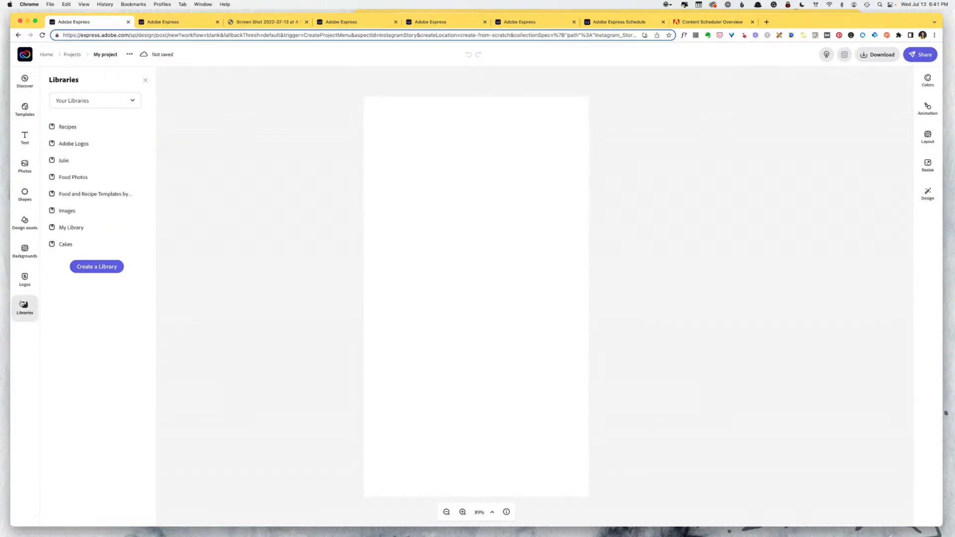
pyautogui.click(24, 111)
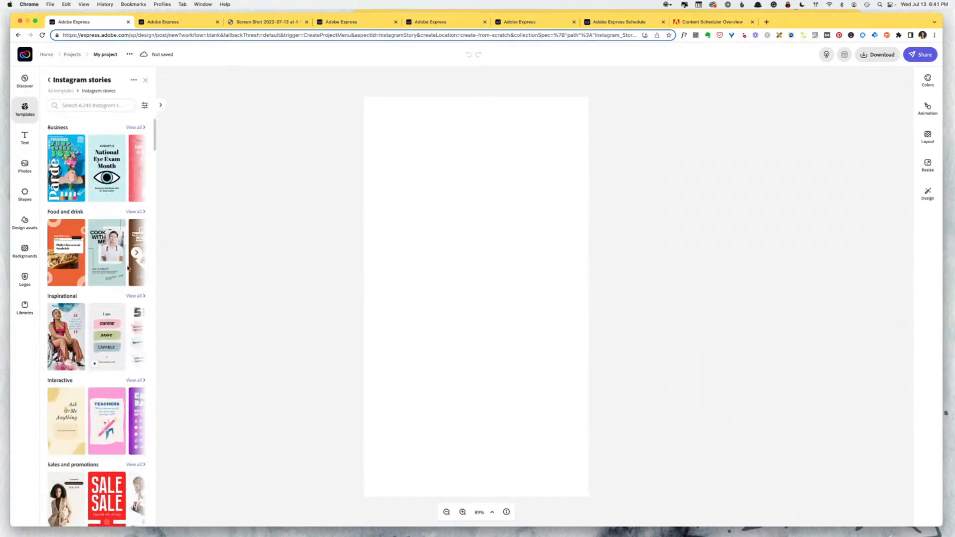
pyautogui.scroll(-5, 112, 275)
pyautogui.click(134, 213)
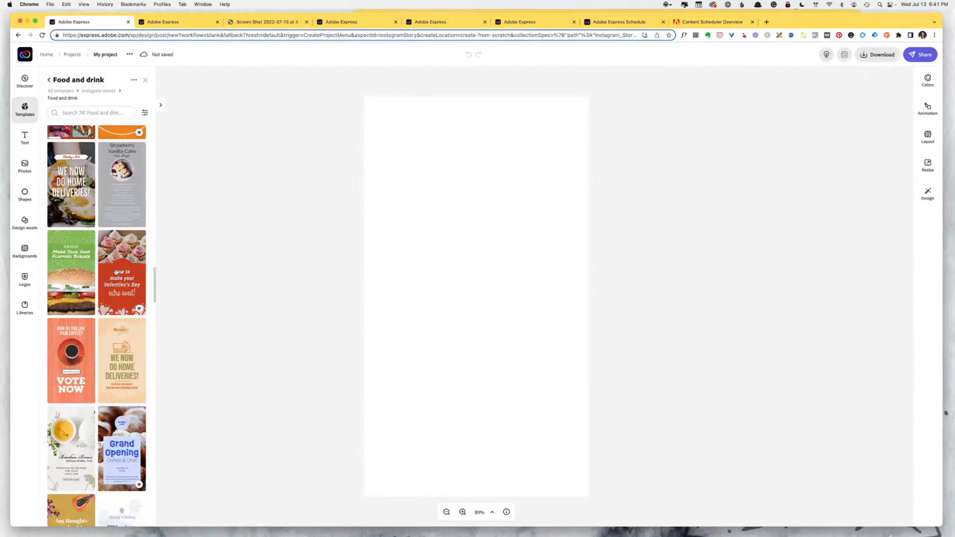
# - Find the Xoco Hot Chocolate Mix template among the Food and drink stories and apply it to the blank project
pyautogui.scroll(-15, 115, 272)
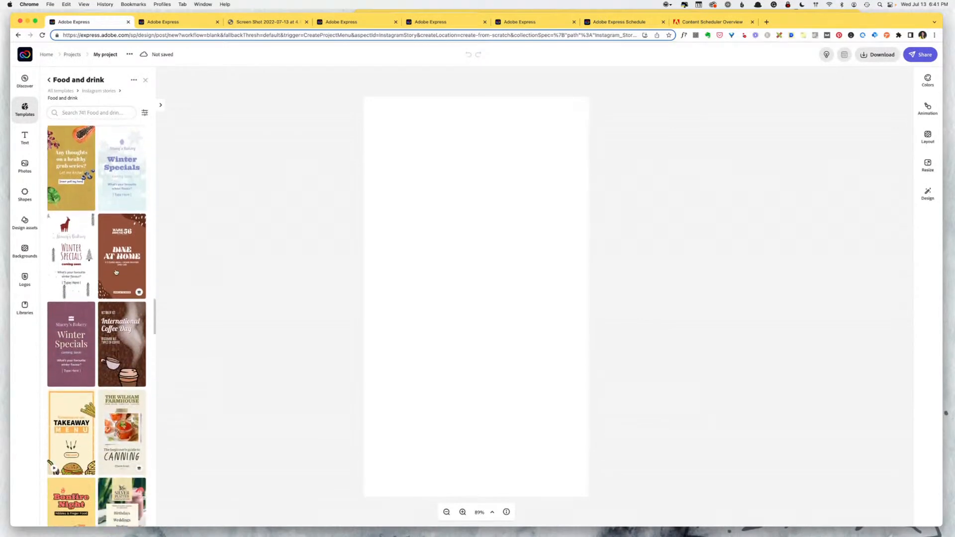
pyautogui.scroll(-5, 115, 272)
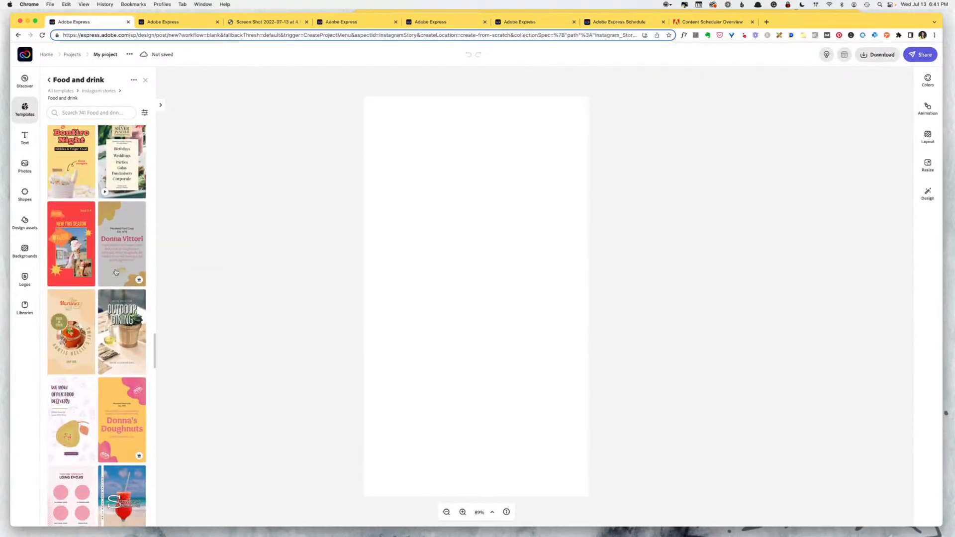
pyautogui.scroll(-15, 116, 272)
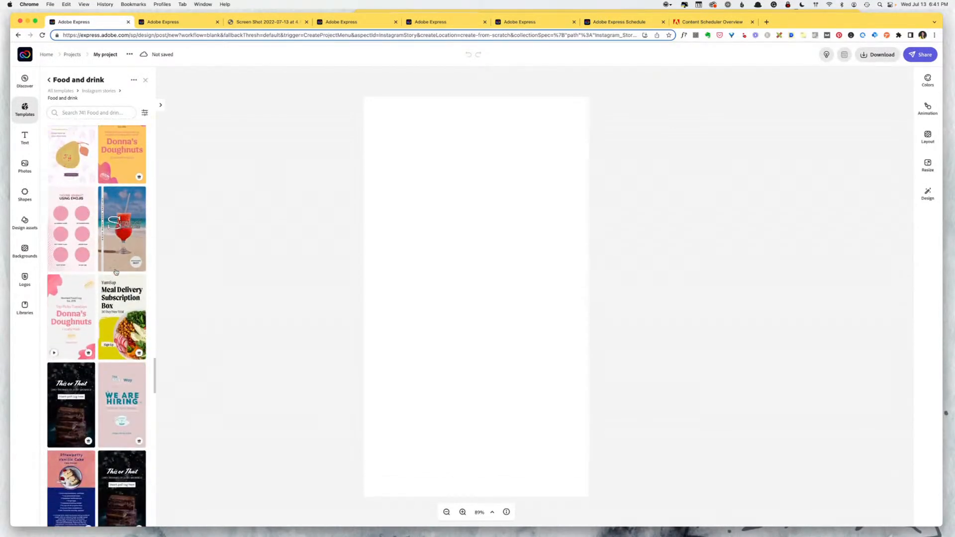
pyautogui.scroll(-10, 275, 272)
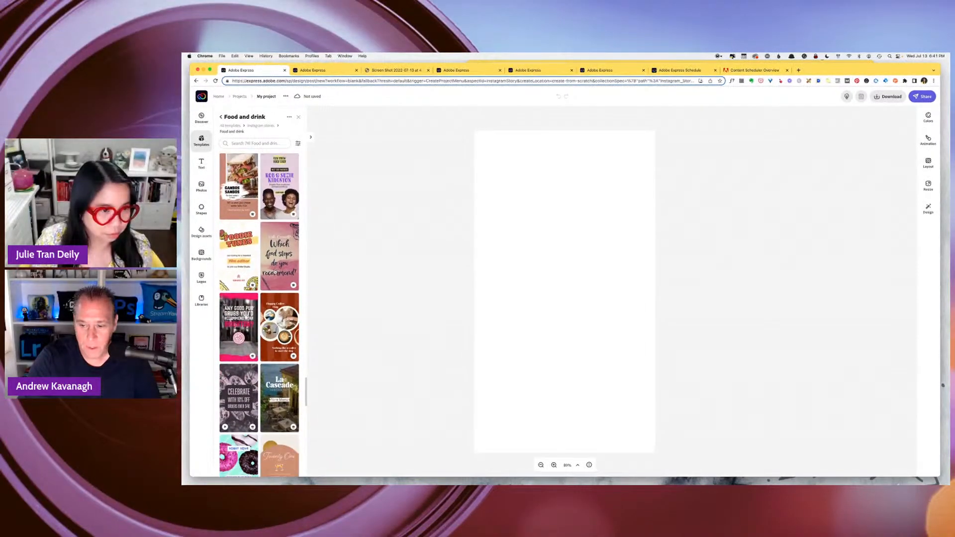
pyautogui.scroll(-5, 275, 272)
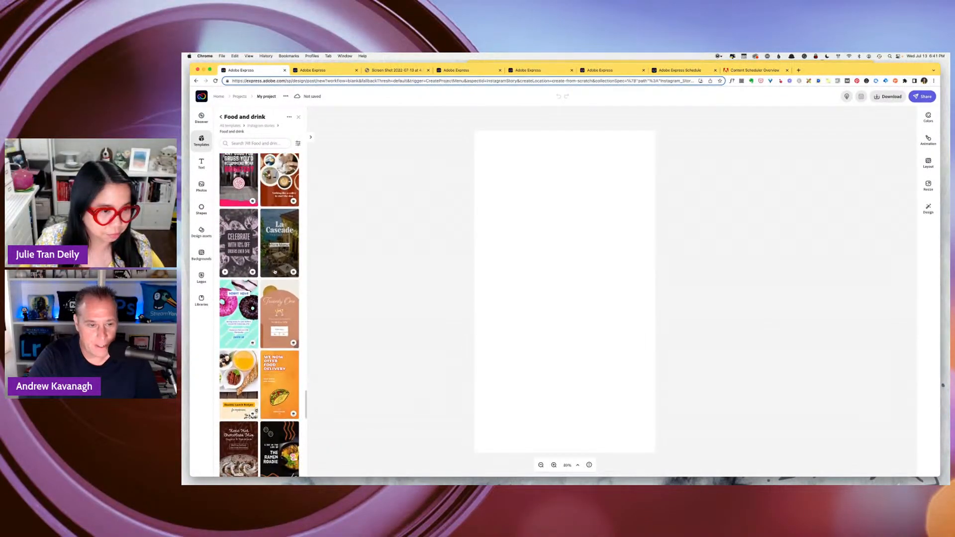
pyautogui.scroll(-3, 275, 272)
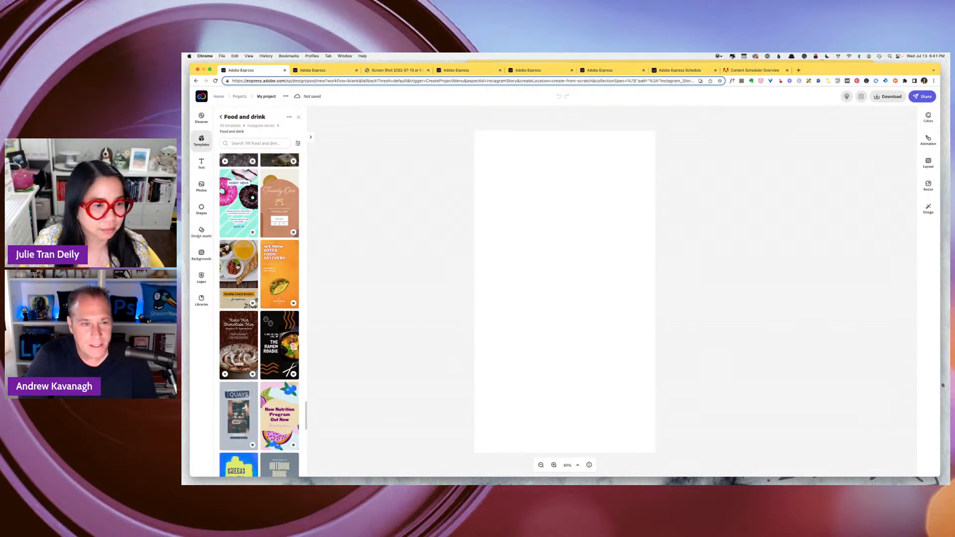
pyautogui.click(239, 274)
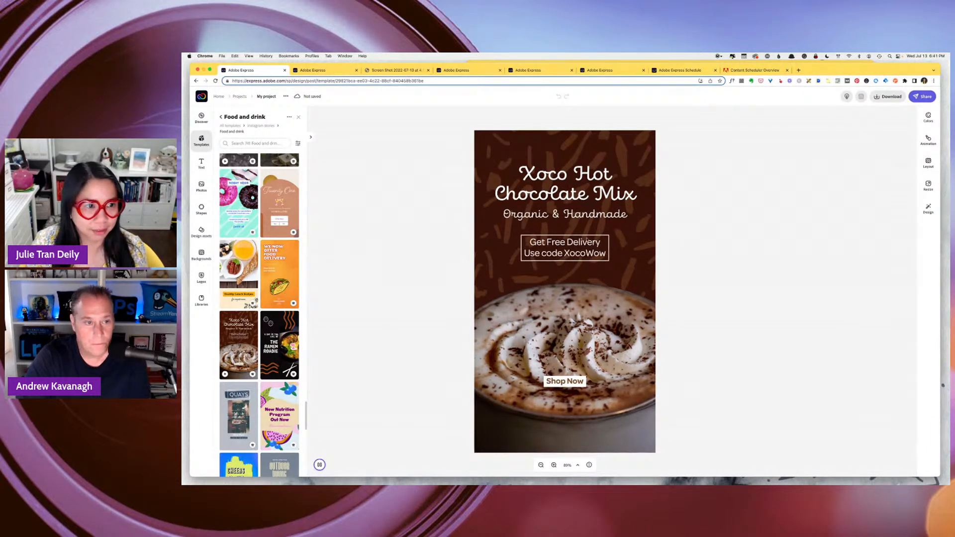
# - Inspect the grouped elements of the hot chocolate template, leaving nothing selected
pyautogui.click(589, 140)
pyautogui.click(696, 154)
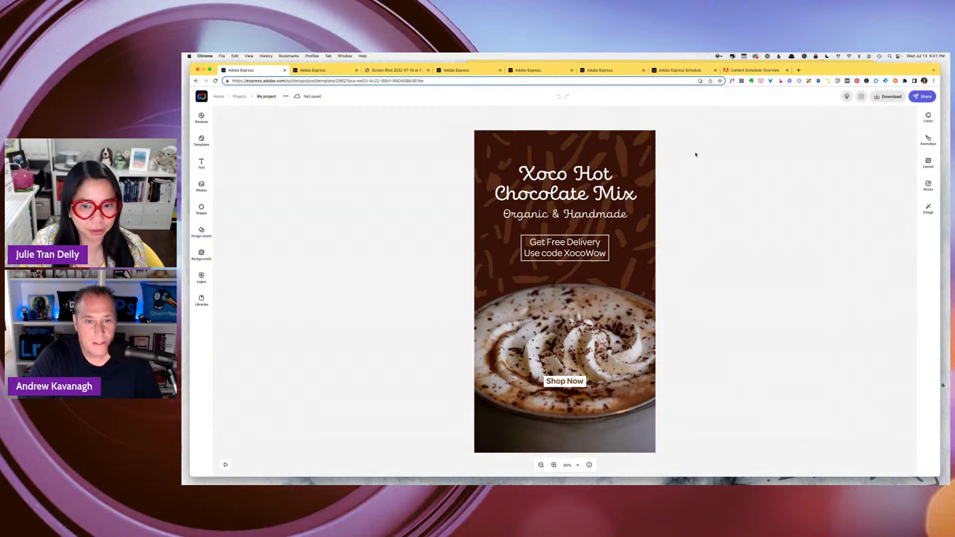
pyautogui.click(563, 326)
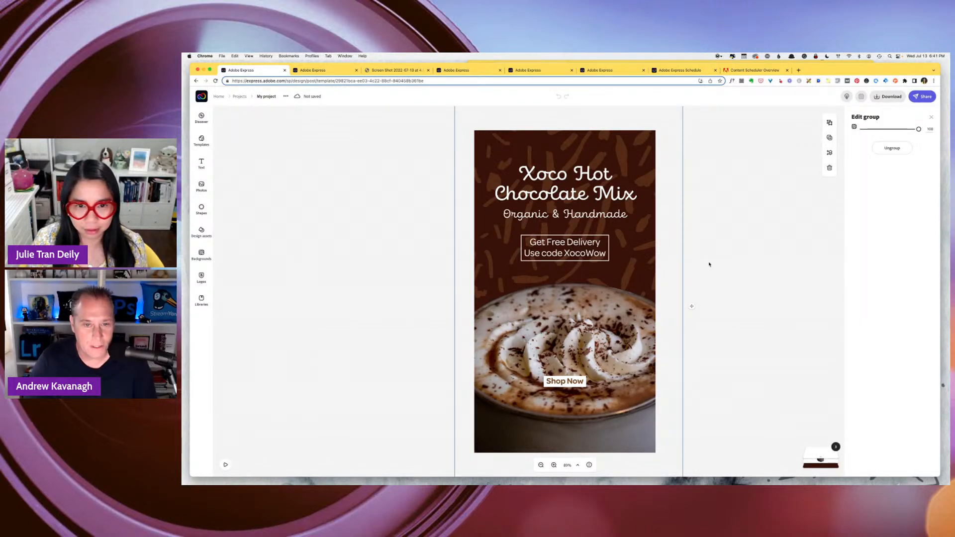
pyautogui.click(754, 268)
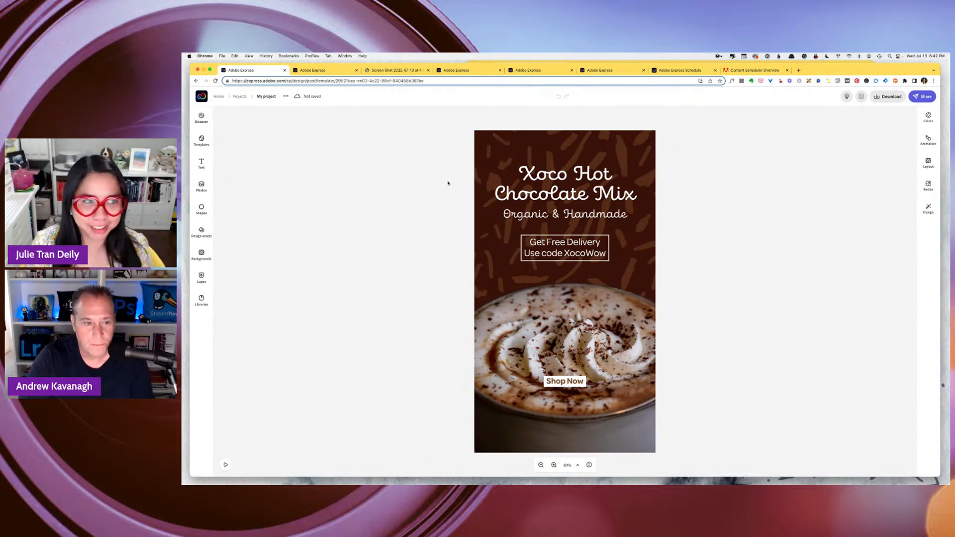
# - Browse the Food and drink Instagram story templates for food-themed designs, from delivery and booking promos to recipe and product announcements
pyautogui.click(202, 140)
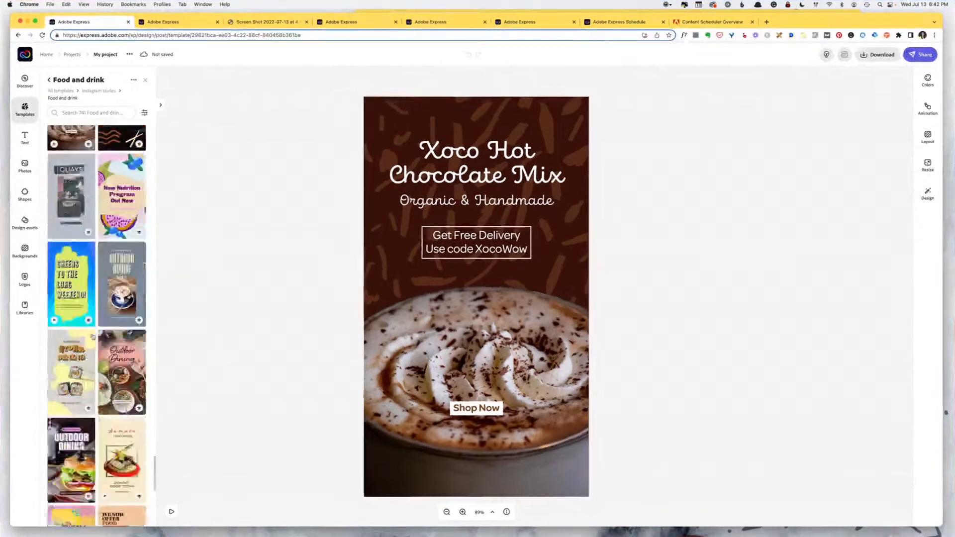
pyautogui.scroll(-10, 92, 336)
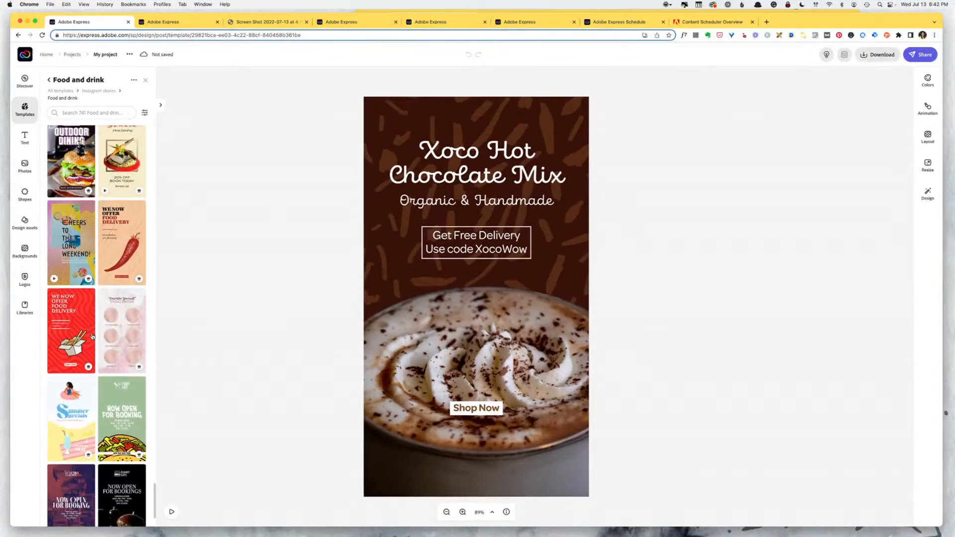
pyautogui.scroll(-3, 92, 337)
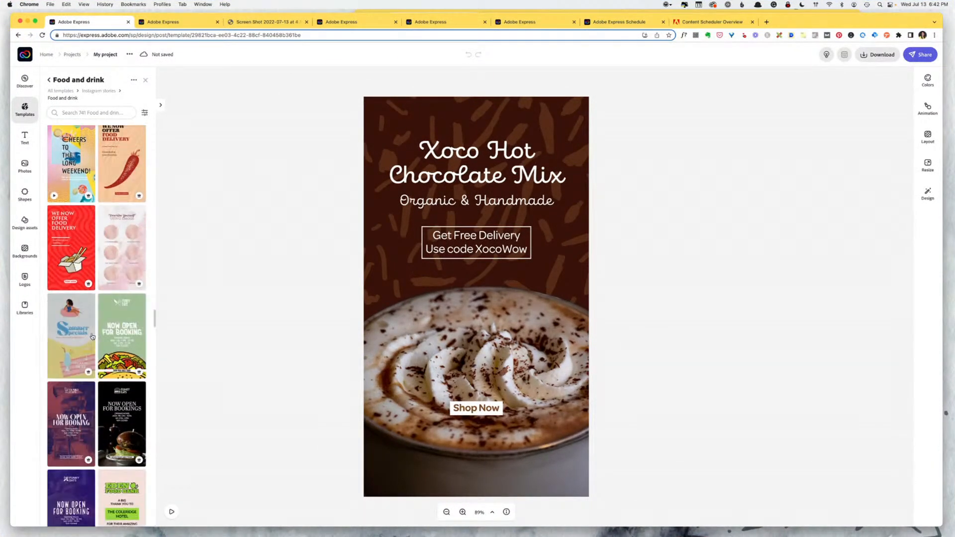
pyautogui.scroll(-5, 92, 337)
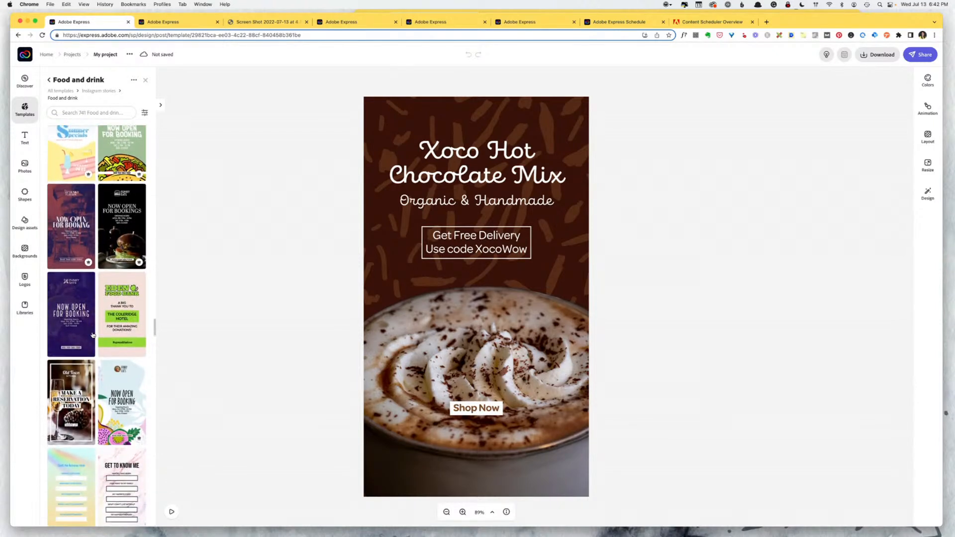
pyautogui.scroll(-5, 92, 335)
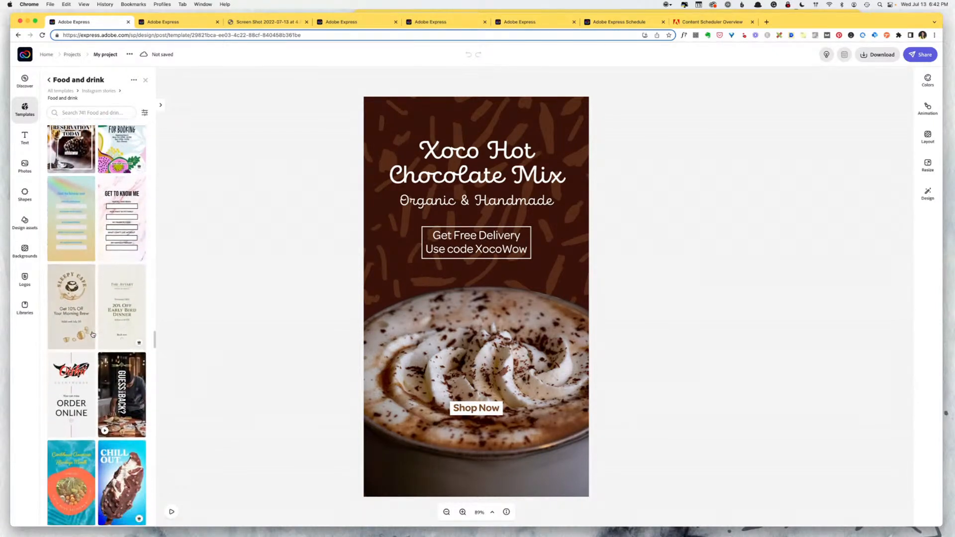
pyautogui.scroll(-2, 93, 334)
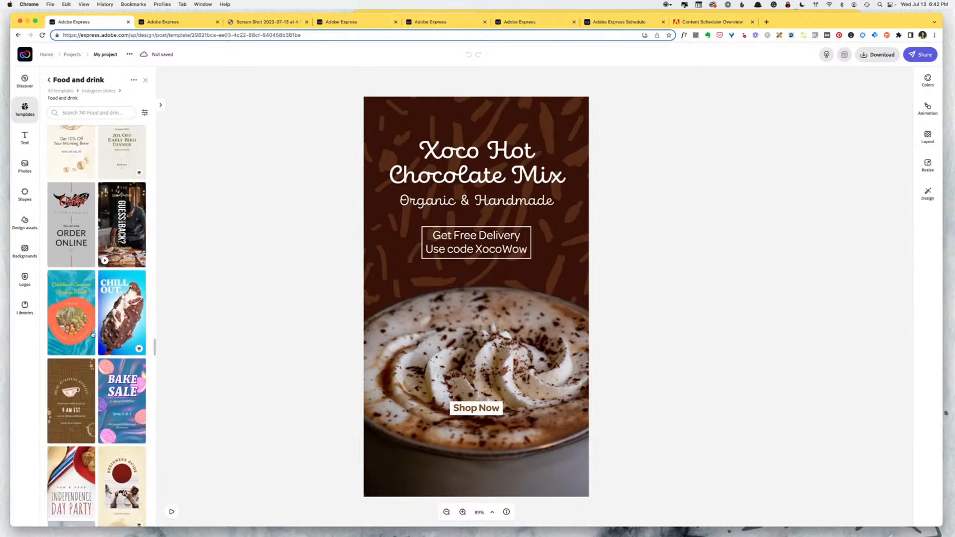
pyautogui.scroll(-5, 92, 334)
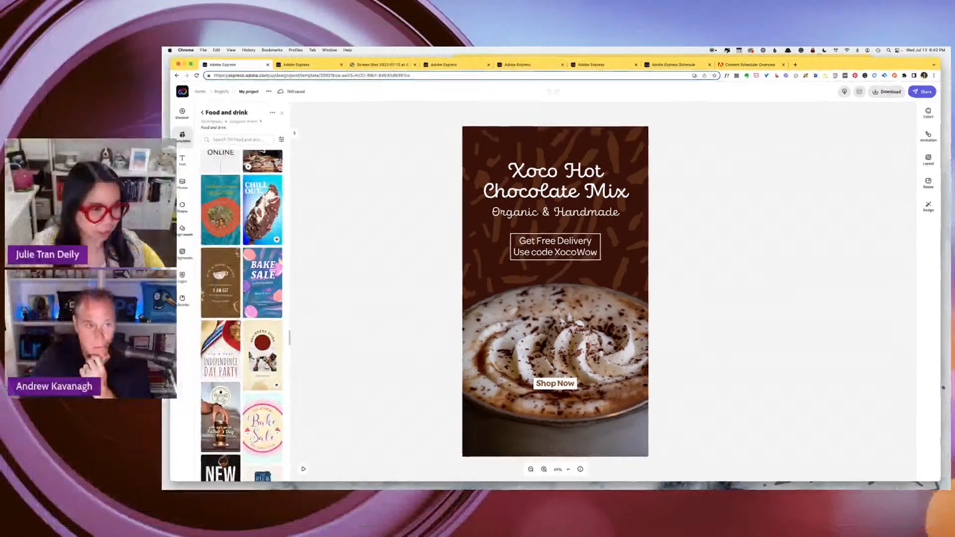
pyautogui.scroll(-6, 256, 322)
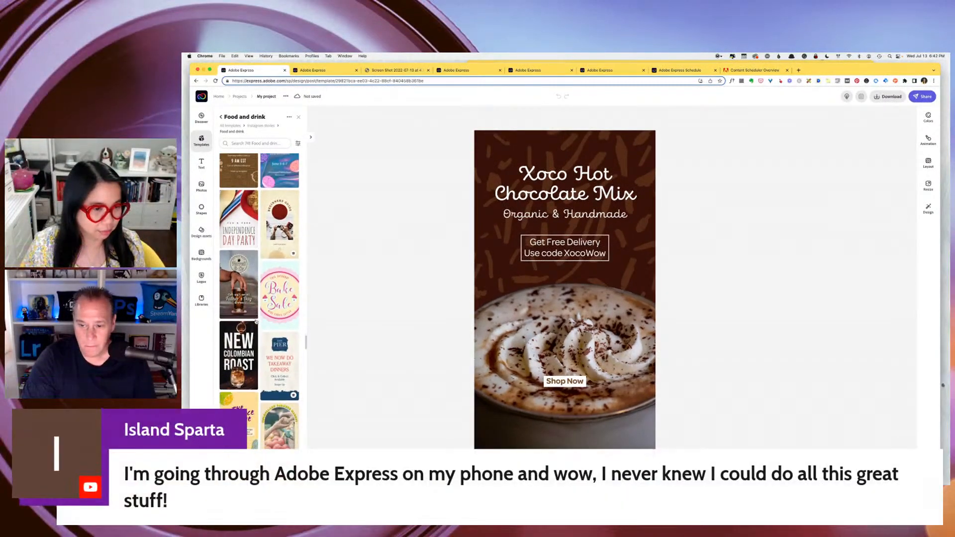
pyautogui.scroll(-5, 256, 322)
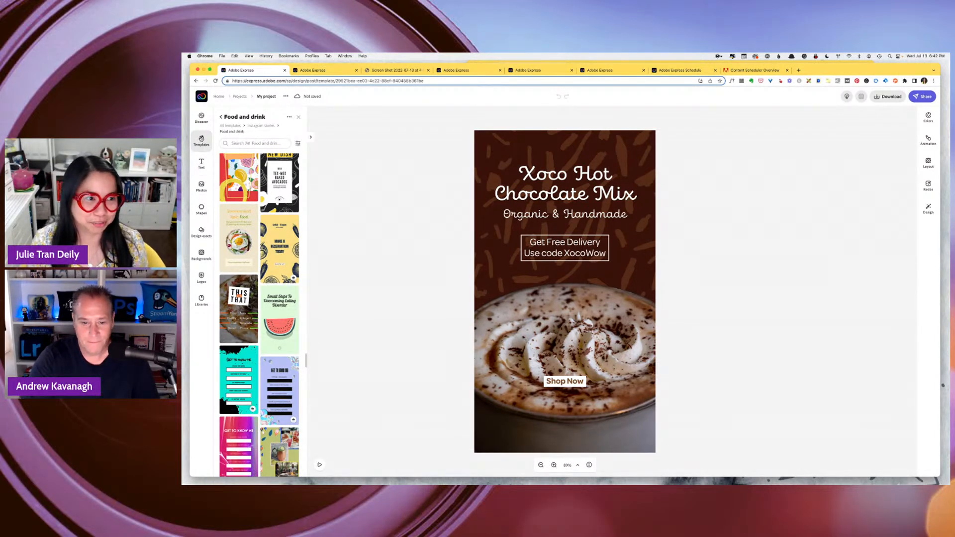
pyautogui.scroll(-3, 275, 241)
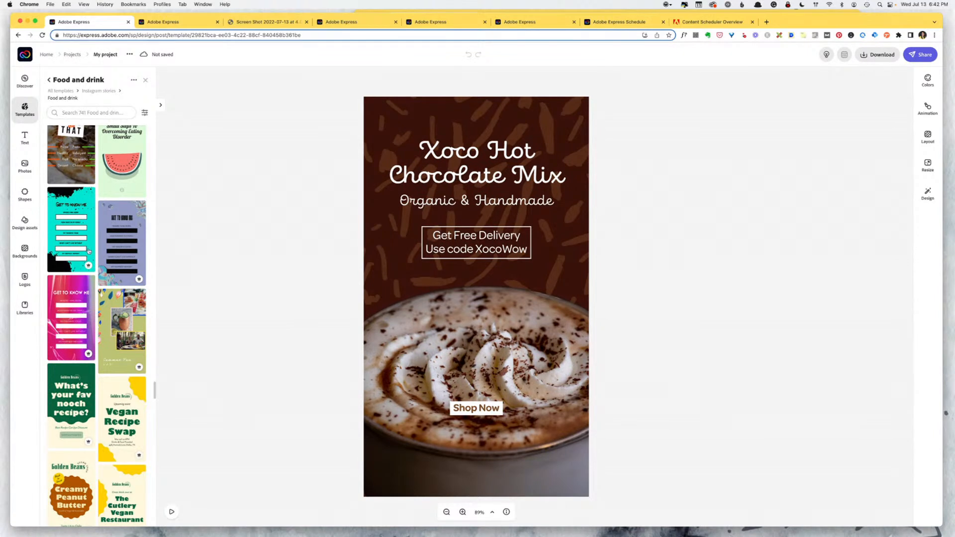
pyautogui.scroll(-2, 68, 268)
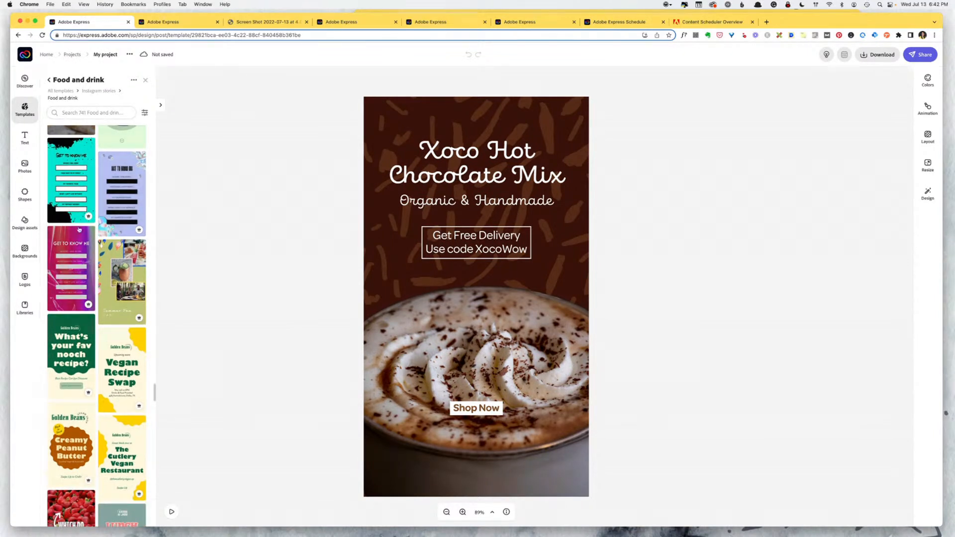
pyautogui.scroll(-1, 69, 268)
pyautogui.scroll(2, 75, 288)
pyautogui.scroll(1, 81, 310)
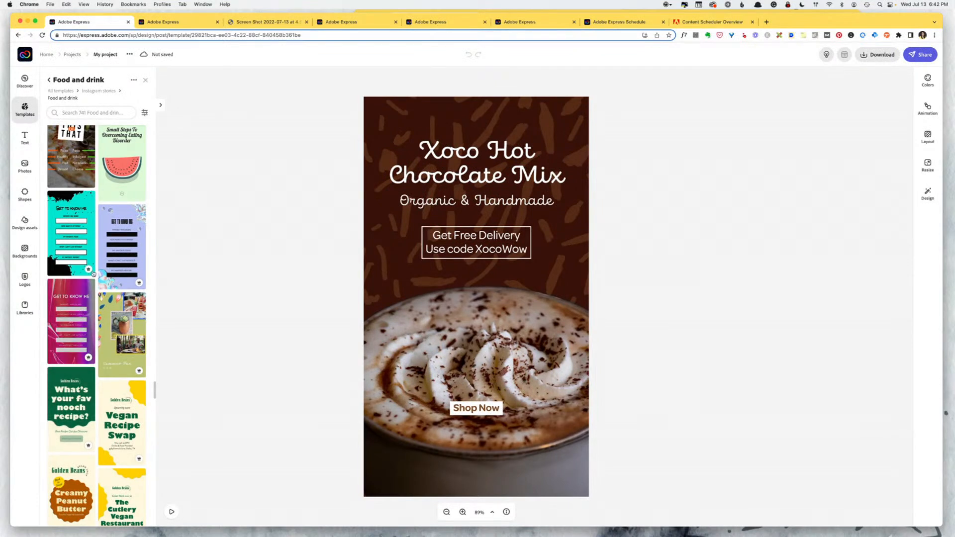
# - Open the Recipes library and ungroup the hot chocolate template's grouped elements, leaving nothing selected
pyautogui.click(24, 308)
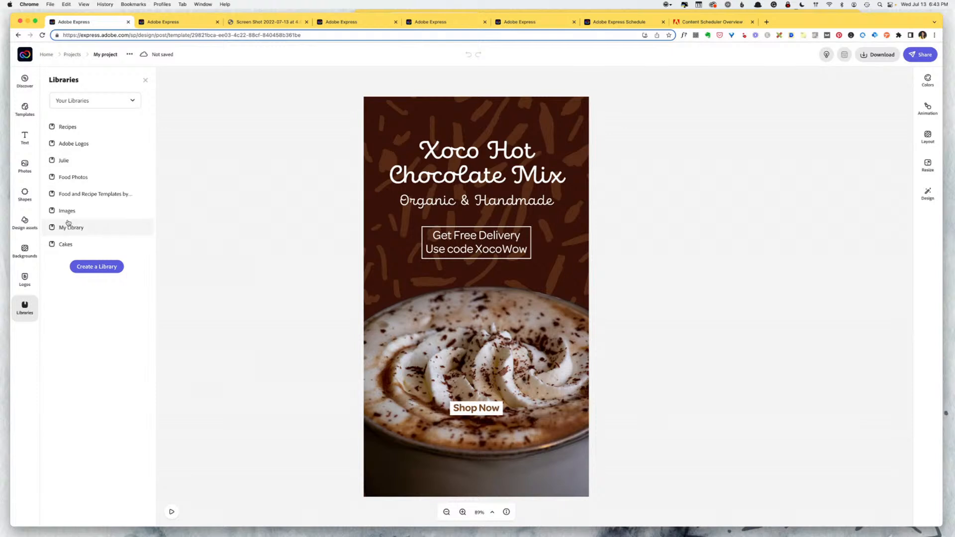
pyautogui.click(75, 127)
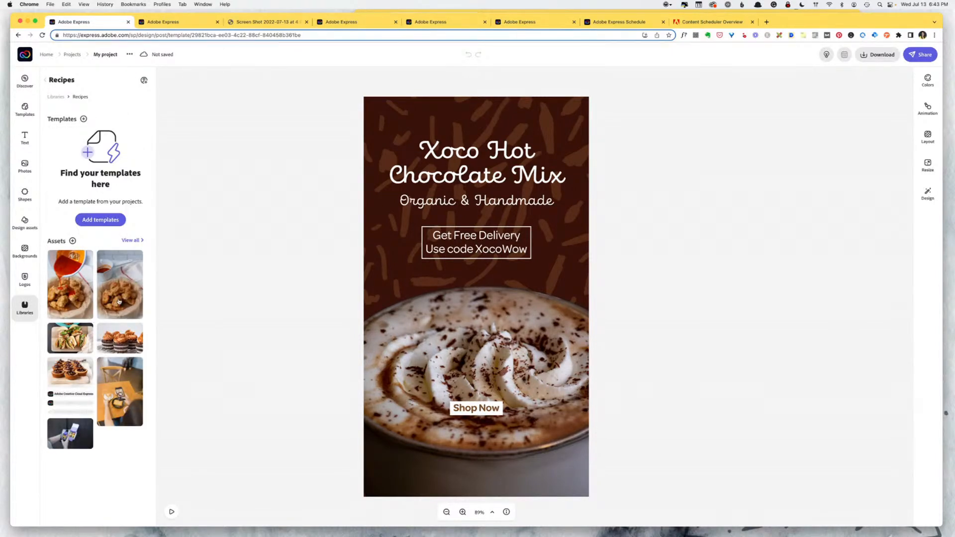
pyautogui.click(476, 333)
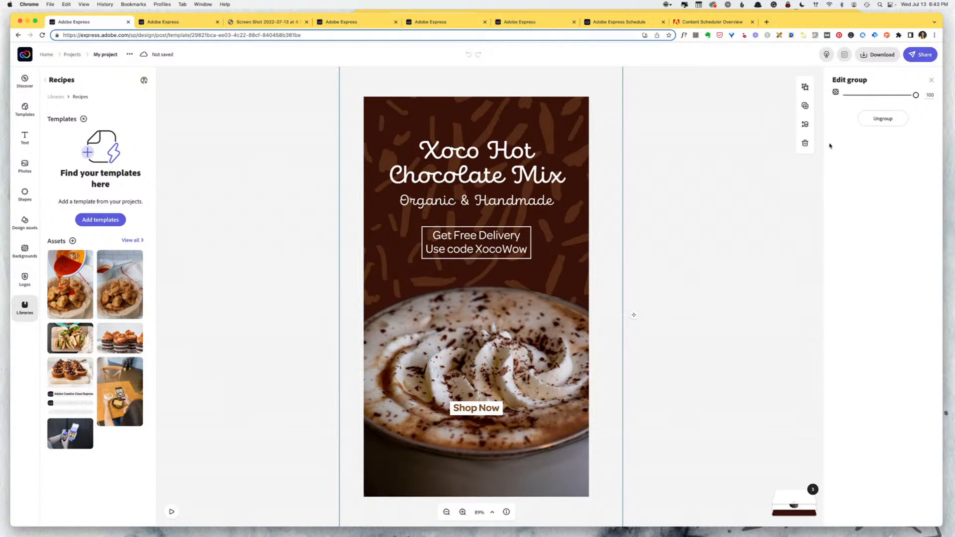
pyautogui.click(892, 120)
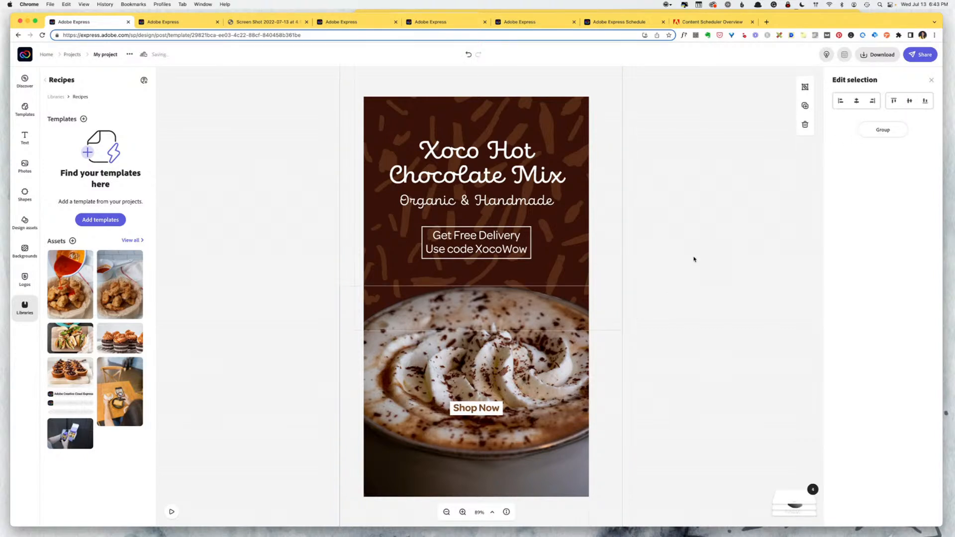
pyautogui.press('Escape')
# - Replace the hot chocolate cup photo with the Recipes library photo of red sauce poured over fried chicken
pyautogui.click(541, 359)
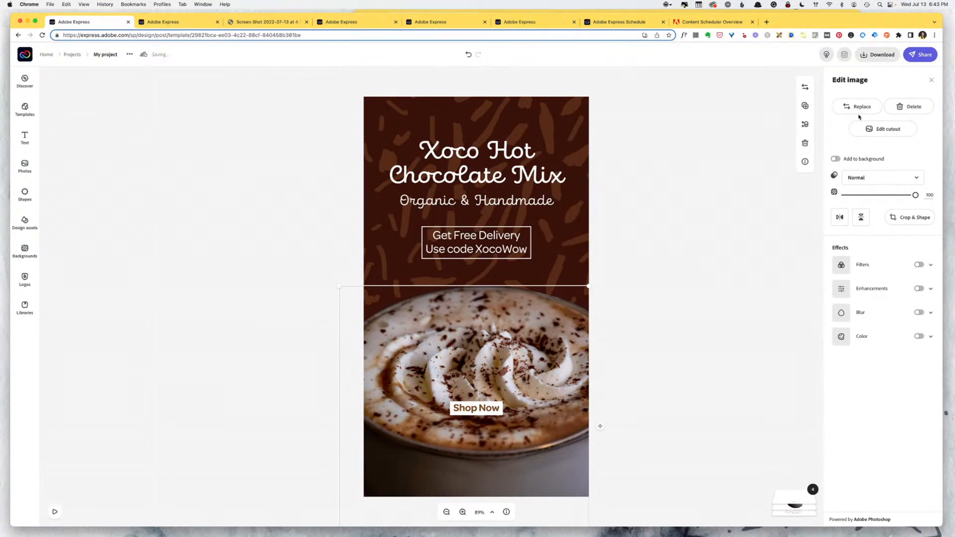
pyautogui.click(663, 246)
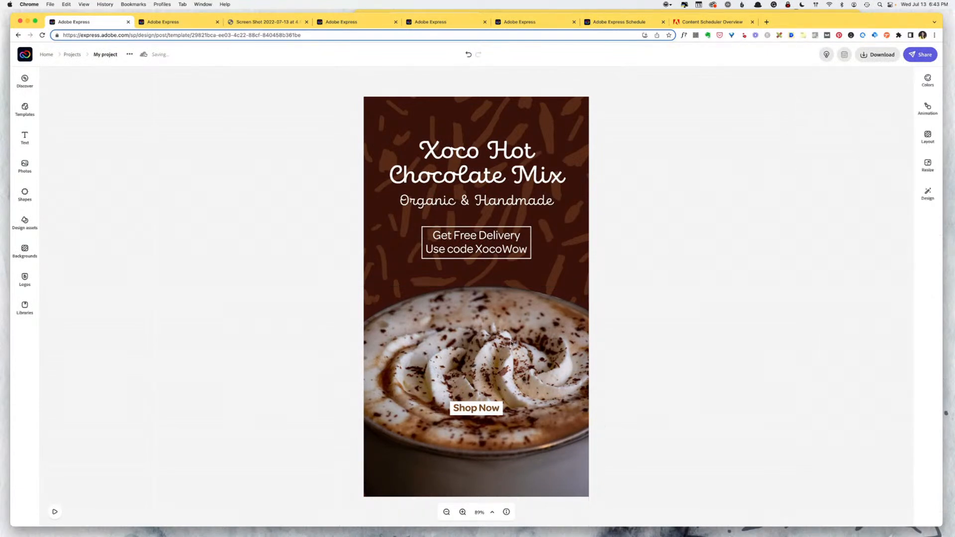
pyautogui.click(511, 342)
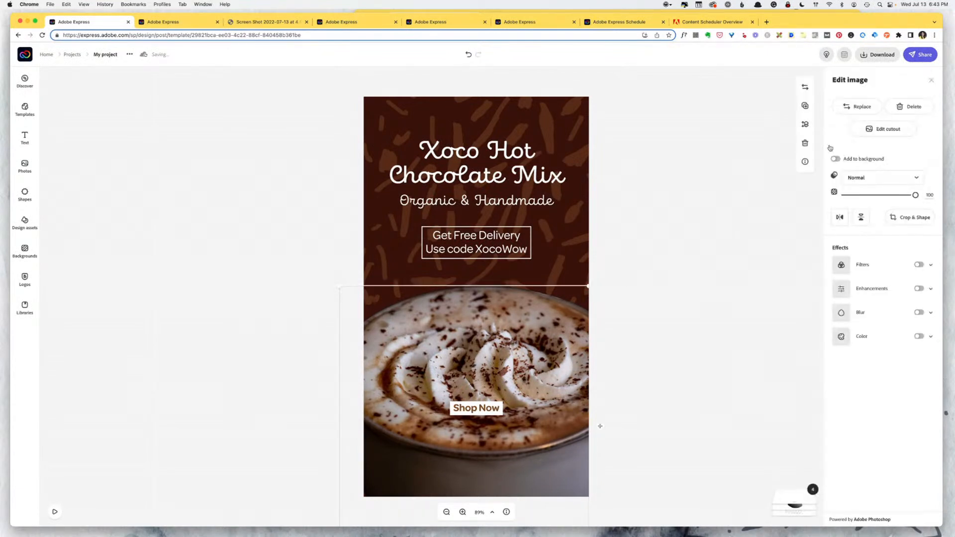
pyautogui.click(24, 307)
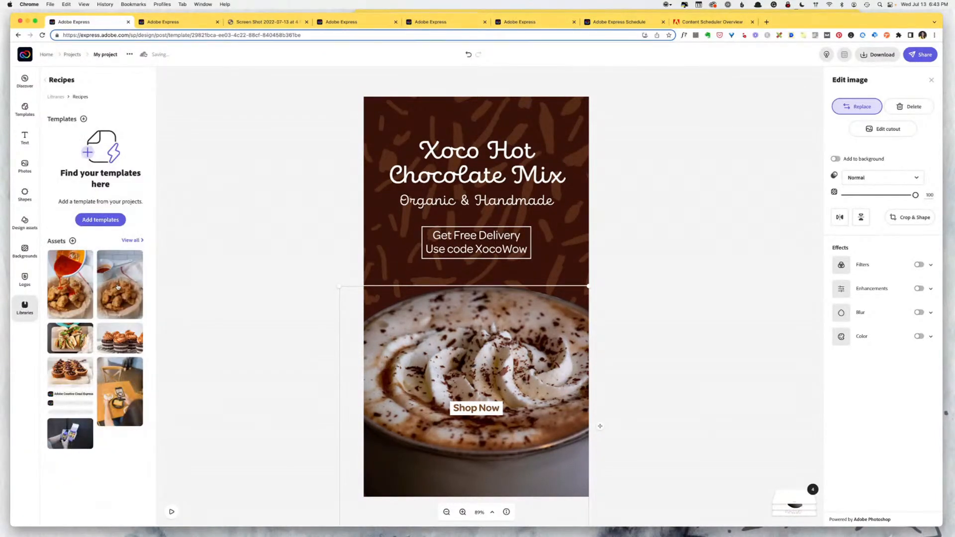
pyautogui.click(78, 296)
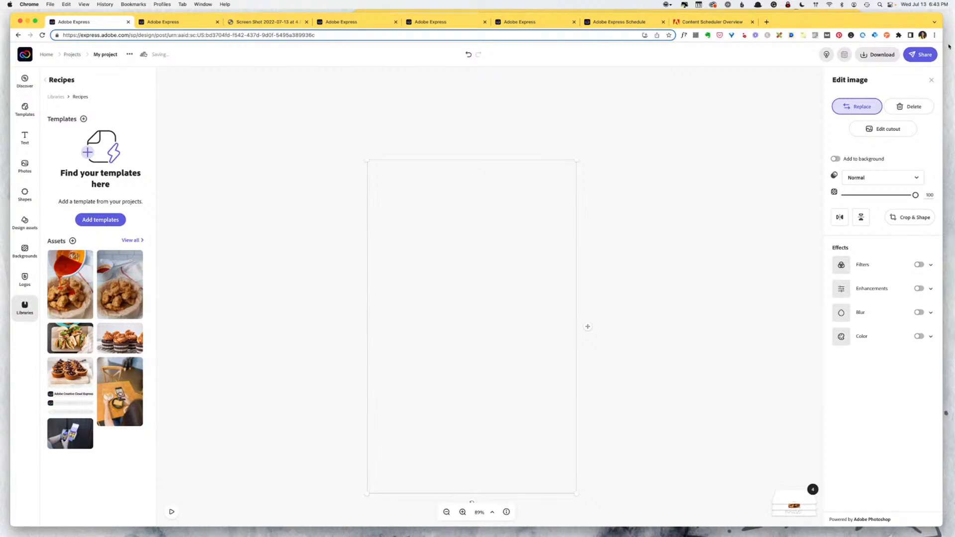
# - Deselect the image, shrink and reposition the browser window, and reload the project page
pyautogui.click(657, 285)
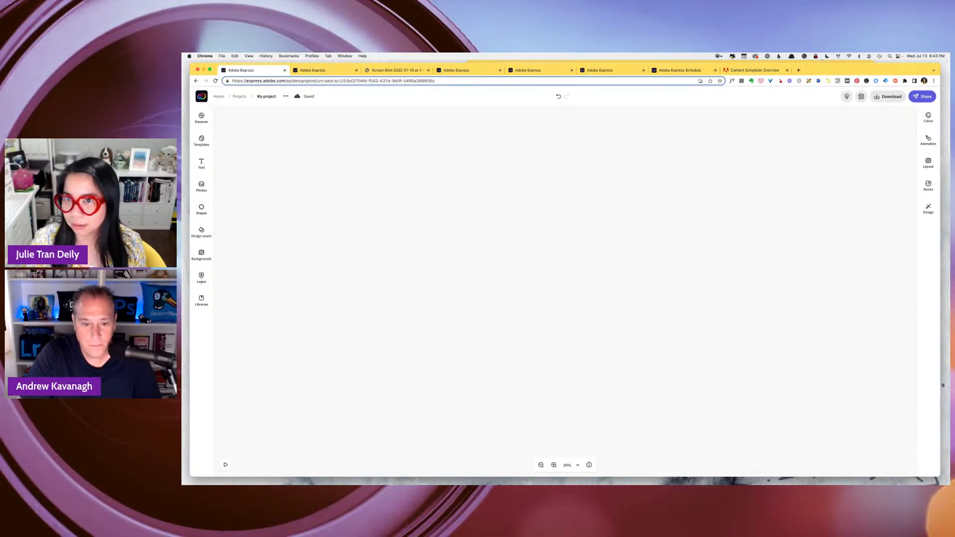
pyautogui.moveTo(543, 477)
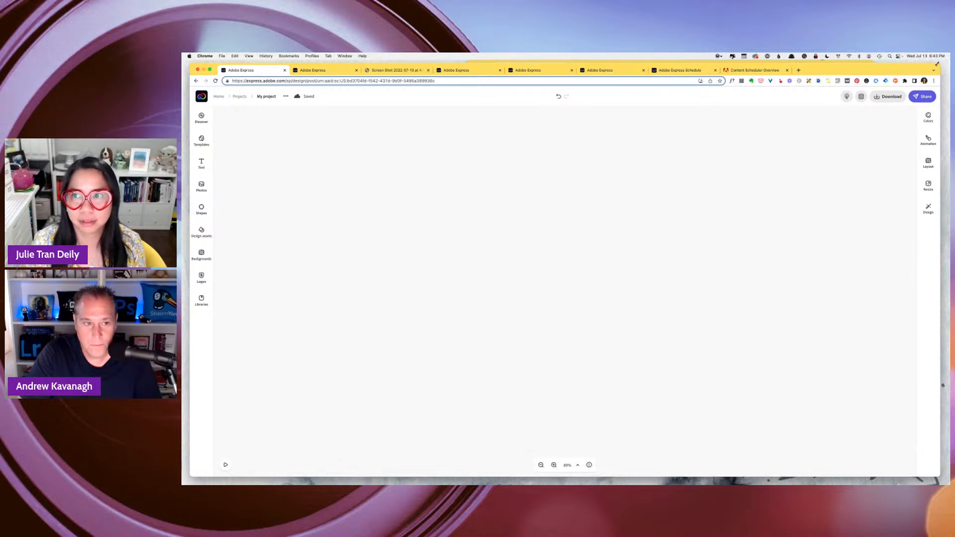
pyautogui.moveTo(937, 64); pyautogui.dragTo(916, 83)
pyautogui.moveTo(854, 90); pyautogui.dragTo(869, 72)
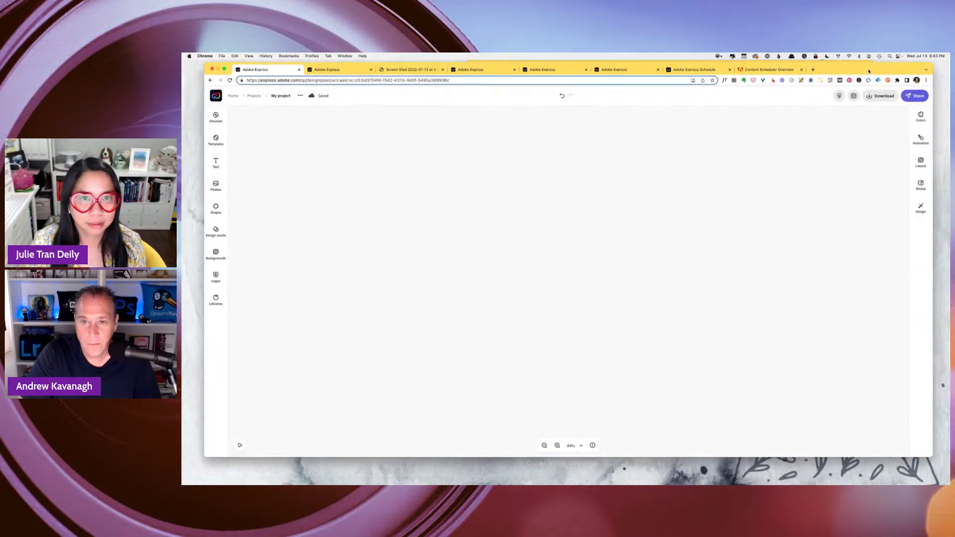
pyautogui.click(230, 80)
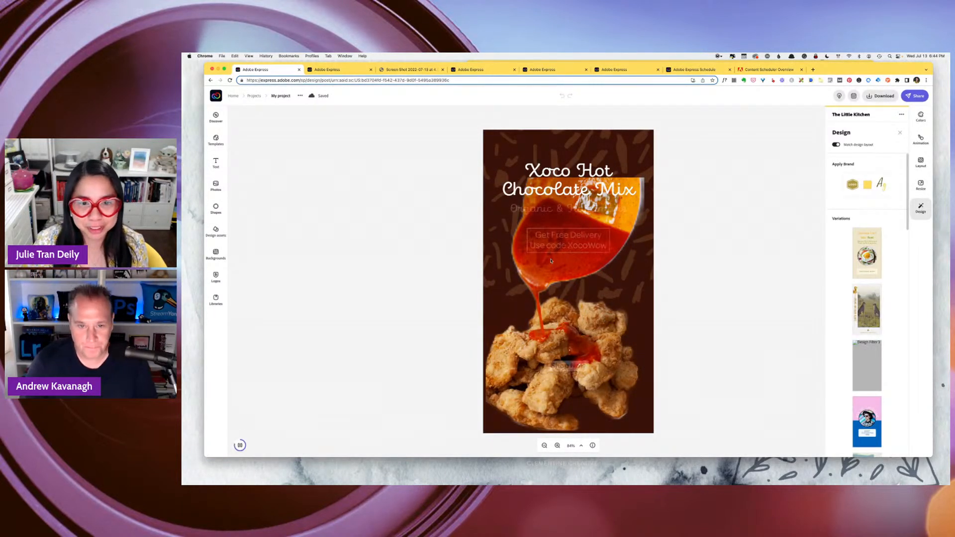
# - Try adjusting the fried chicken image's cutout with Restore mode and the full image shown, and apply it
pyautogui.click(600, 331)
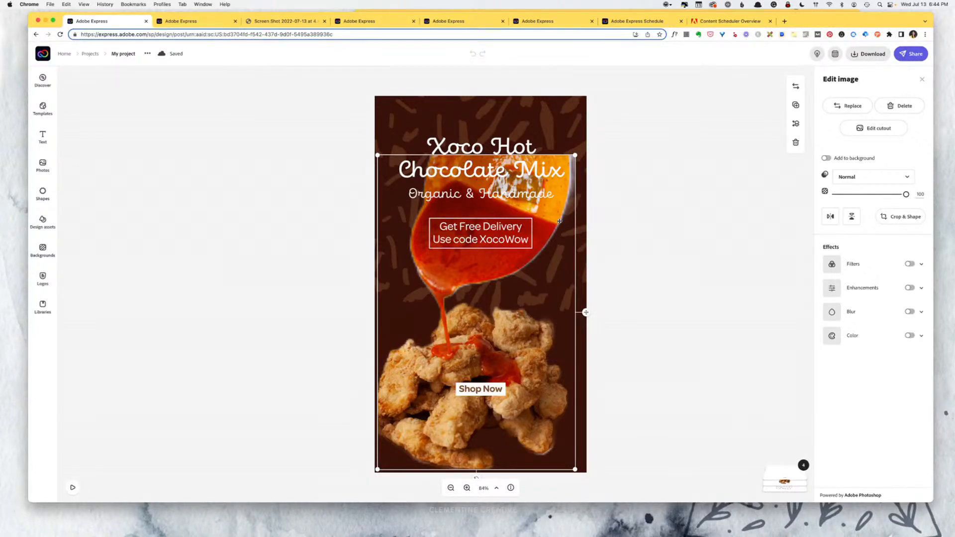
pyautogui.click(887, 132)
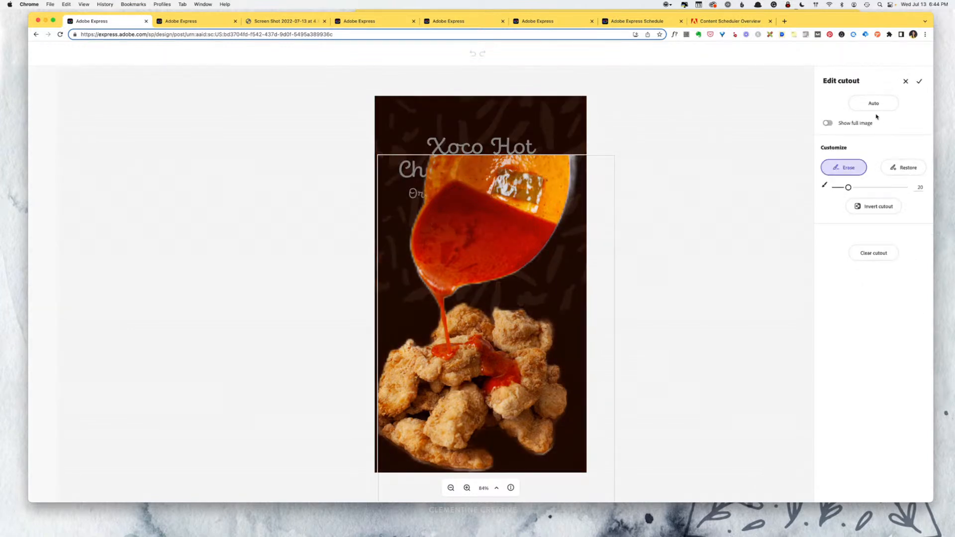
pyautogui.click(884, 169)
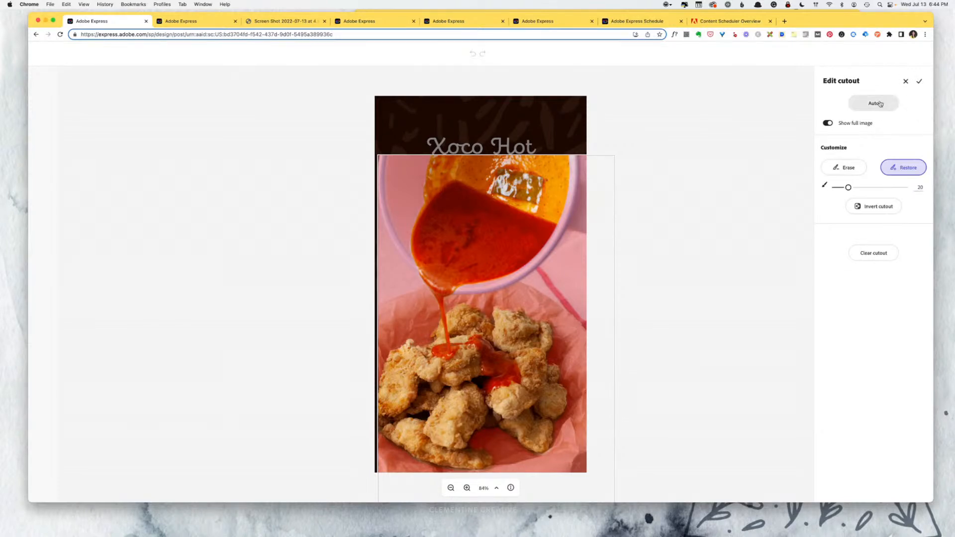
pyautogui.click(920, 83)
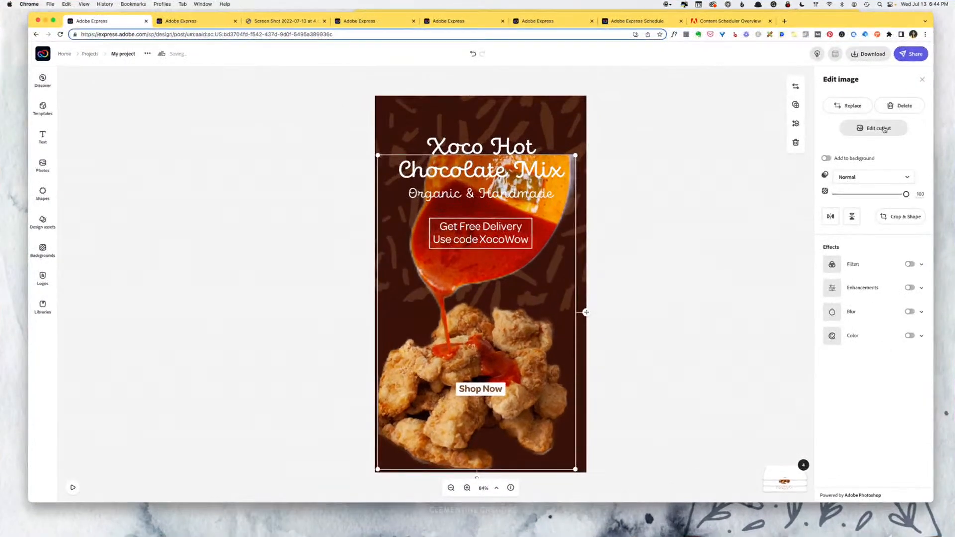
pyautogui.click(885, 129)
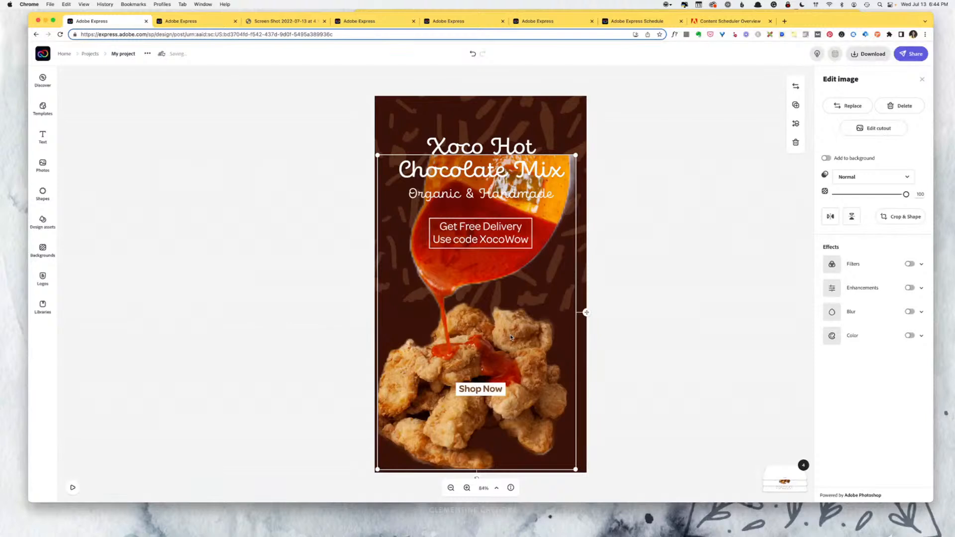
# - Delete the cut-out chicken image and place the sauce-pouring chicken photo from the Recipes library in the story's upper-left area
pyautogui.press('Delete')
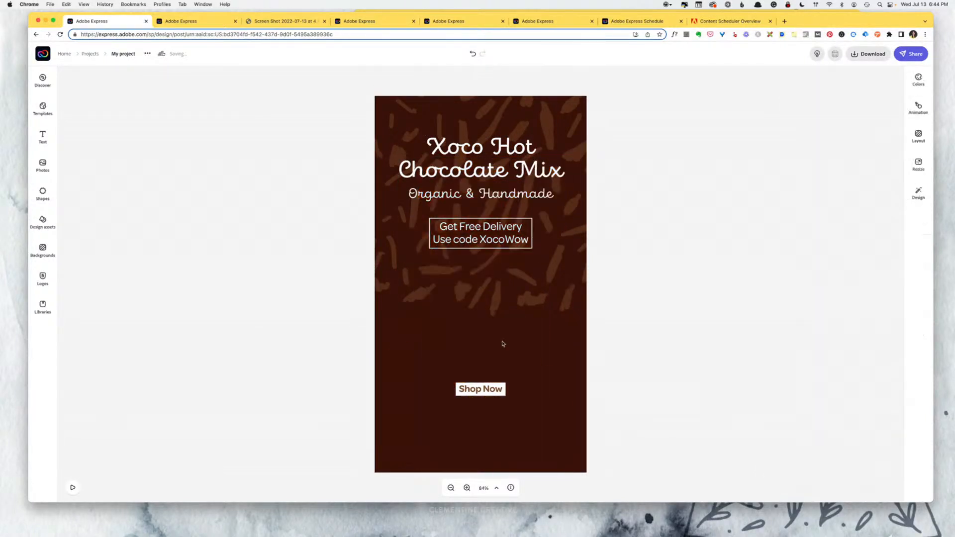
pyautogui.click(43, 306)
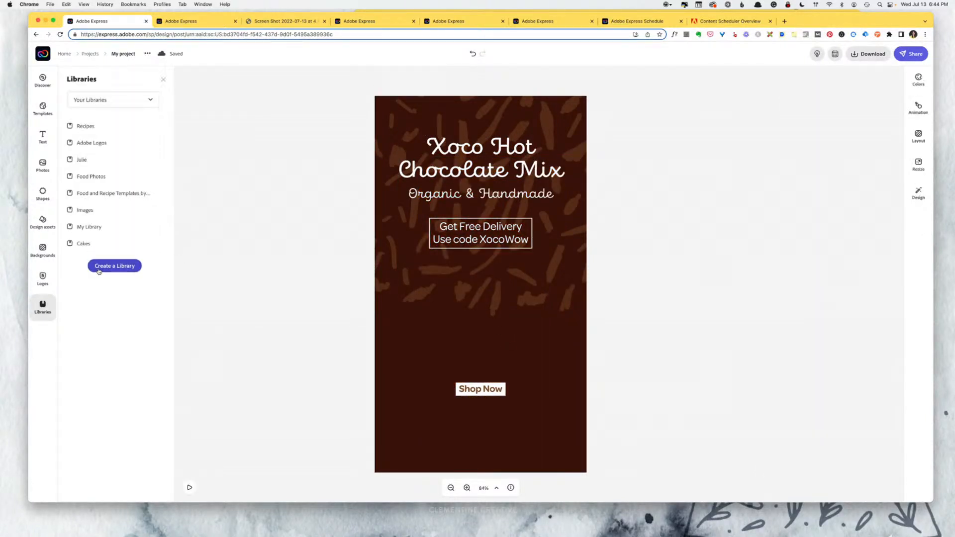
pyautogui.click(96, 128)
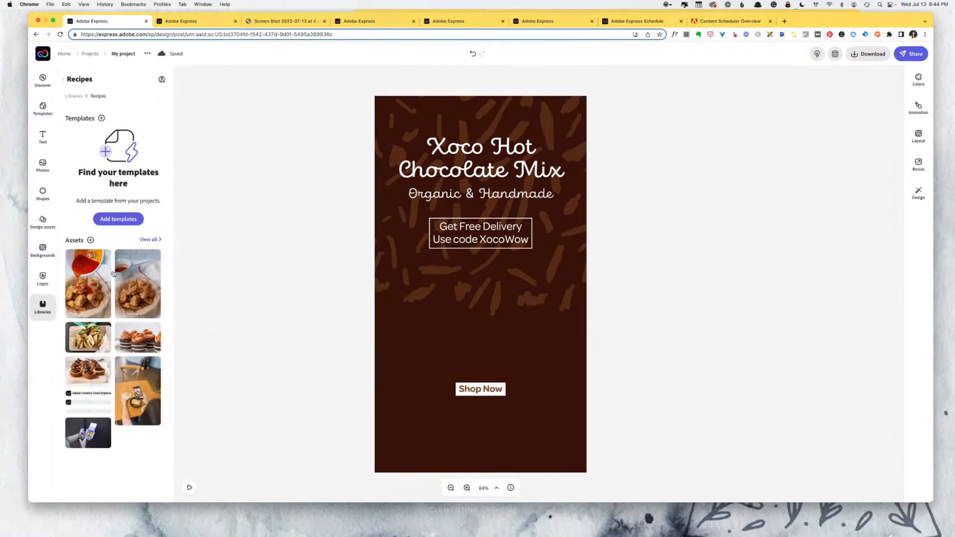
pyautogui.click(92, 289)
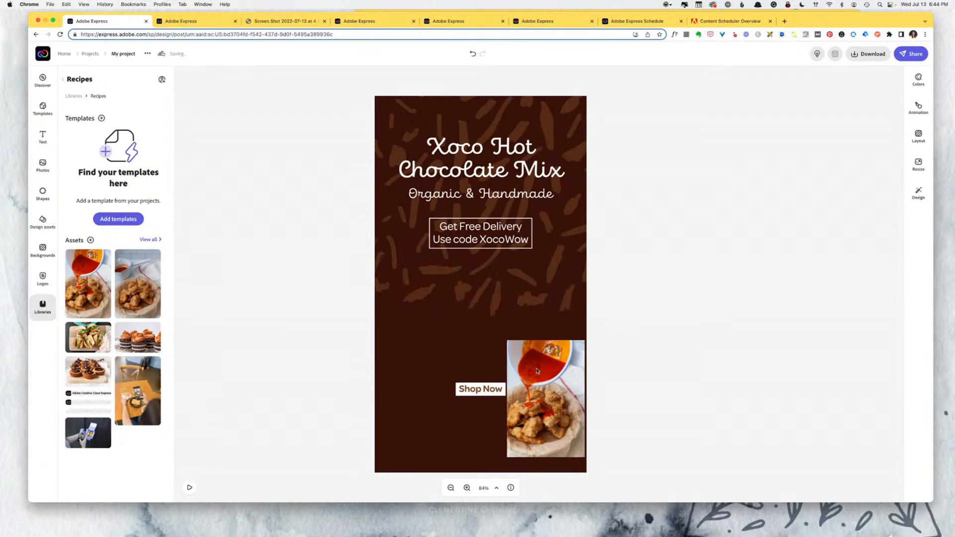
pyautogui.moveTo(536, 370); pyautogui.dragTo(446, 221)
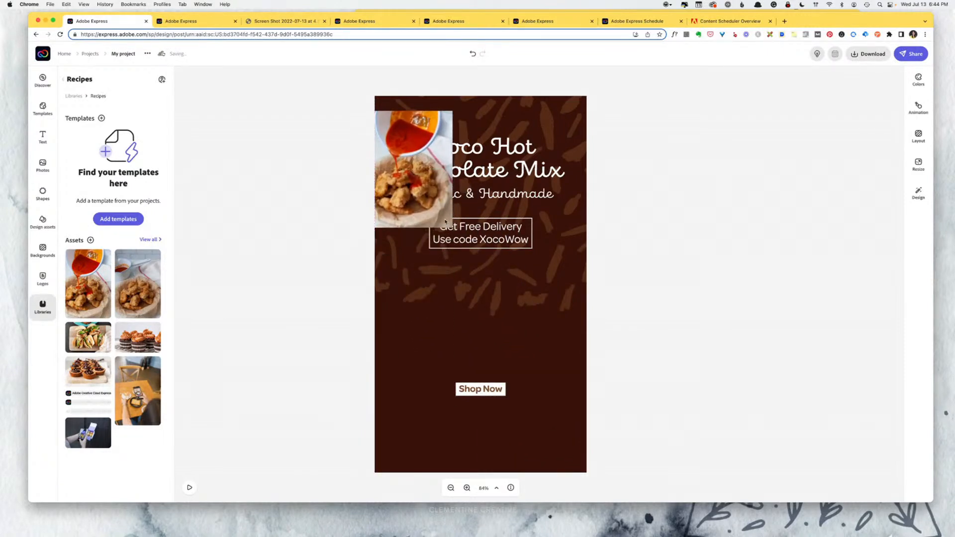
# - Move the sauce-pouring chicken photo below the free delivery box and expand the design's layer stack
pyautogui.click(579, 335)
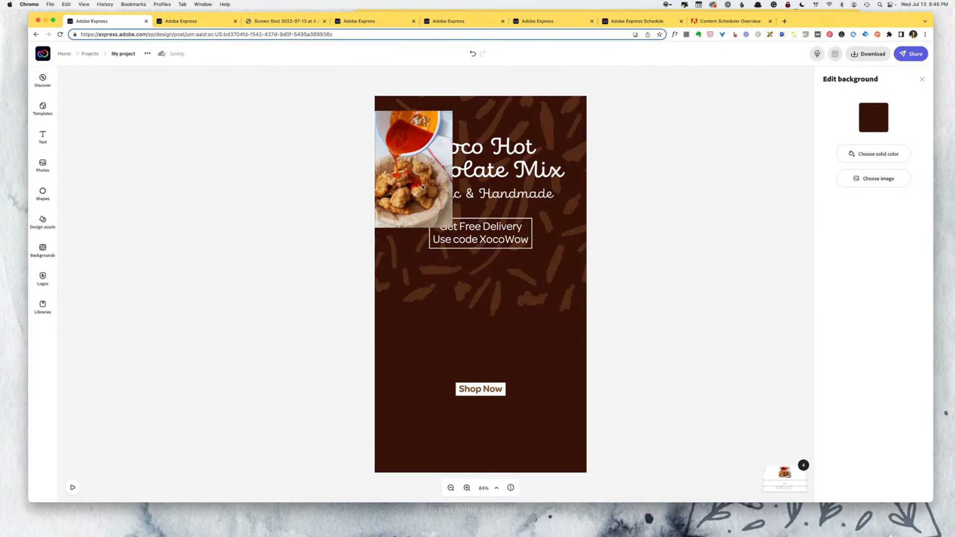
pyautogui.moveTo(422, 187); pyautogui.dragTo(438, 334)
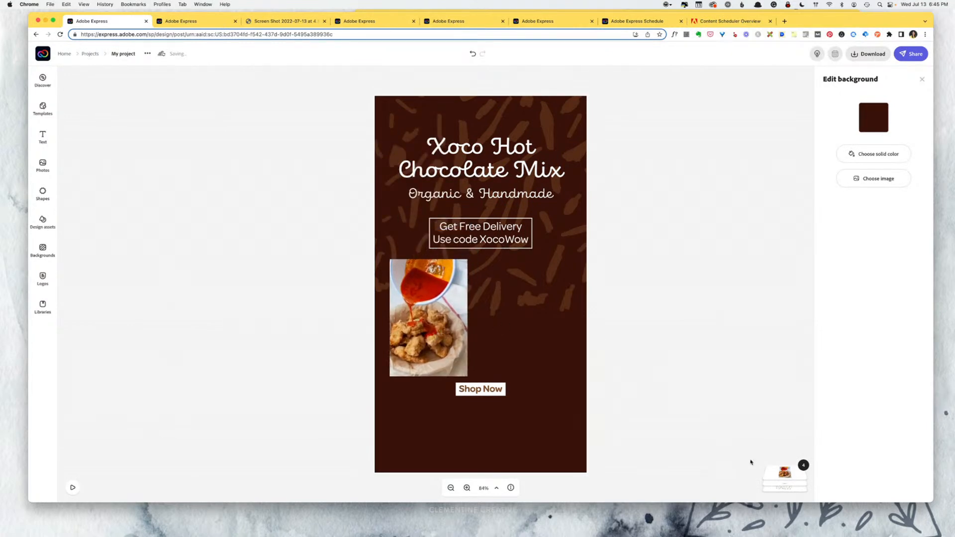
pyautogui.click(789, 477)
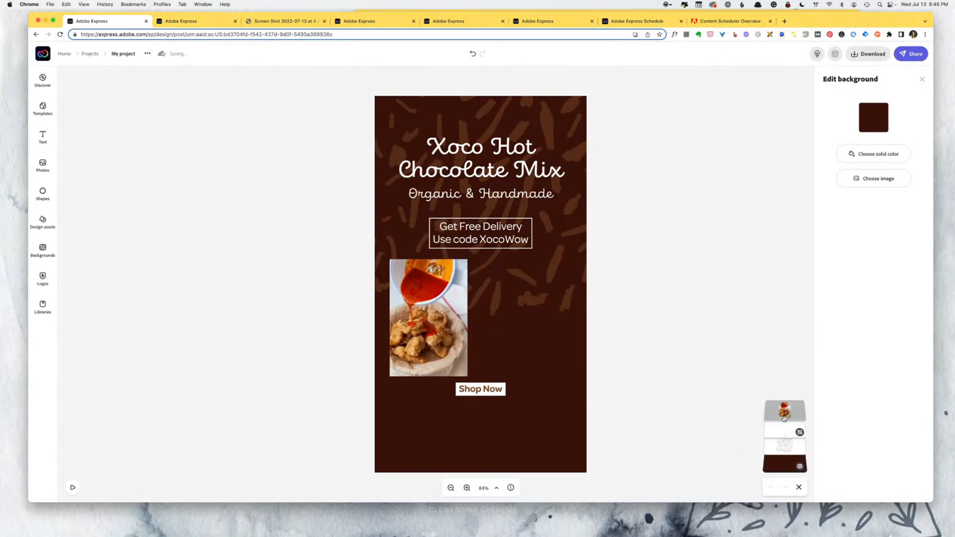
# - Examine the story's layers one by one: the chicken photo, the text group, the brushstroke pattern and the background
pyautogui.click(793, 452)
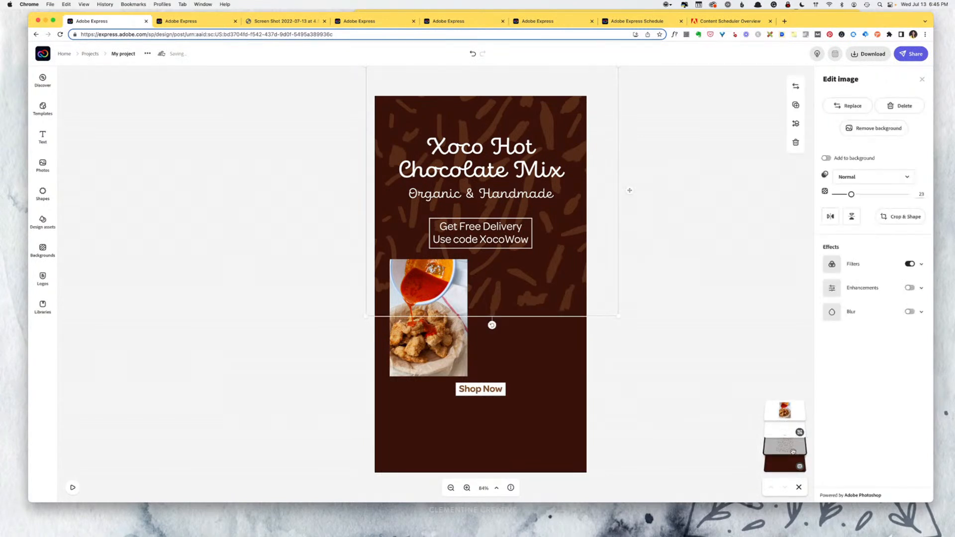
pyautogui.click(751, 455)
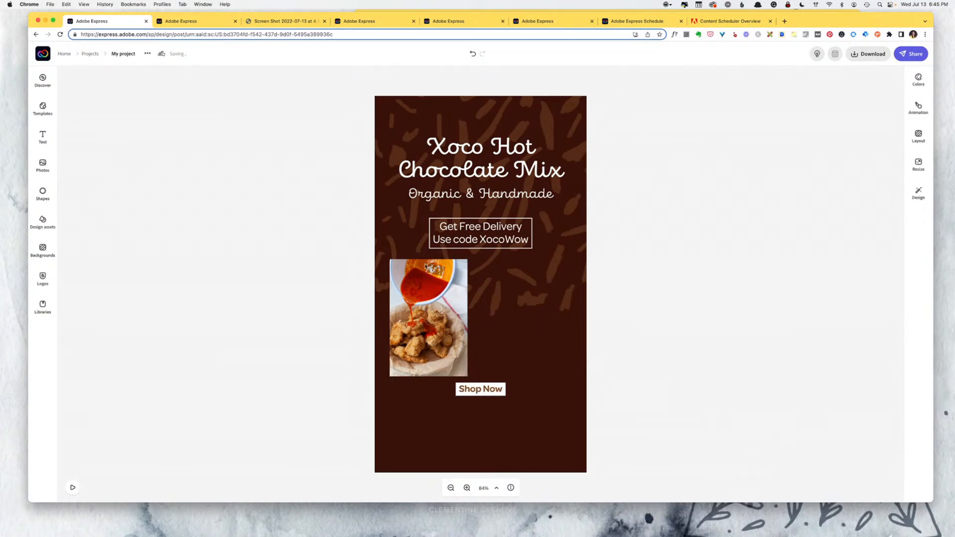
pyautogui.click(447, 198)
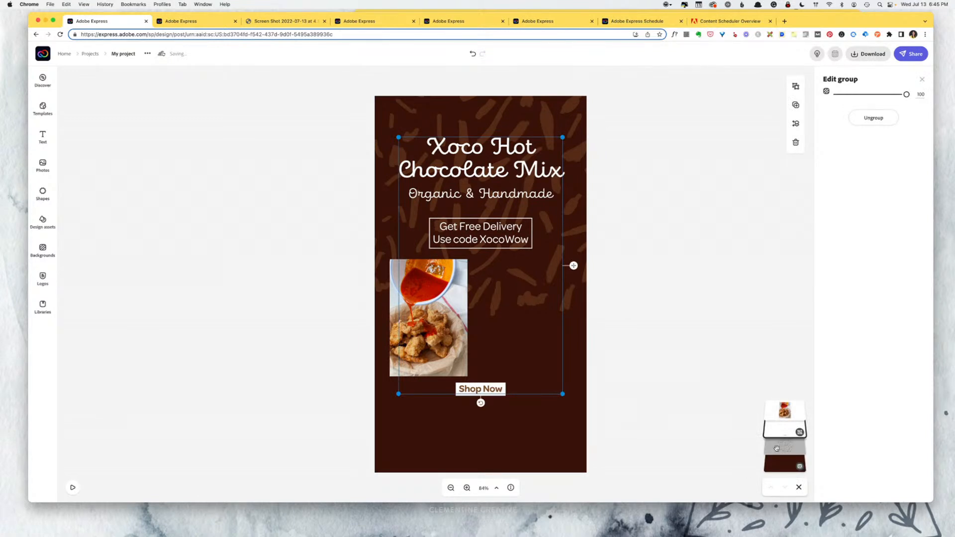
pyautogui.click(778, 454)
pyautogui.click(778, 462)
pyautogui.click(780, 449)
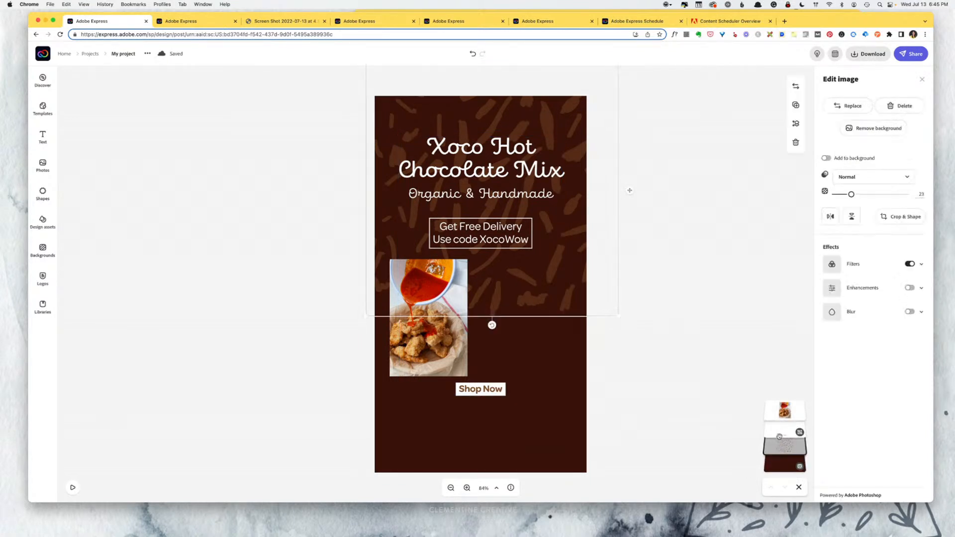
pyautogui.click(779, 433)
pyautogui.click(786, 410)
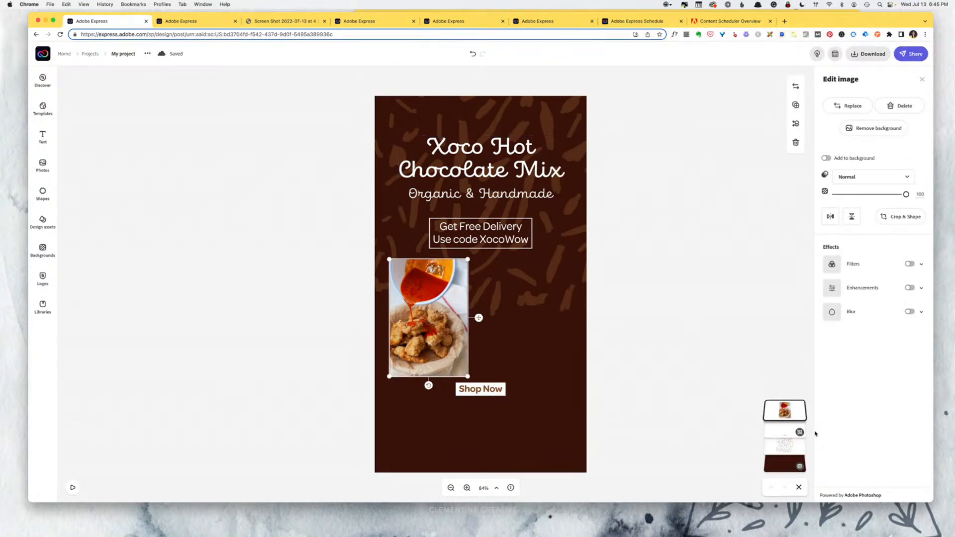
pyautogui.click(782, 432)
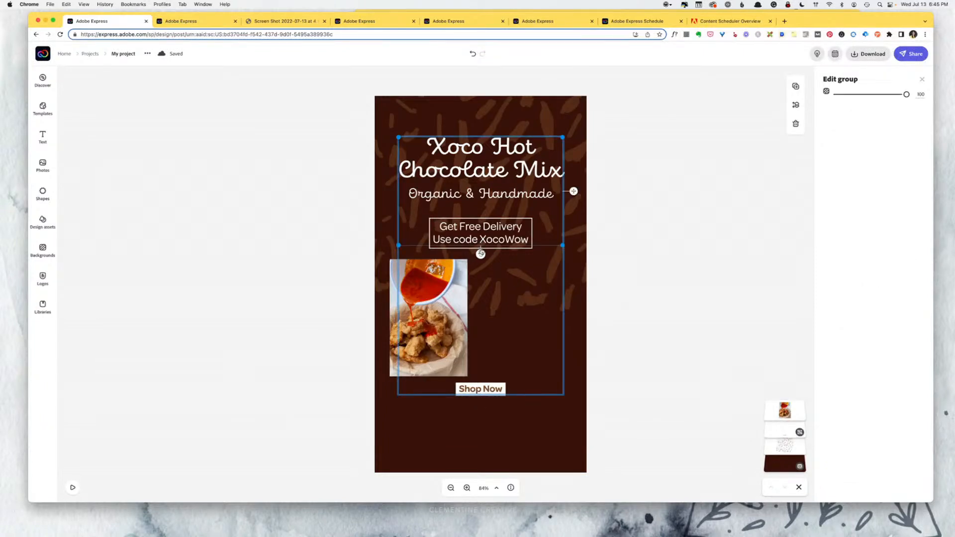
pyautogui.click(517, 294)
pyautogui.click(513, 201)
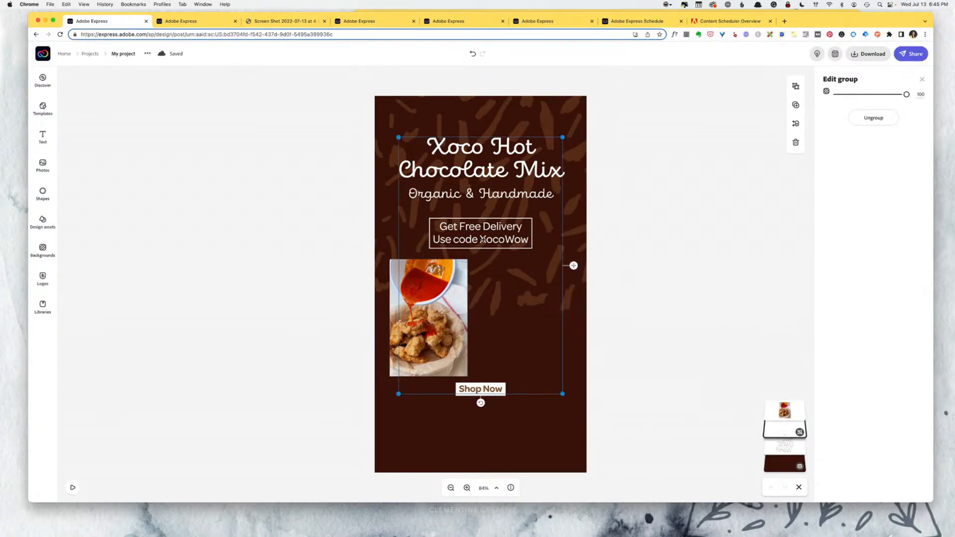
pyautogui.click(473, 228)
pyautogui.click(472, 226)
pyautogui.click(472, 227)
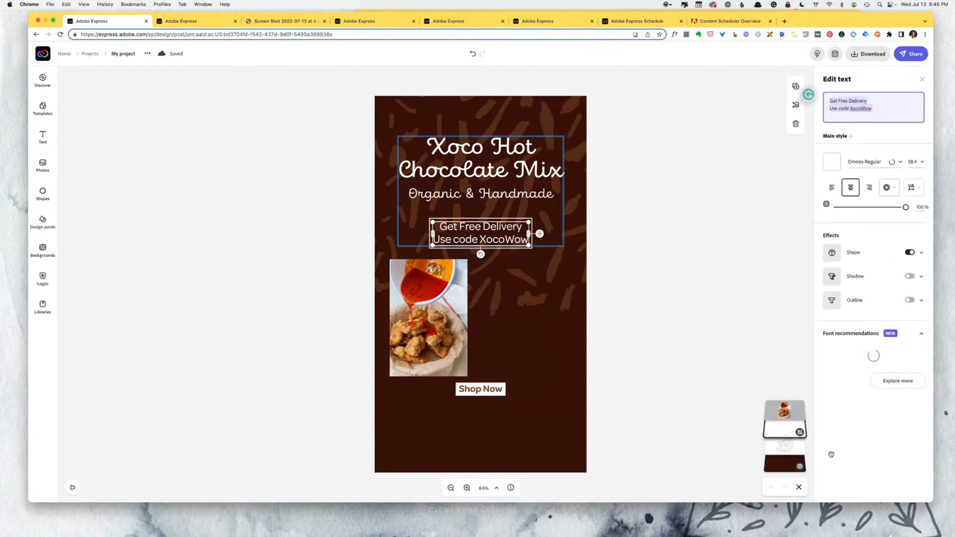
pyautogui.click(778, 468)
pyautogui.click(781, 446)
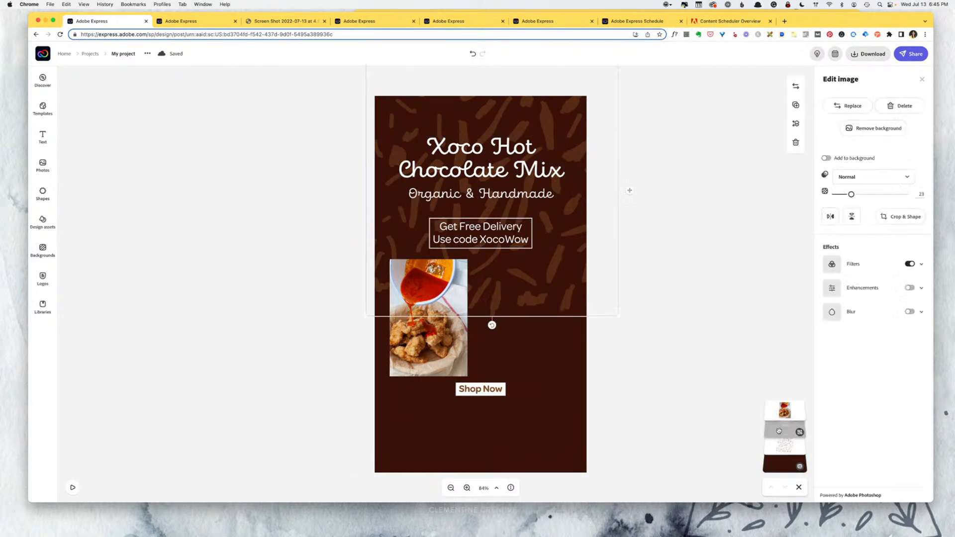
pyautogui.click(780, 430)
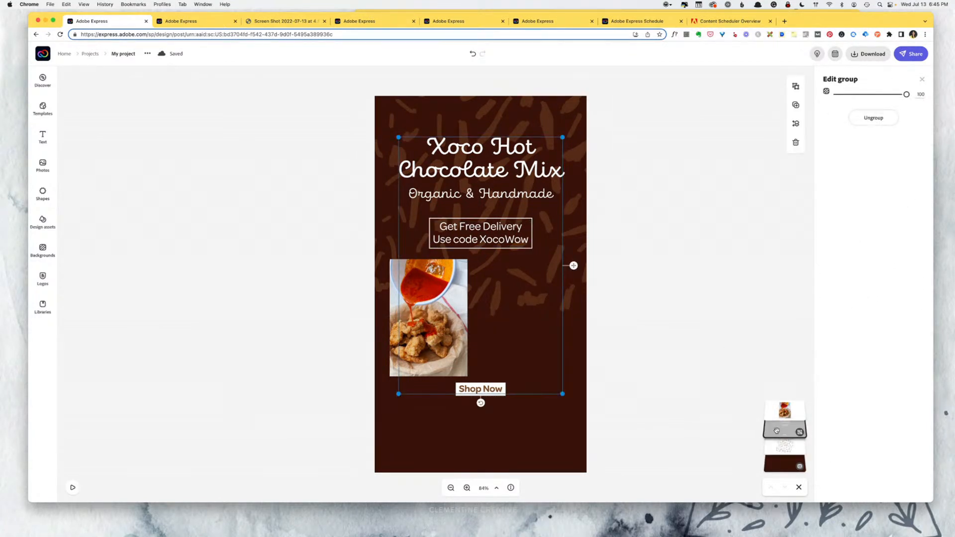
# - Set the background to solid white from The Little Kitchen brand colors
pyautogui.click(780, 466)
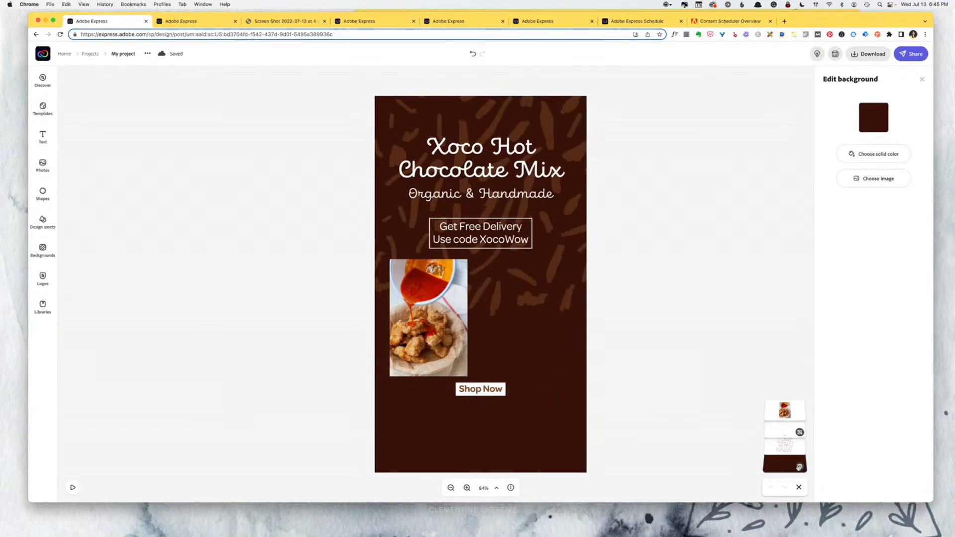
pyautogui.click(875, 154)
pyautogui.click(869, 194)
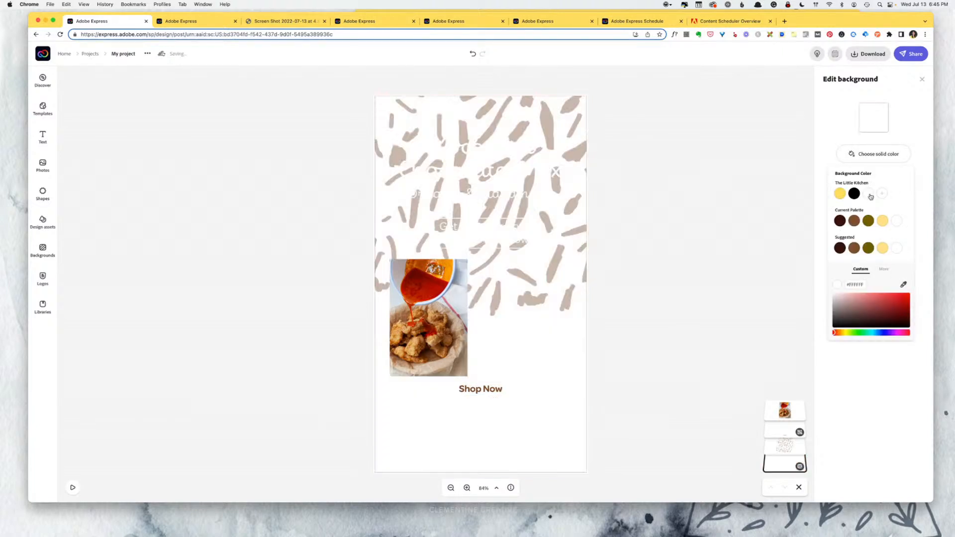
# - Delete the brown brushstroke pattern image and select the text group in the layer stack
pyautogui.click(784, 447)
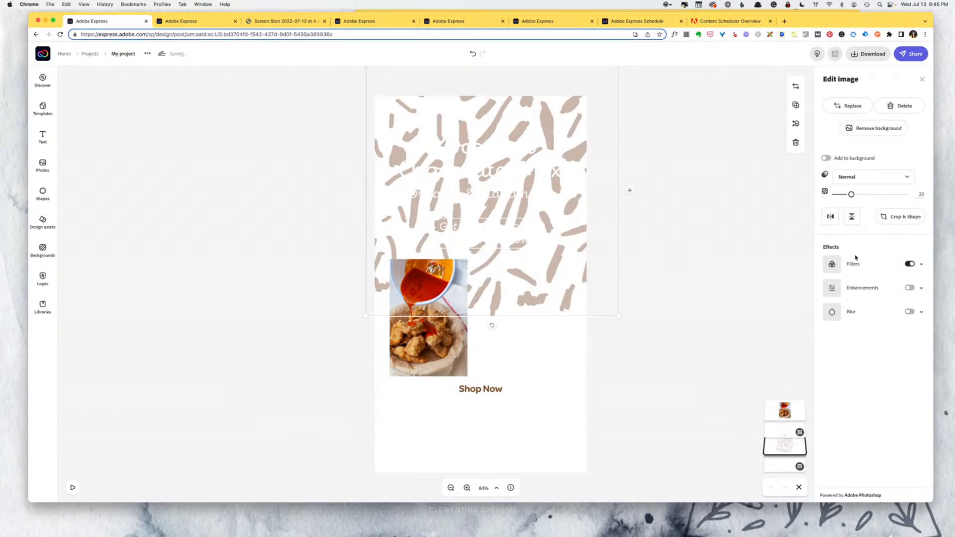
pyautogui.click(900, 106)
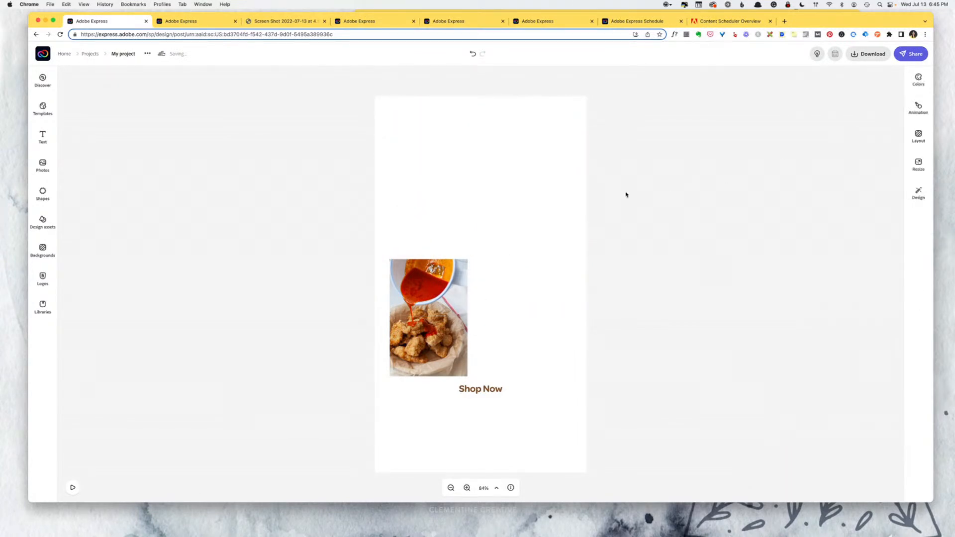
pyautogui.click(511, 189)
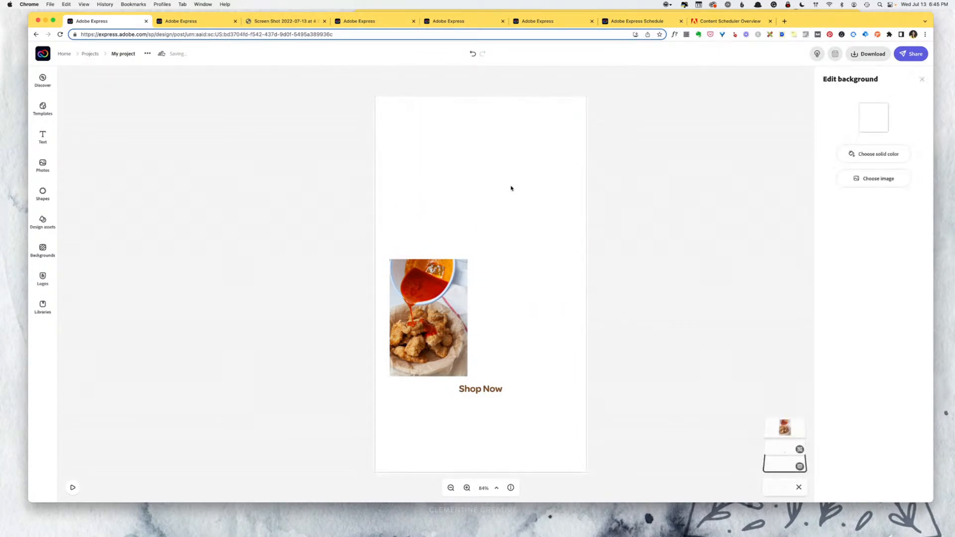
pyautogui.click(781, 447)
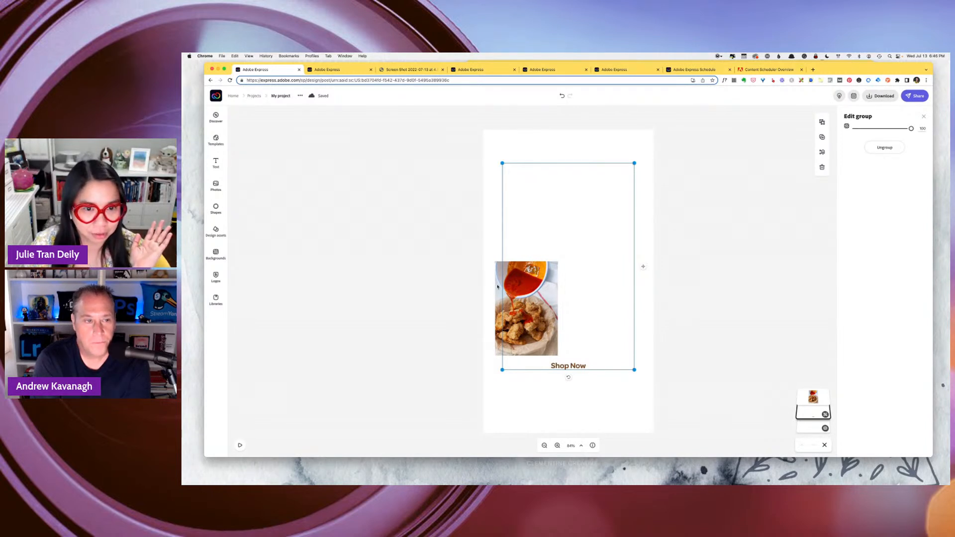
# - Enlarge and reposition the sauce-pouring chicken photo until it covers the whole story canvas
pyautogui.click(525, 294)
pyautogui.moveTo(525, 294); pyautogui.dragTo(513, 152)
pyautogui.moveTo(547, 215); pyautogui.dragTo(660, 444)
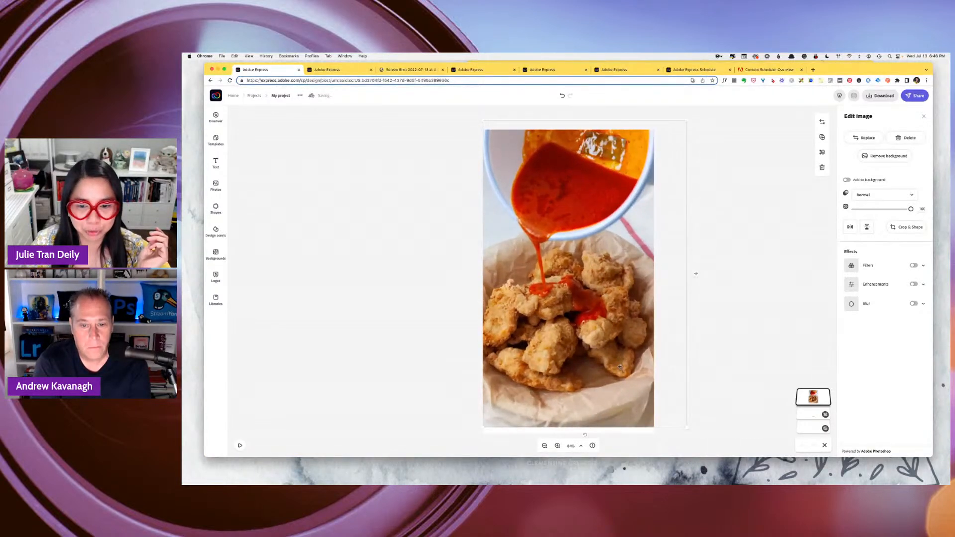
pyautogui.moveTo(650, 412); pyautogui.dragTo(670, 435)
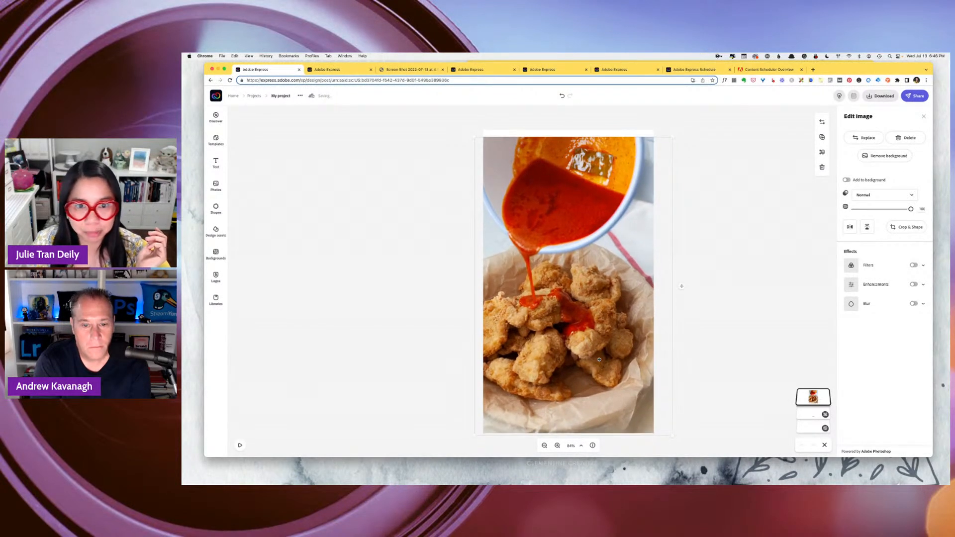
pyautogui.moveTo(599, 360)
pyautogui.mouseDown()
pyautogui.moveTo(601, 336)
pyautogui.moveTo(604, 347)
pyautogui.mouseUp()
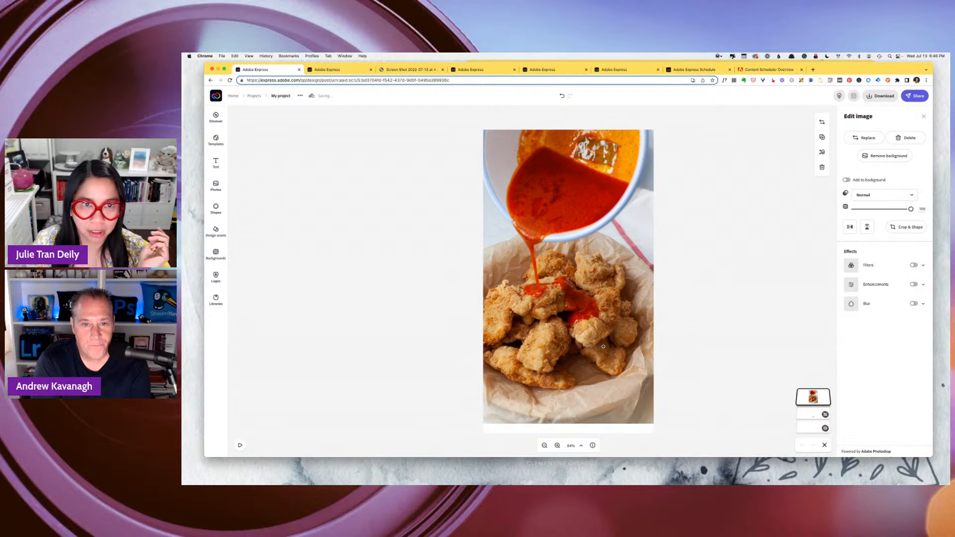
pyautogui.moveTo(678, 424); pyautogui.dragTo(685, 445)
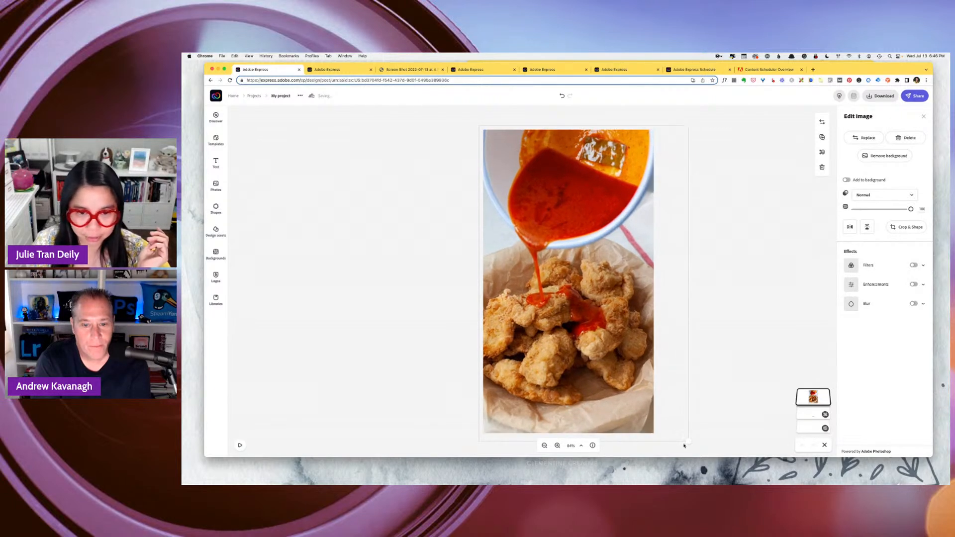
pyautogui.moveTo(604, 382); pyautogui.dragTo(607, 381)
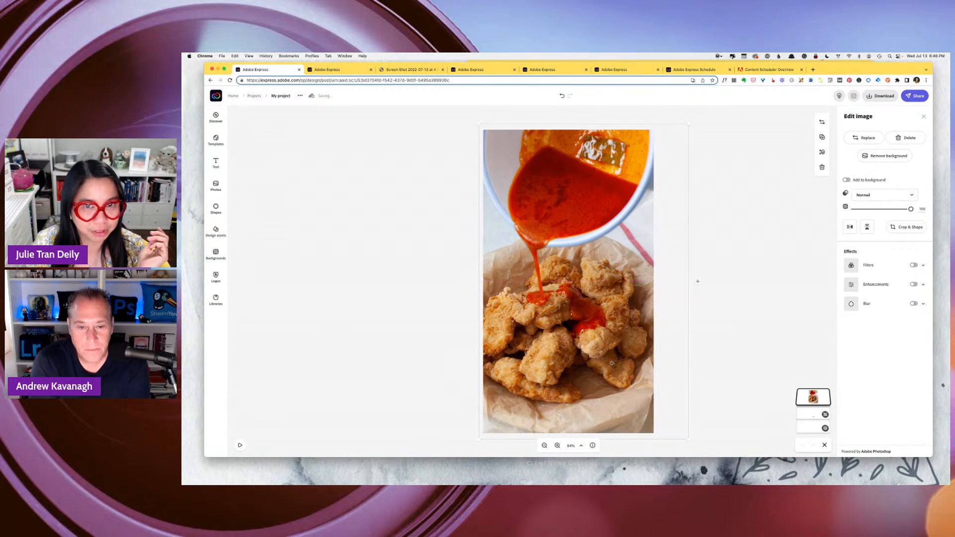
pyautogui.moveTo(689, 123); pyautogui.dragTo(694, 121)
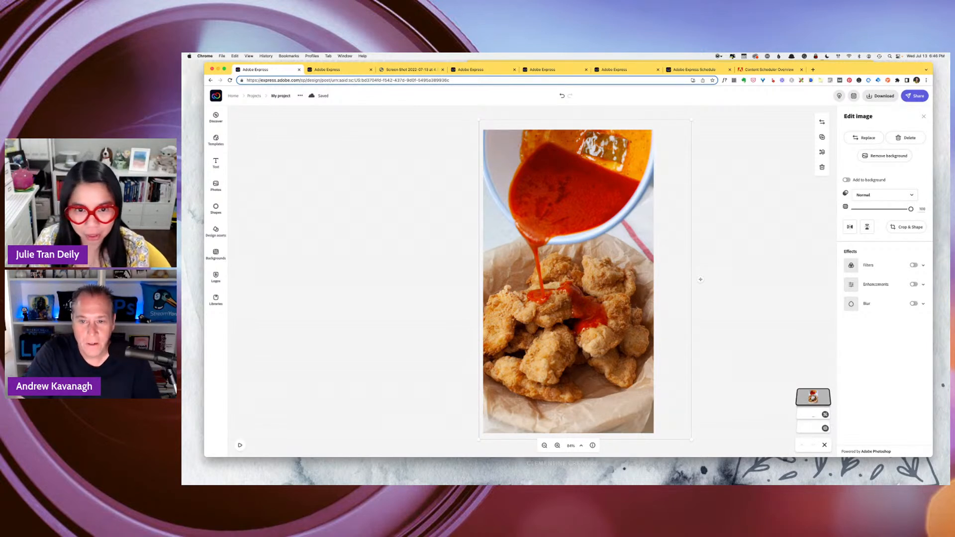
# - Send the chicken photo layer behind the text group in the layer stack
pyautogui.moveTo(813, 396); pyautogui.dragTo(813, 417)
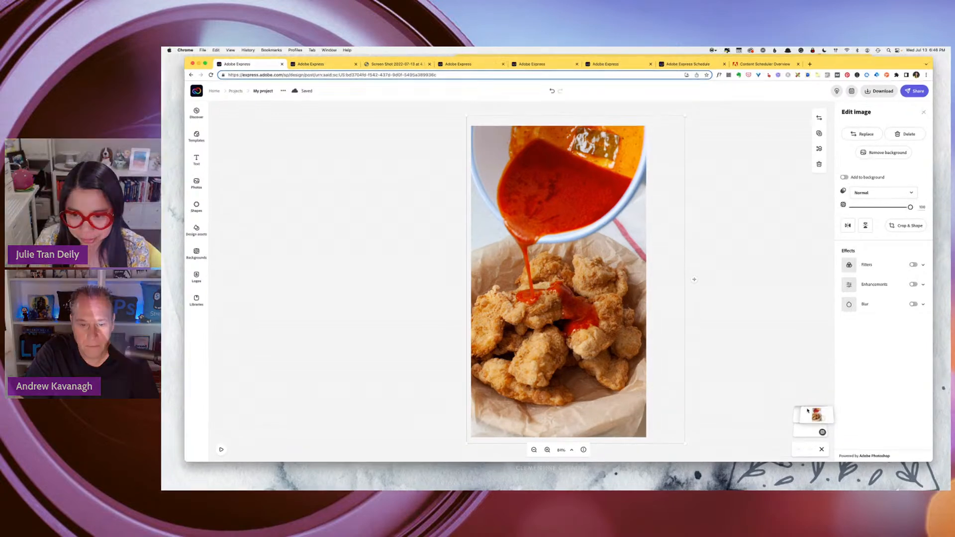
pyautogui.moveTo(779, 452)
pyautogui.mouseDown()
pyautogui.moveTo(769, 486)
pyautogui.moveTo(786, 437)
pyautogui.mouseUp()
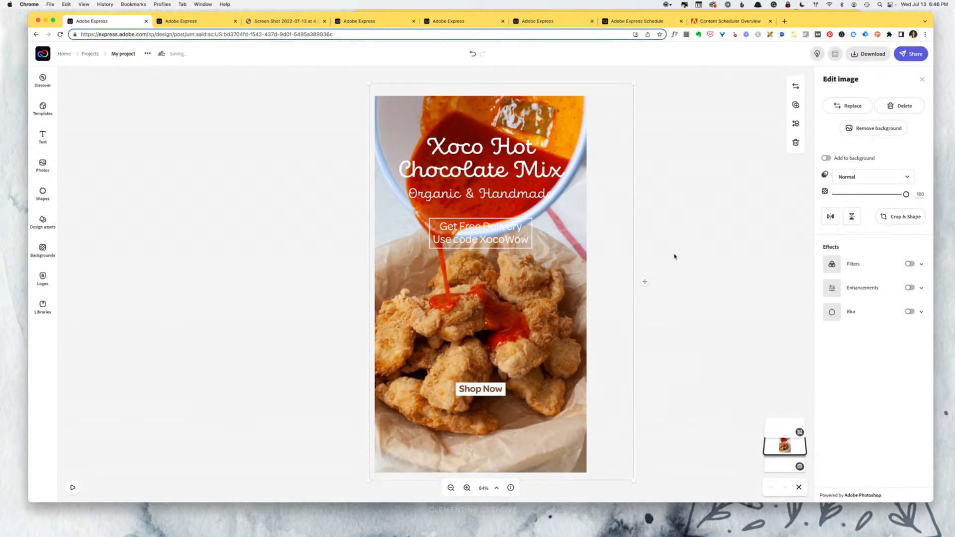
# - Ungroup the story's text so the Shop Now label is separate from the headline group
pyautogui.click(496, 389)
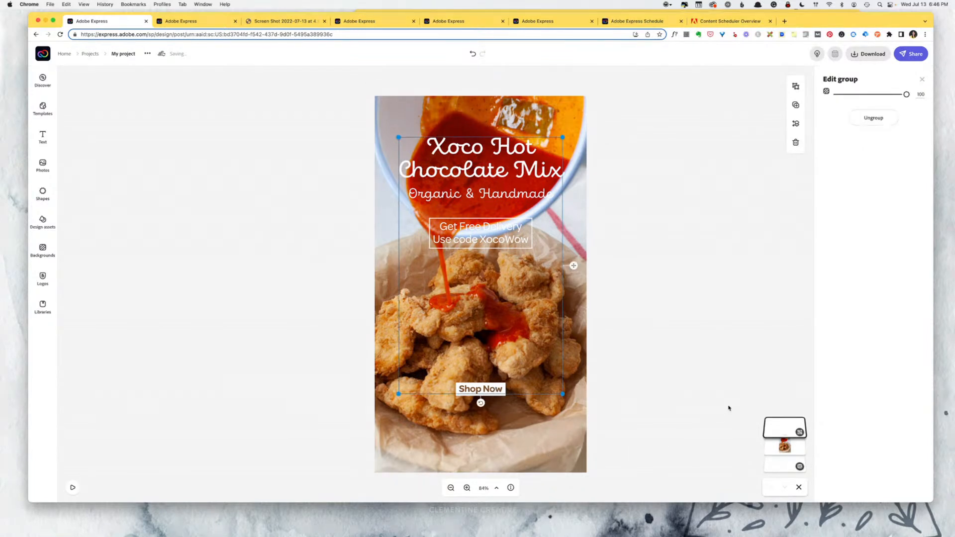
pyautogui.click(729, 408)
pyautogui.click(475, 168)
pyautogui.click(676, 402)
pyautogui.click(468, 391)
pyautogui.click(878, 124)
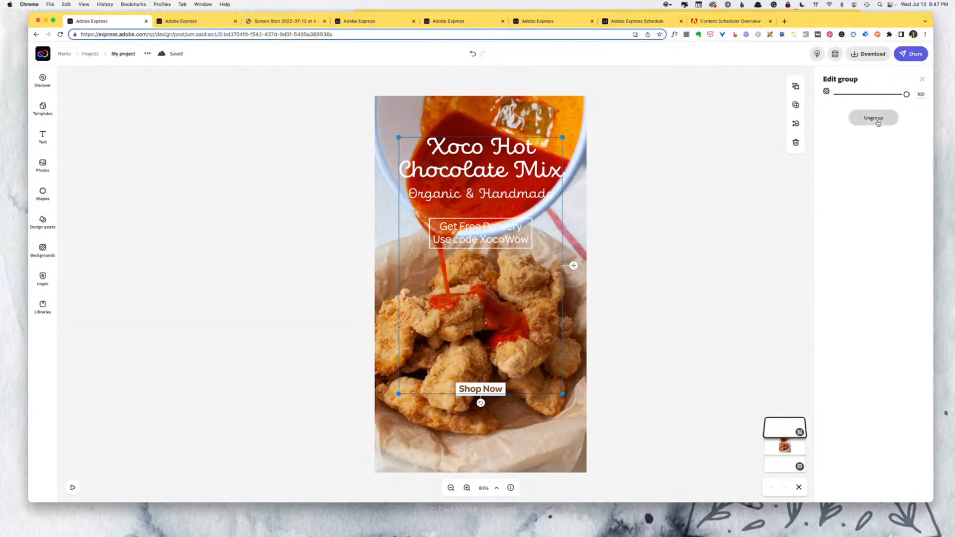
pyautogui.click(599, 241)
# - Replace the Shop Now text with "Visit for the recipe!" and place it on one line near the story's lower edge
pyautogui.click(491, 393)
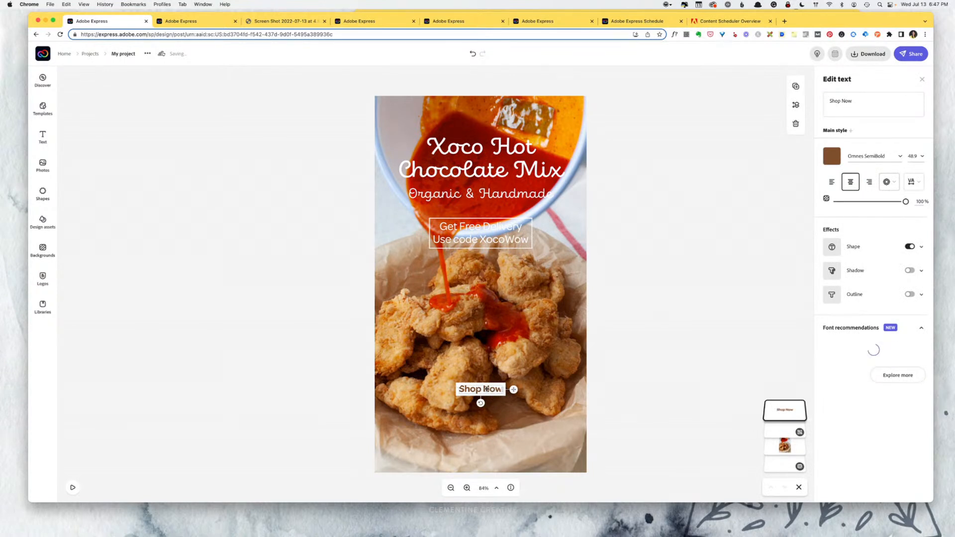
pyautogui.click(873, 99)
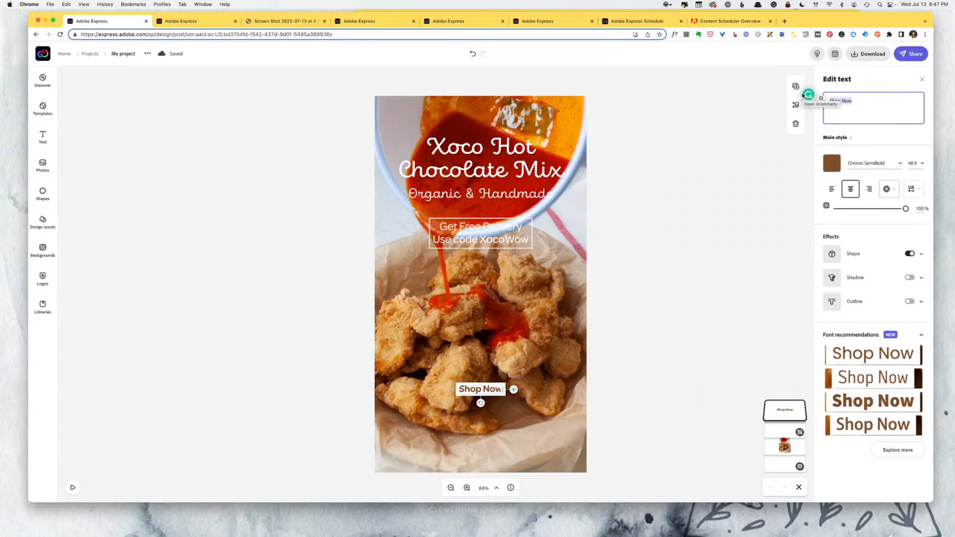
pyautogui.write('Visit for')
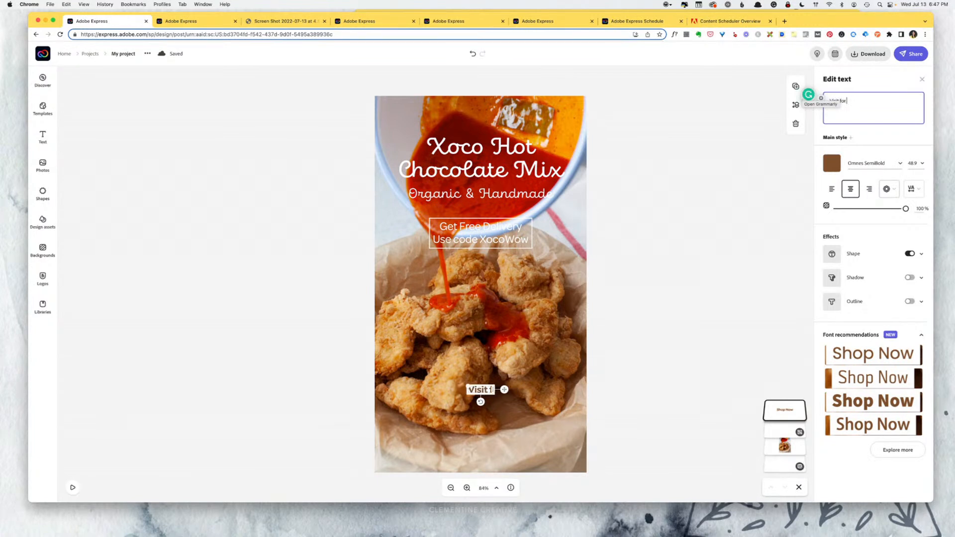
pyautogui.write(' the recipe!')
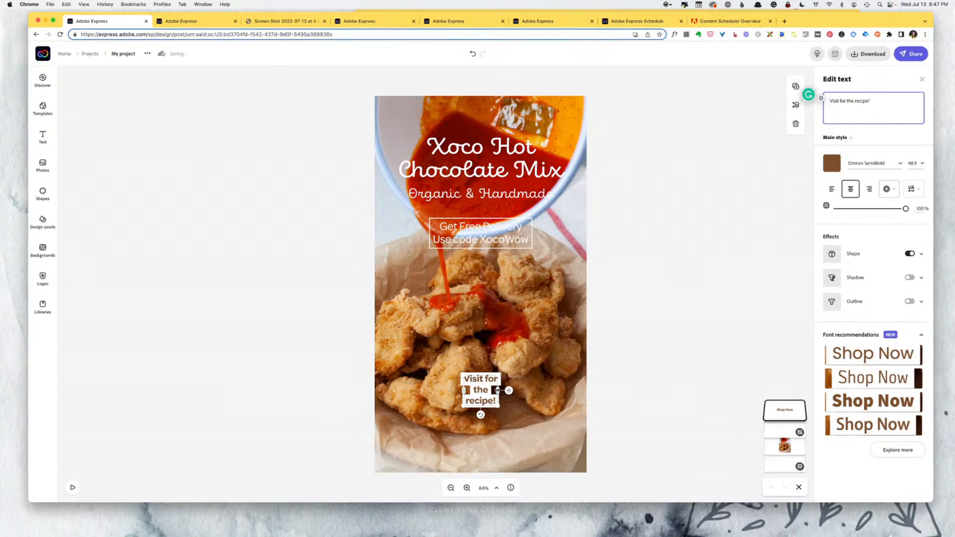
pyautogui.moveTo(498, 390); pyautogui.dragTo(497, 446)
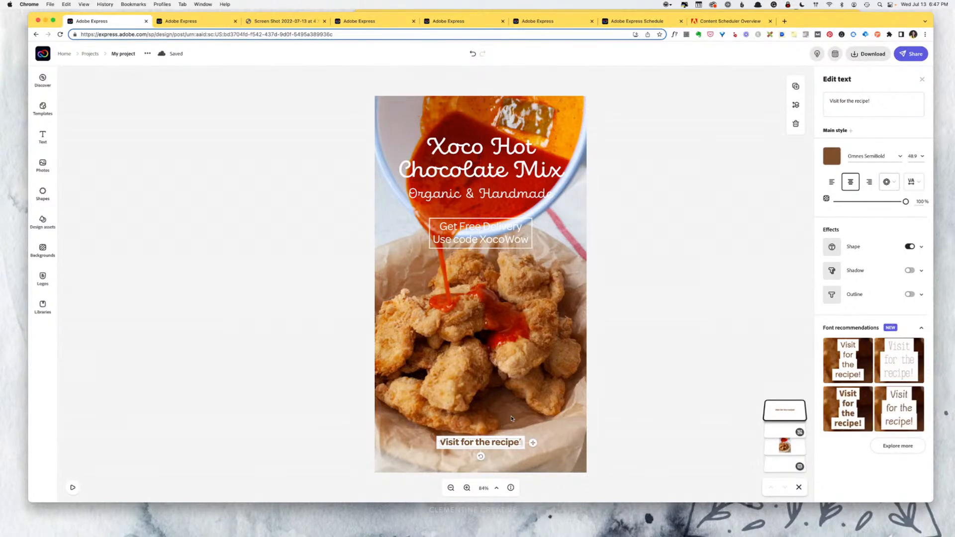
# - Ungroup the story's headline text group completely so the title, tagline and delivery code text are separate objects
pyautogui.click(484, 174)
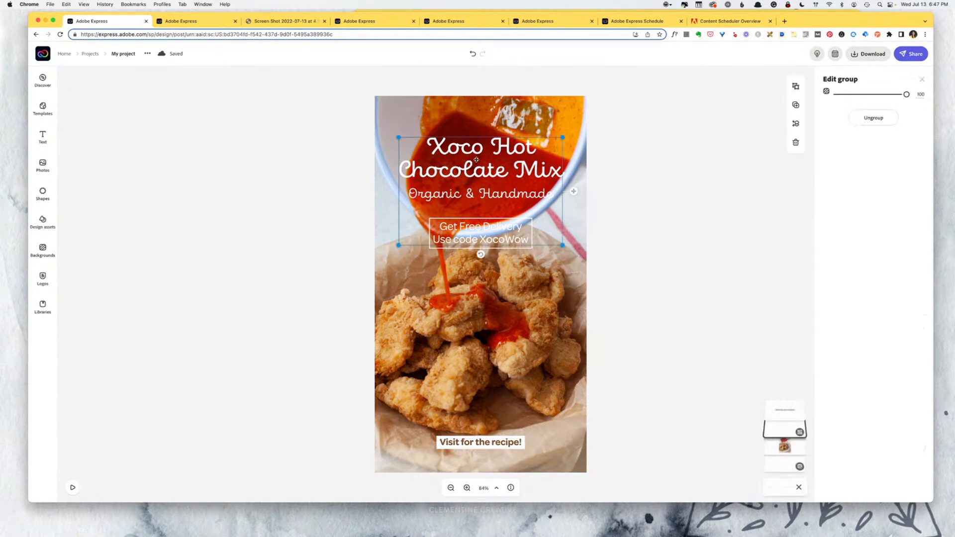
pyautogui.click(874, 118)
pyautogui.click(499, 145)
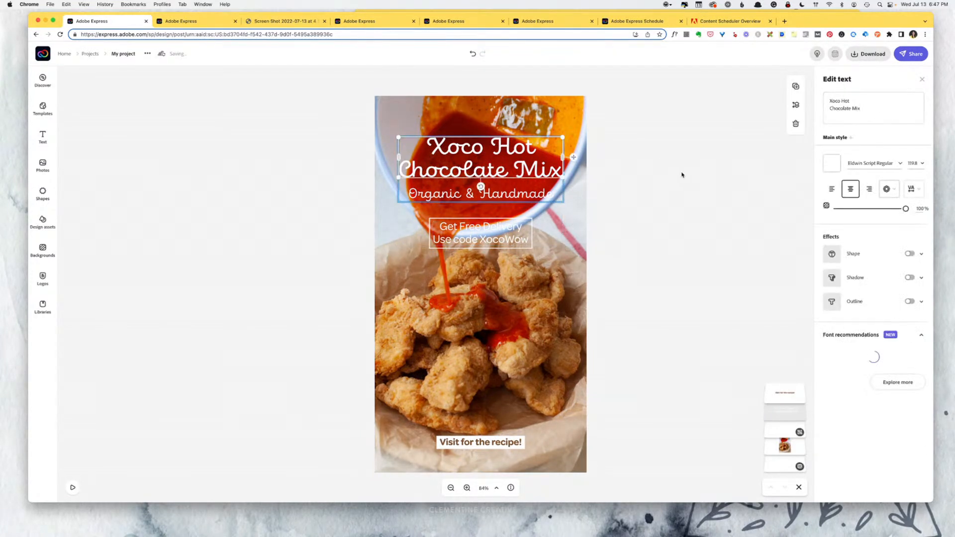
pyautogui.click(682, 174)
pyautogui.click(460, 153)
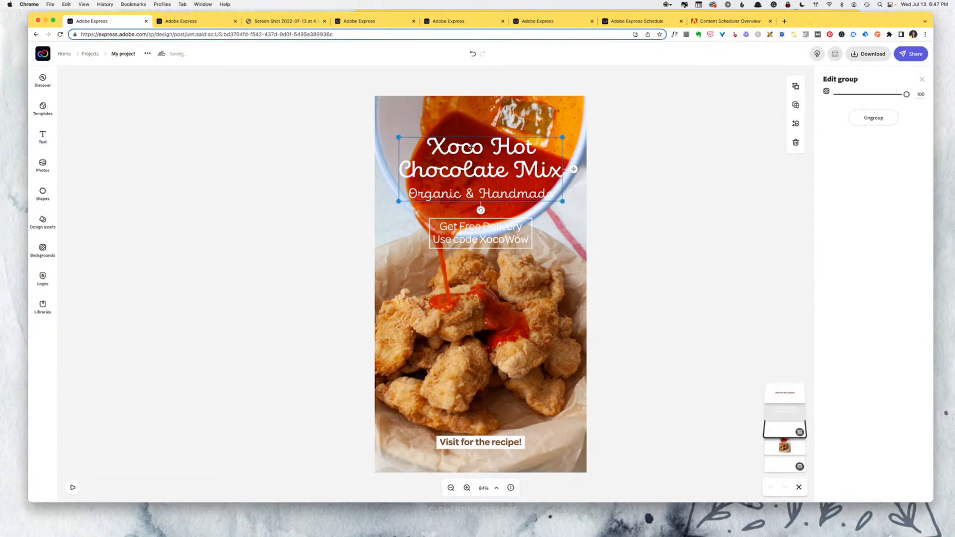
pyautogui.click(856, 120)
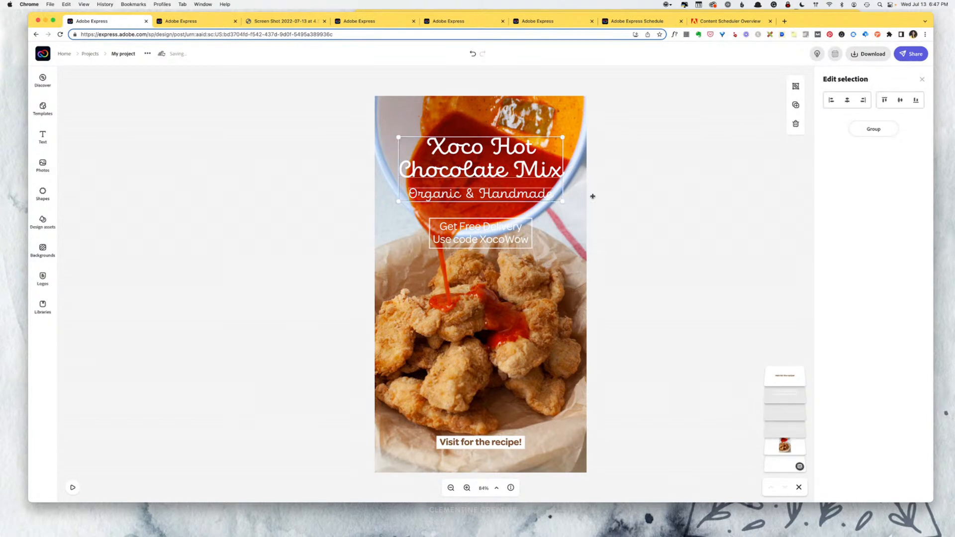
pyautogui.click(593, 197)
# - Change the "Xoco Hot Chocolate Mix" headline font to Graduate Regular
pyautogui.click(465, 148)
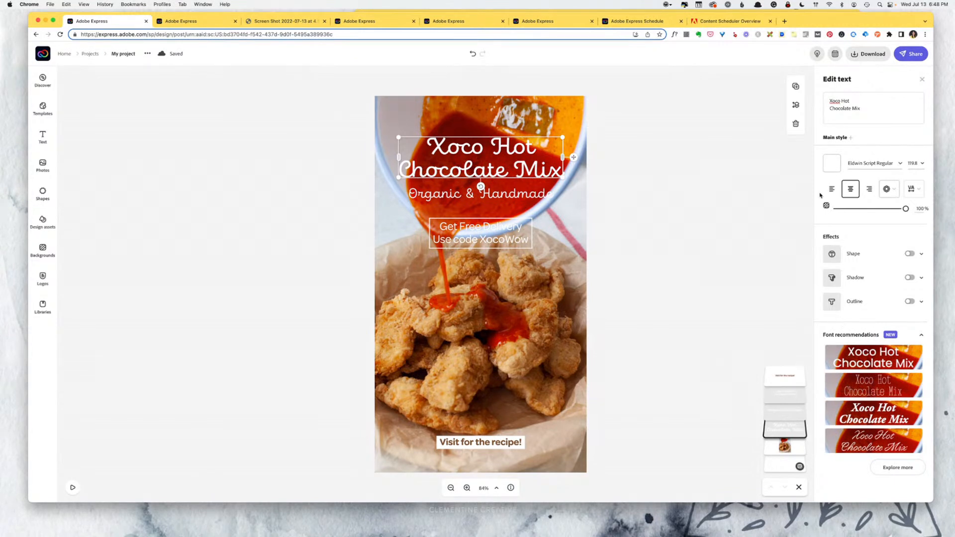
pyautogui.click(902, 165)
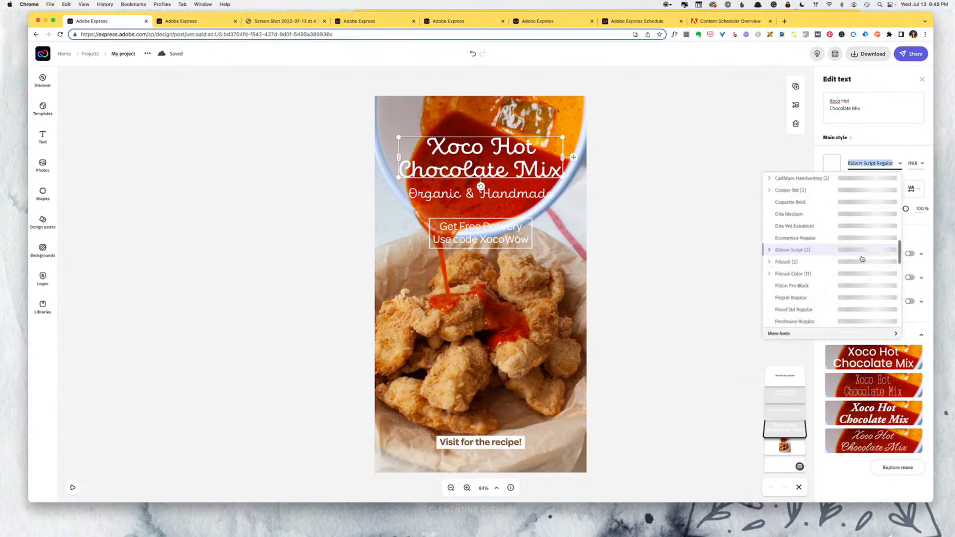
pyautogui.scroll(-5, 862, 259)
pyautogui.scroll(5, 863, 259)
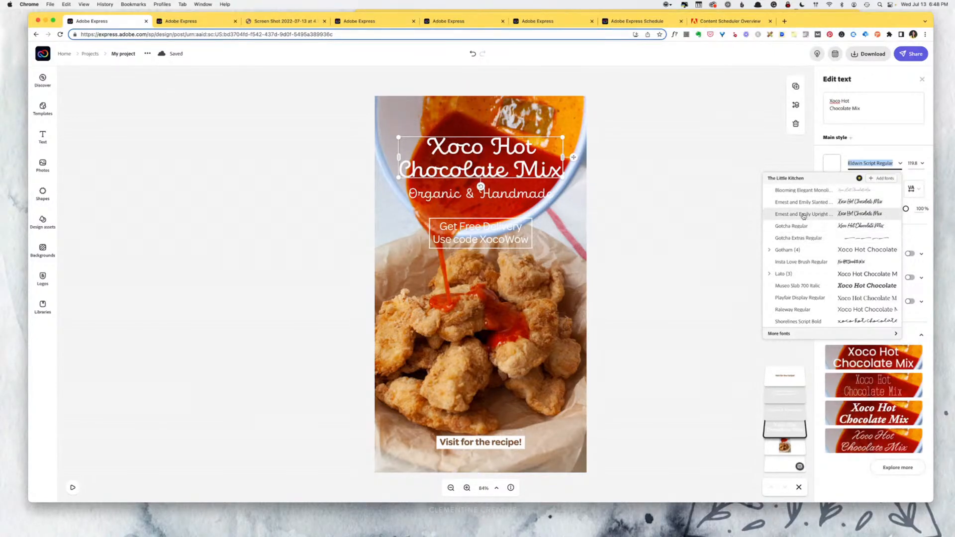
pyautogui.scroll(-5, 815, 252)
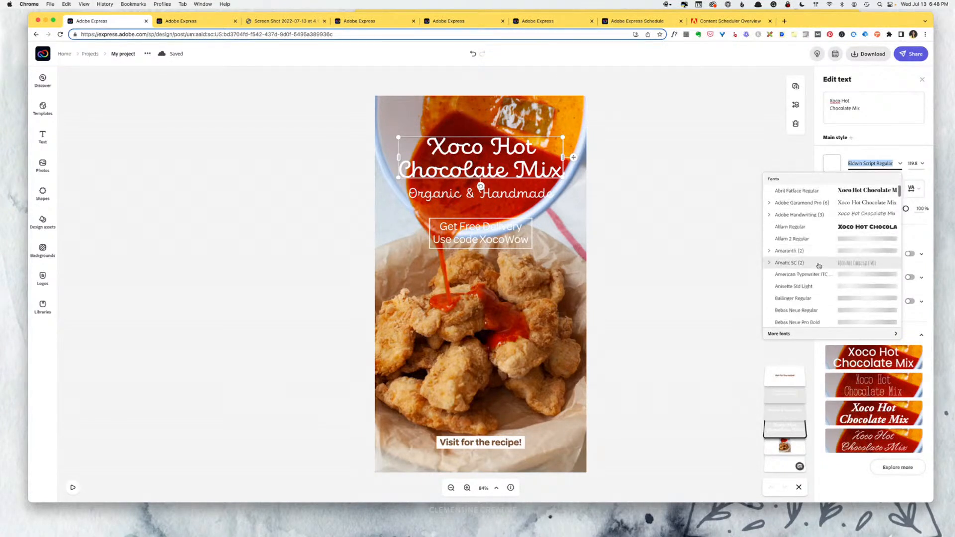
pyautogui.scroll(-10, 818, 266)
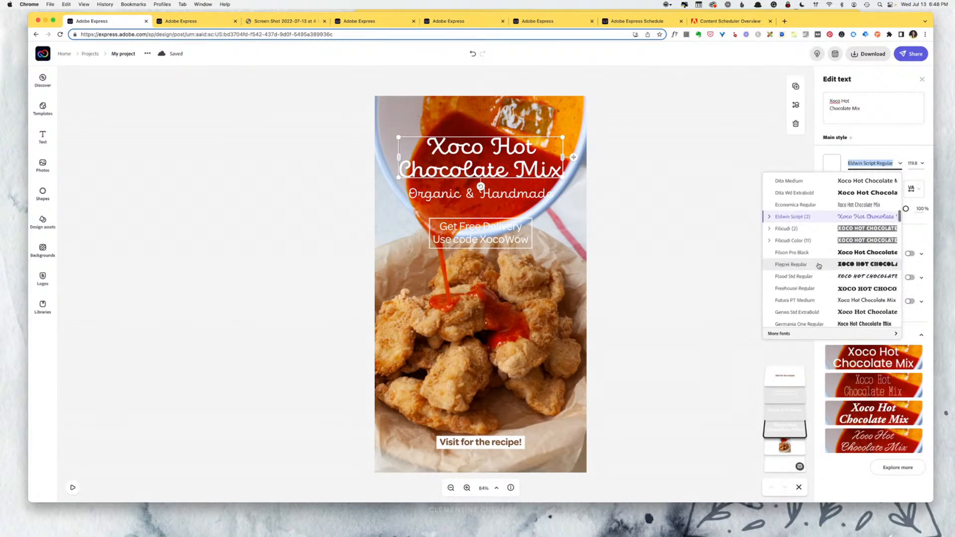
pyautogui.scroll(-3, 819, 266)
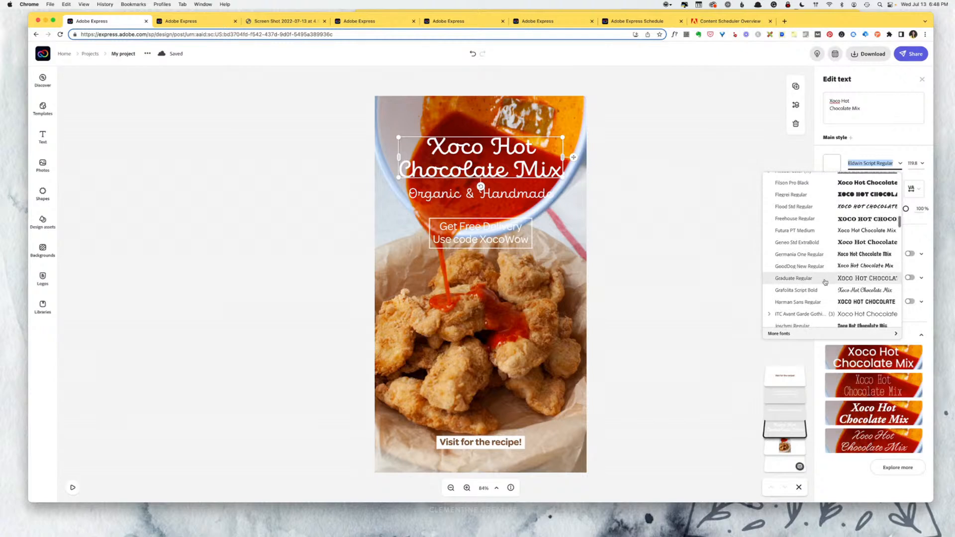
pyautogui.scroll(-2, 826, 289)
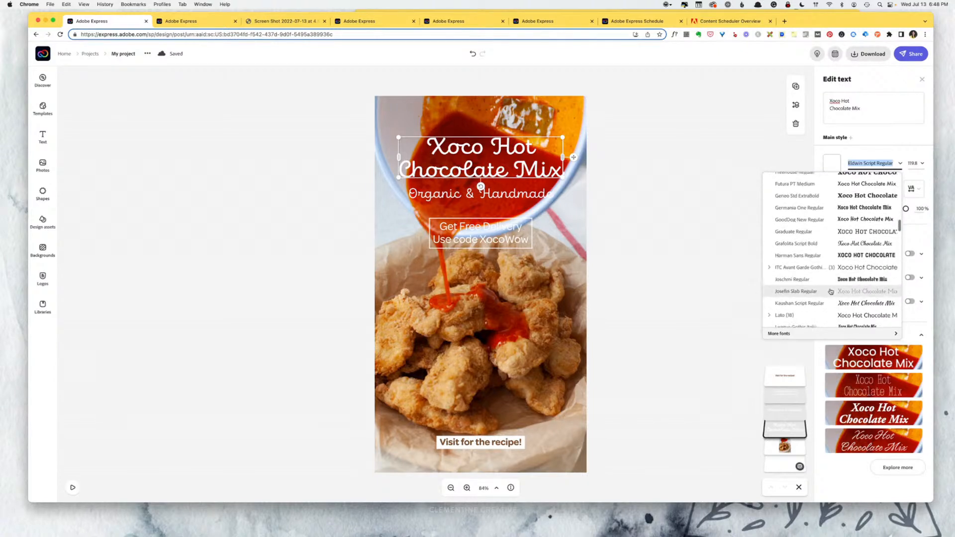
pyautogui.click(831, 232)
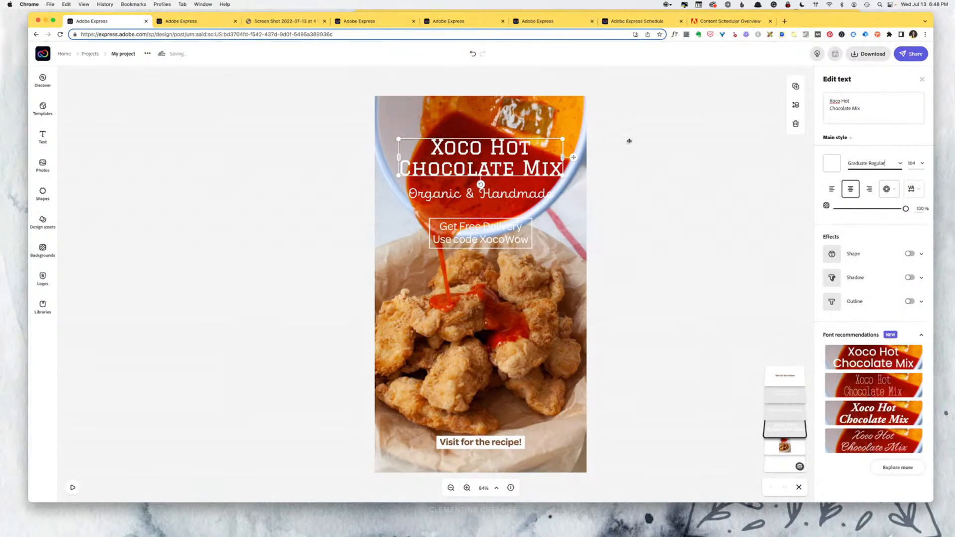
# - Replace the headline text with "Boneless Chicken Wings" and widen its text box so it wraps onto two lines
pyautogui.moveTo(875, 111); pyautogui.dragTo(809, 95)
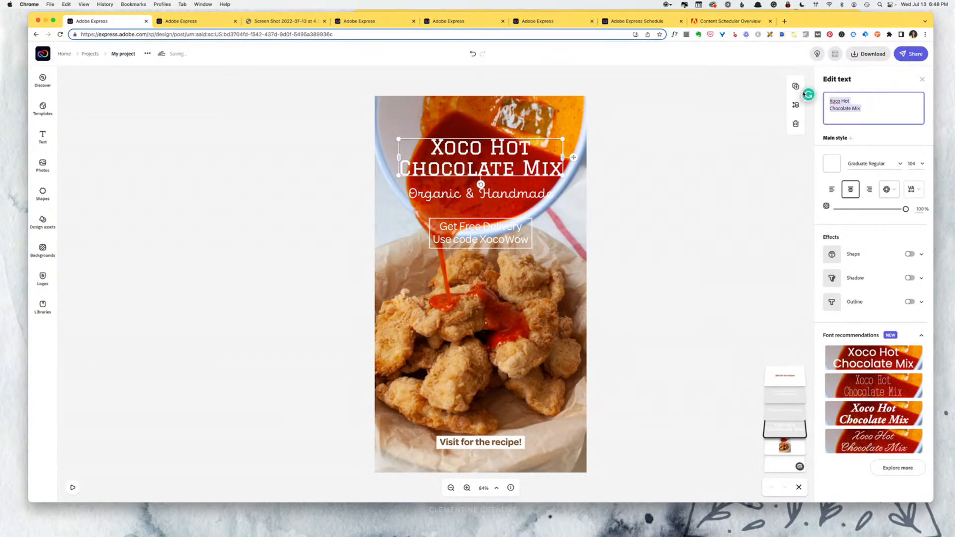
pyautogui.press('BackSpace')
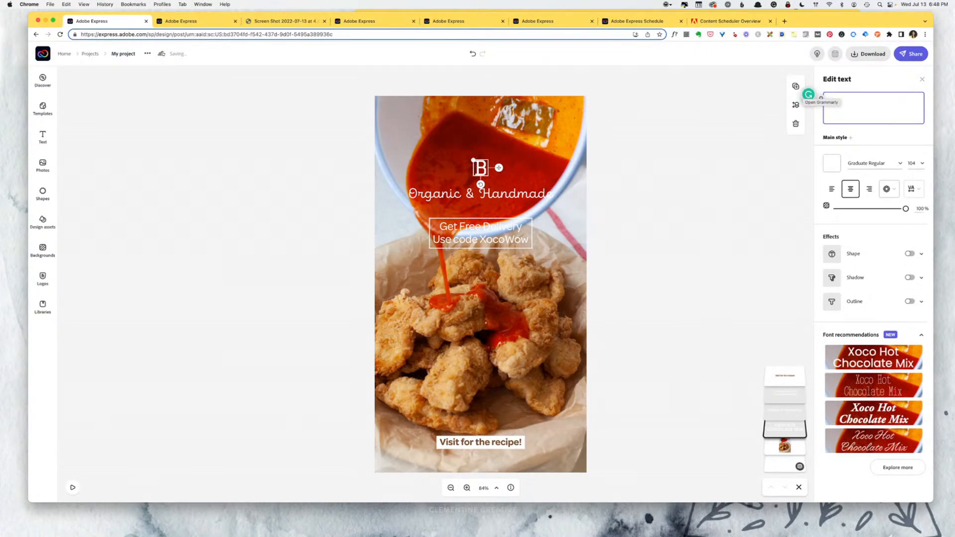
pyautogui.write('Boneless')
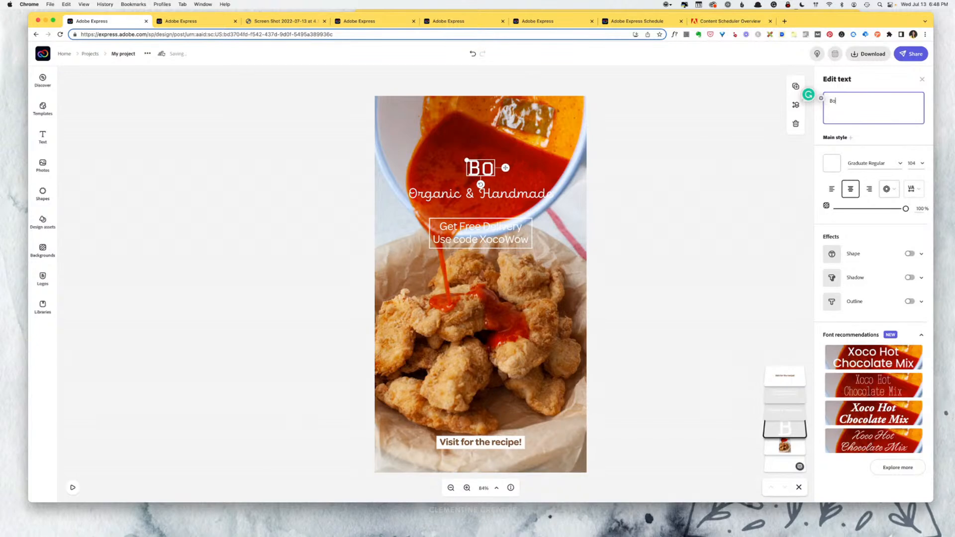
pyautogui.write(' Chicken Wings')
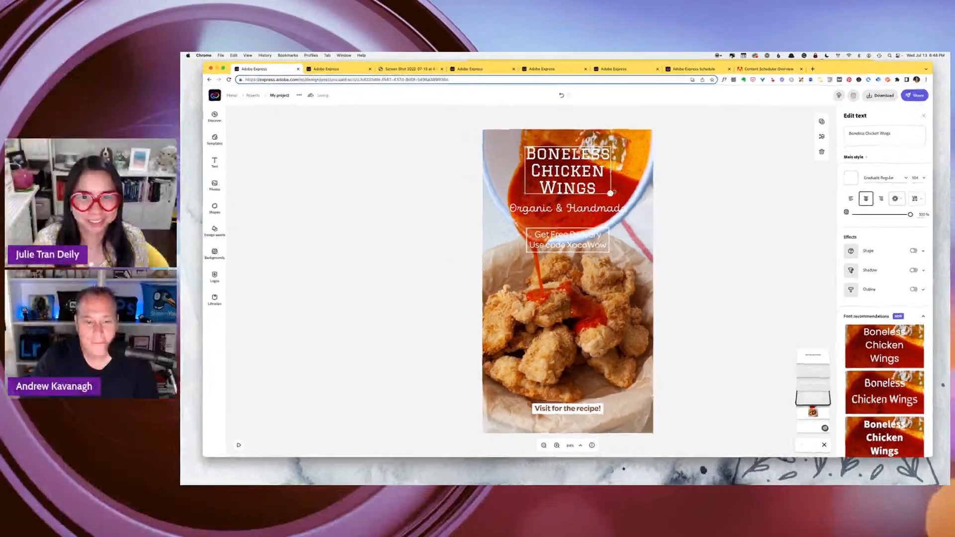
pyautogui.moveTo(534, 175); pyautogui.dragTo(594, 164)
pyautogui.moveTo(661, 184); pyautogui.dragTo(596, 185)
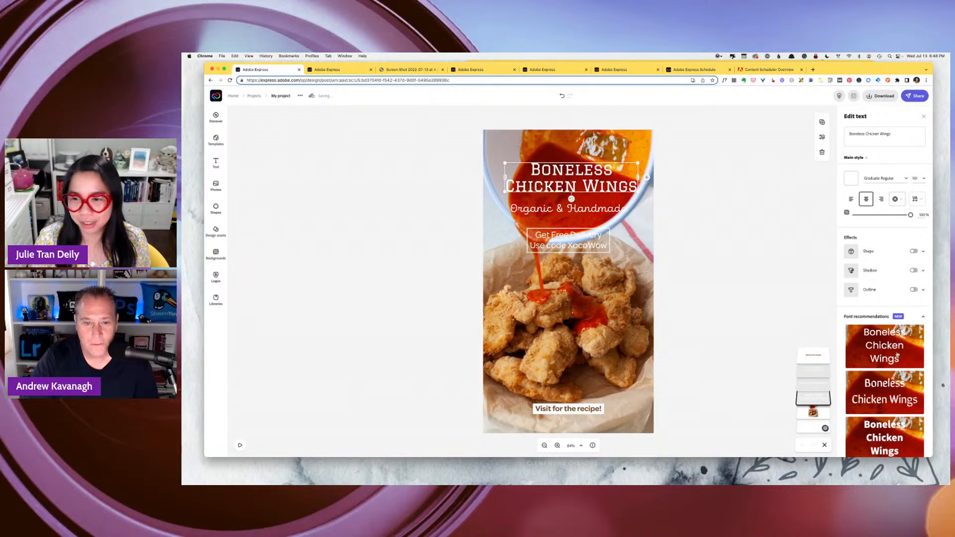
# - Browse the full set of font recommendations for the headline and apply the bold Kinto Sans Black
pyautogui.scroll(-3, 876, 298)
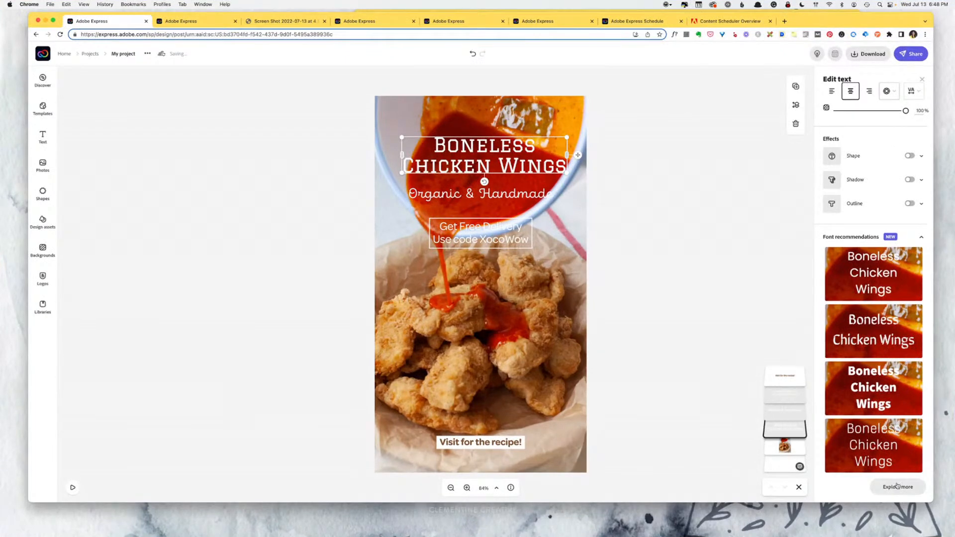
pyautogui.click(898, 486)
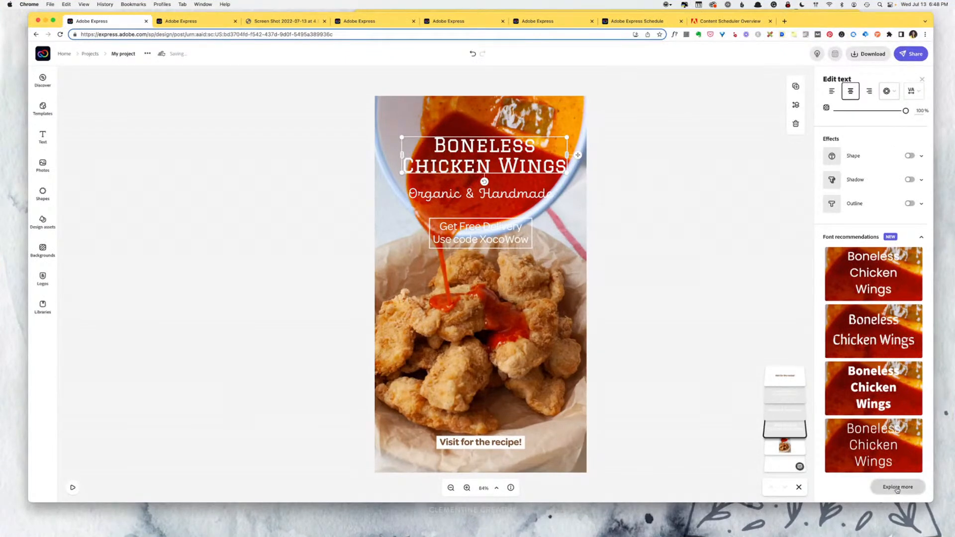
pyautogui.scroll(-3, 881, 324)
pyautogui.scroll(-5, 880, 324)
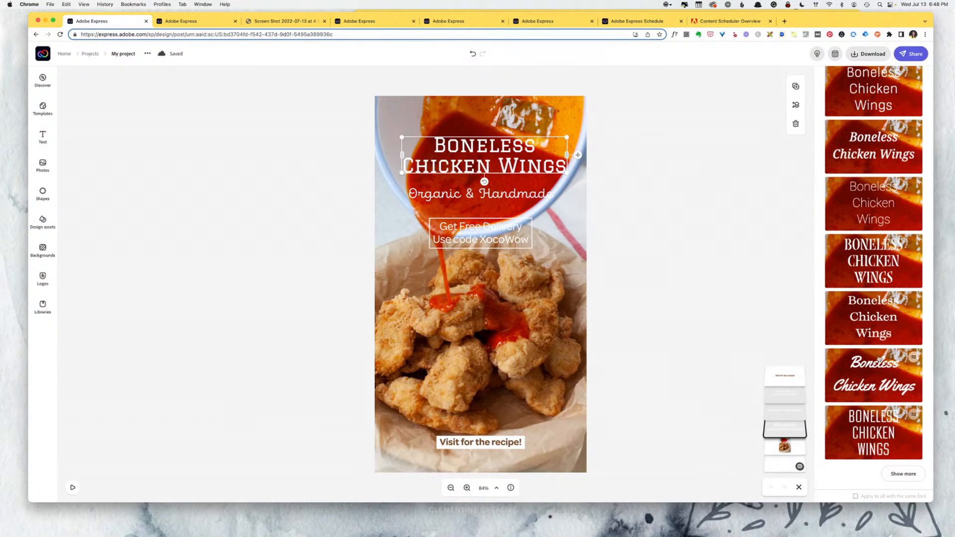
pyautogui.scroll(3, 879, 355)
pyautogui.click(865, 171)
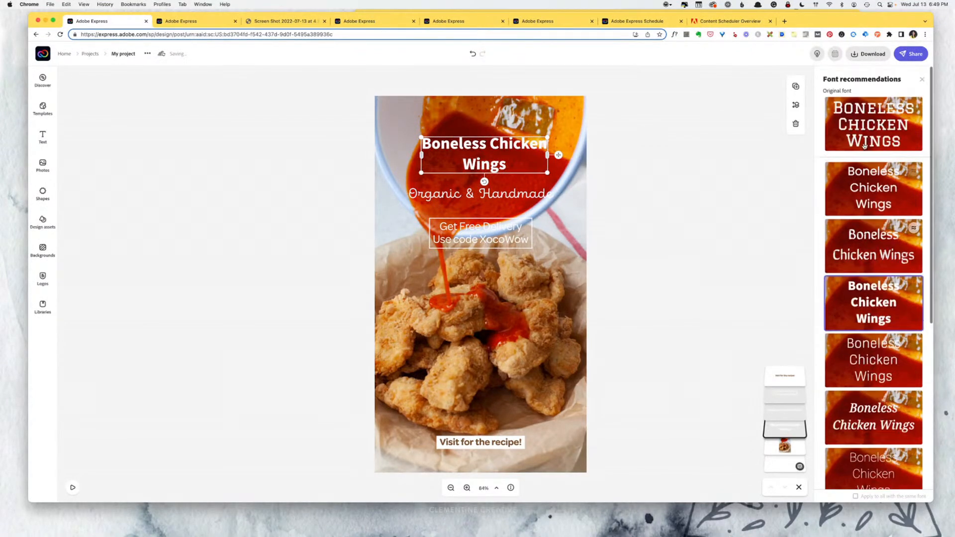
pyautogui.scroll(3, 864, 97)
pyautogui.click(922, 79)
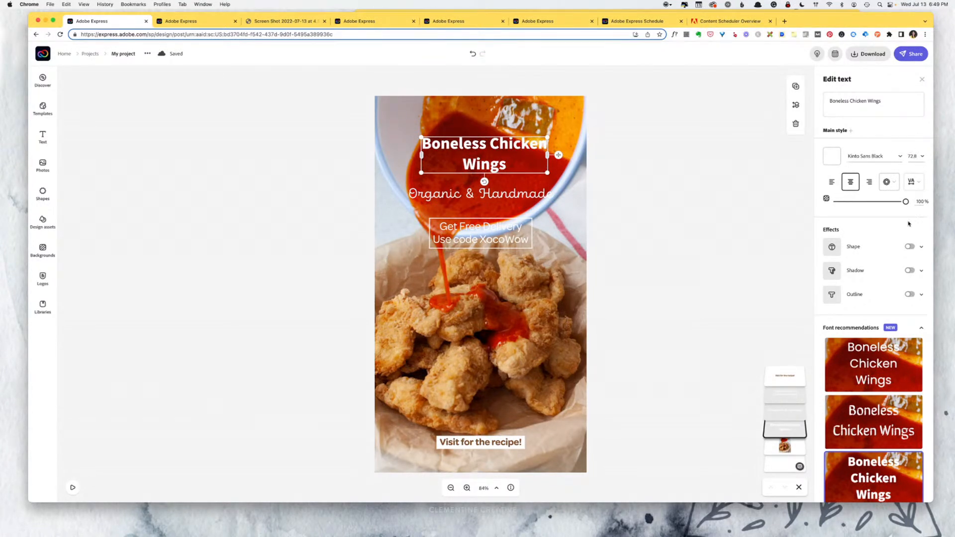
# - Set the headline's line spacing to 7 and its letter spacing to 5
pyautogui.click(913, 183)
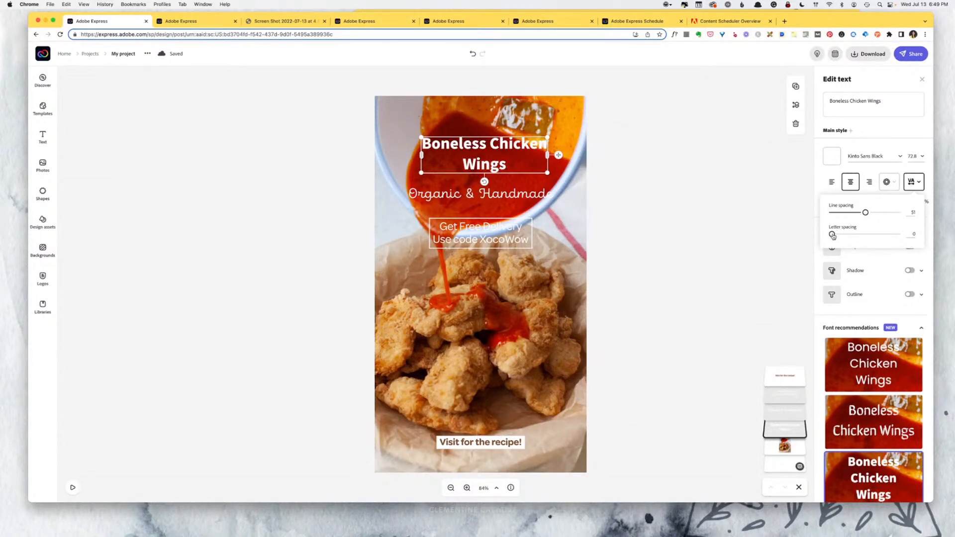
pyautogui.moveTo(833, 235)
pyautogui.mouseDown()
pyautogui.moveTo(893, 240)
pyautogui.moveTo(835, 242)
pyautogui.moveTo(859, 215)
pyautogui.moveTo(815, 222)
pyautogui.moveTo(836, 219)
pyautogui.mouseUp()
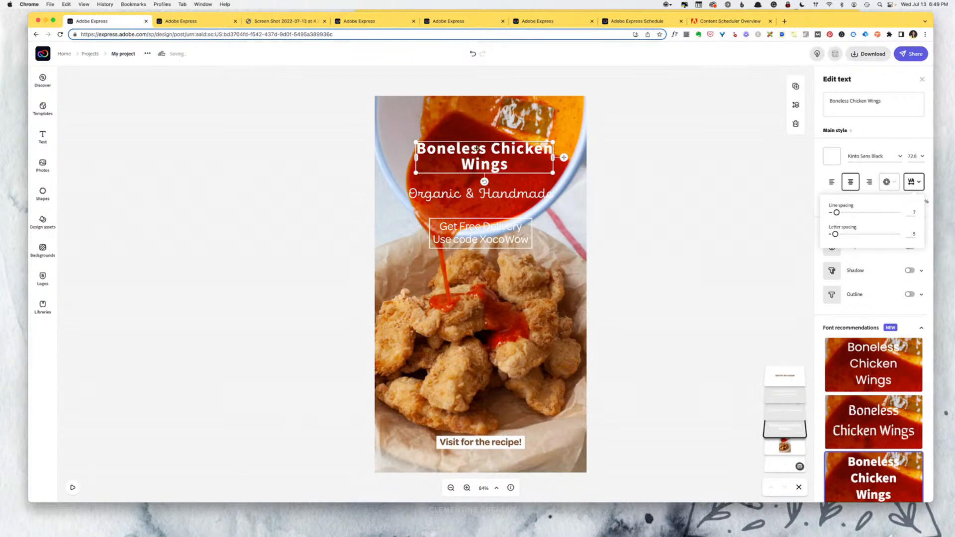
pyautogui.click(816, 130)
# - Try widening and repositioning the headline's text box to fit "Boneless Chicken Wings" on one line, then undo both changes
pyautogui.click(851, 98)
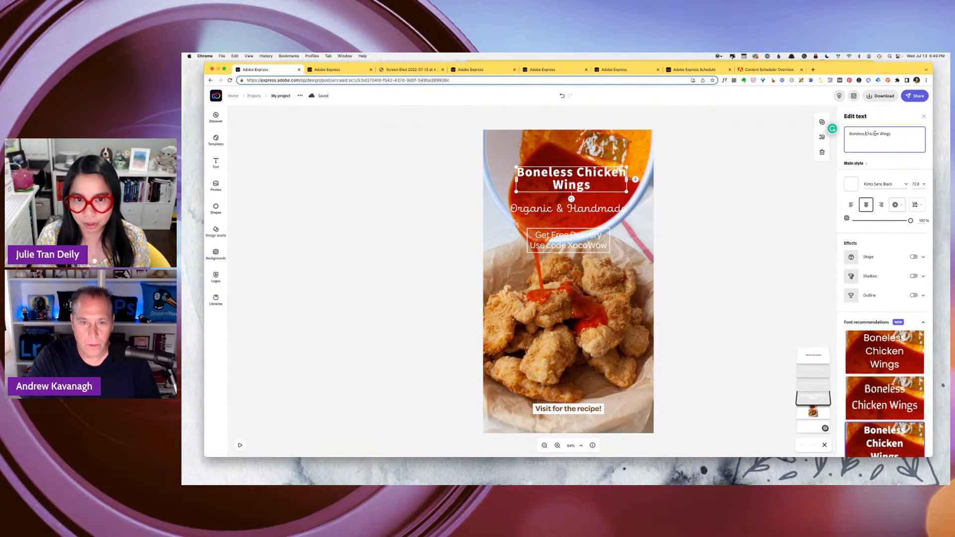
pyautogui.moveTo(628, 181); pyautogui.dragTo(700, 173)
pyautogui.moveTo(552, 175); pyautogui.dragTo(535, 177)
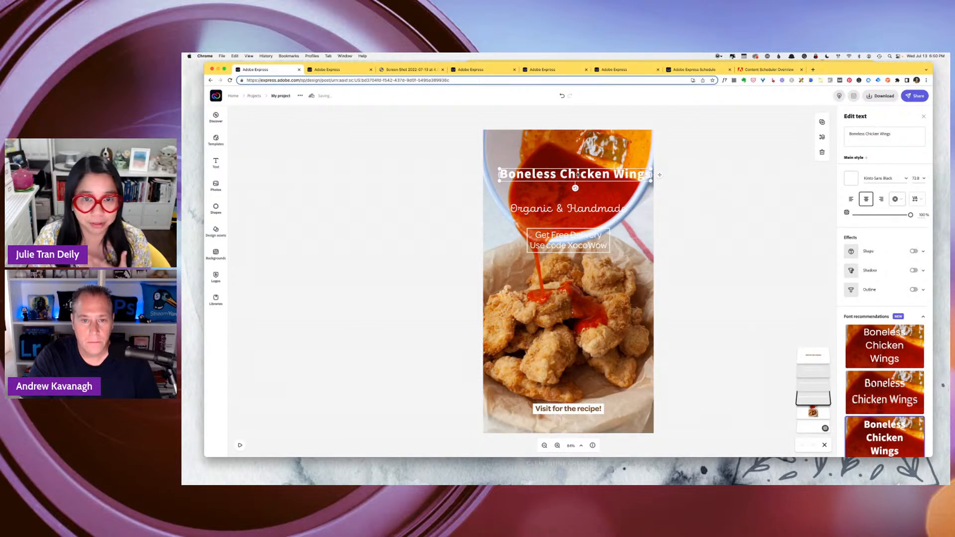
pyautogui.press('super+z')
pyautogui.press('super+z')
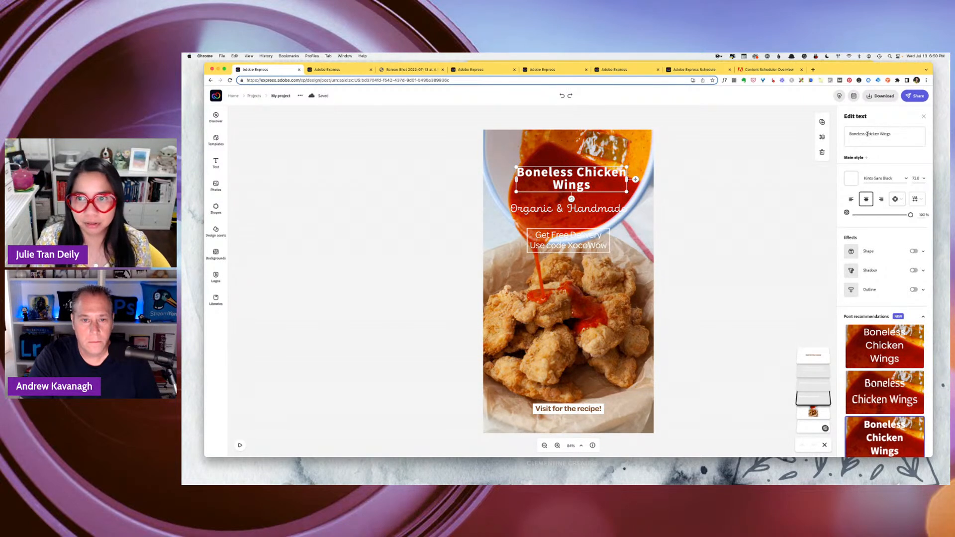
# - Break the headline after "Boneless" so "Chicken Wings" takes the second line, and move it toward the story's upper-right area
pyautogui.click(867, 134)
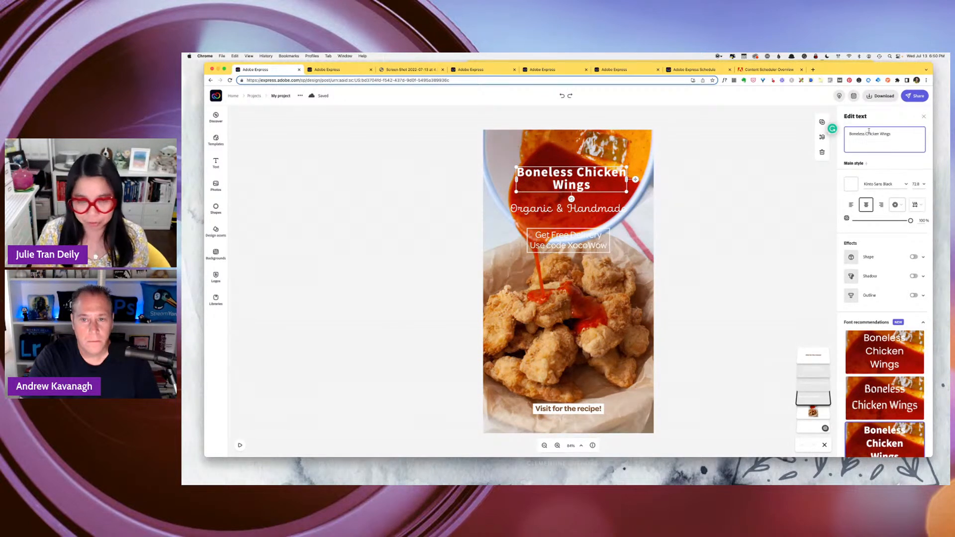
pyautogui.press('BackSpace')
pyautogui.press('Return')
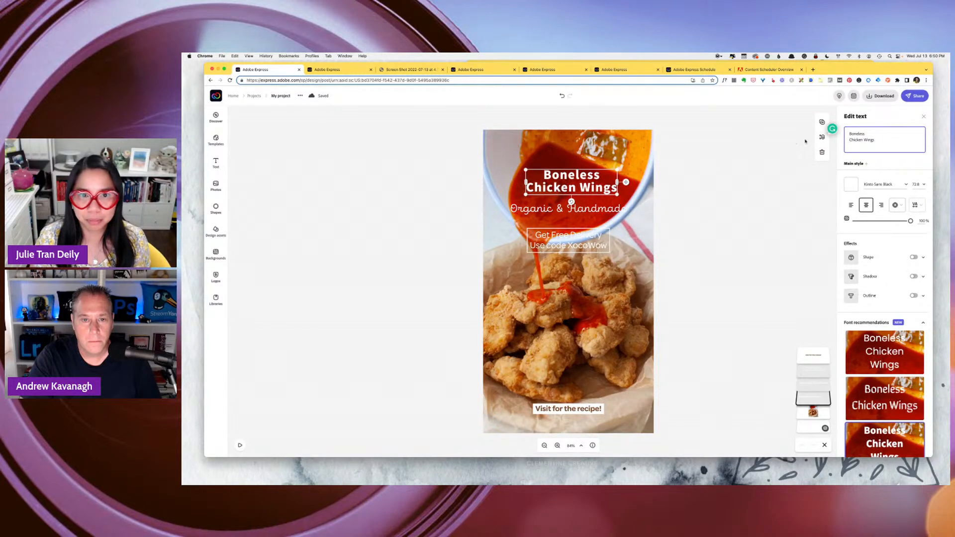
pyautogui.click(709, 180)
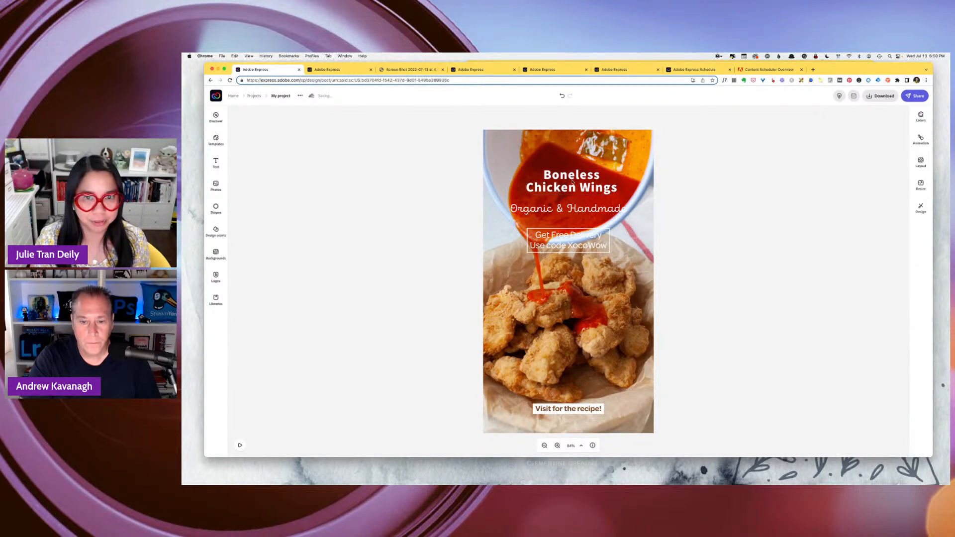
pyautogui.click(579, 188)
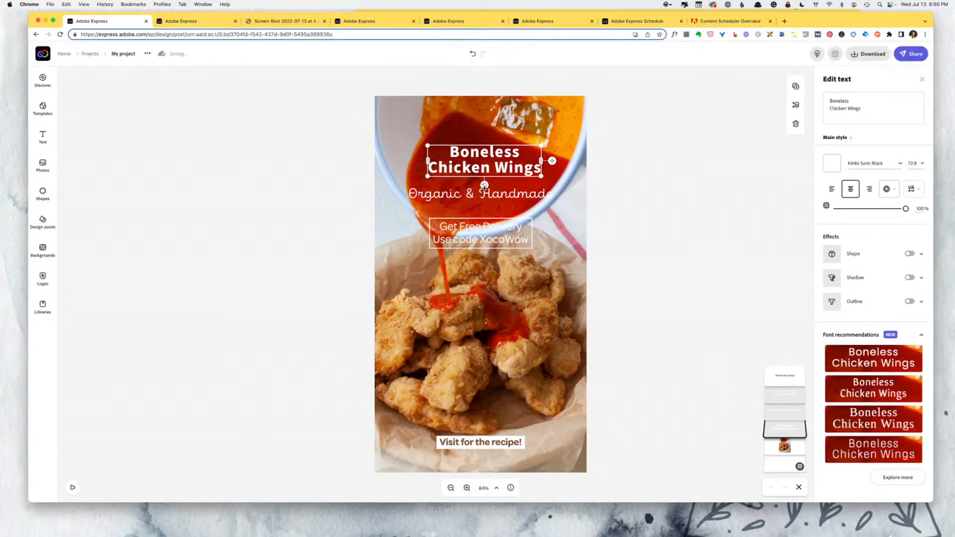
pyautogui.moveTo(488, 152); pyautogui.dragTo(522, 136)
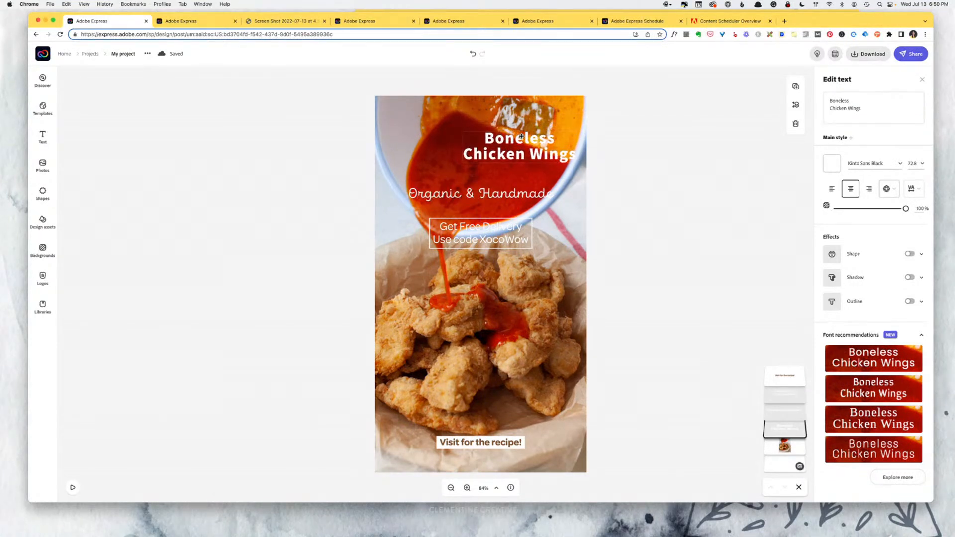
# - Delete the outlined "Get Free Delivery Use code XocoWow" text from the story
pyautogui.click(496, 199)
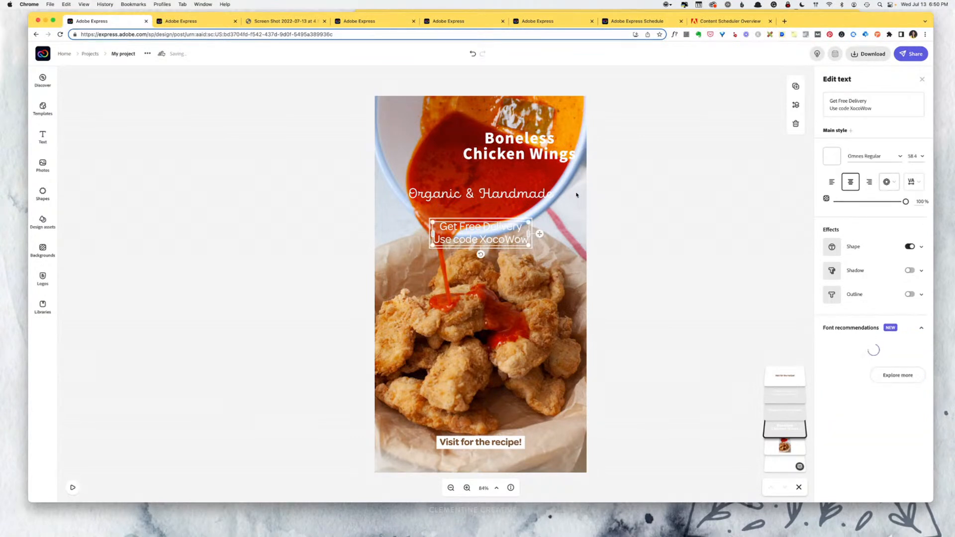
pyautogui.click(494, 233)
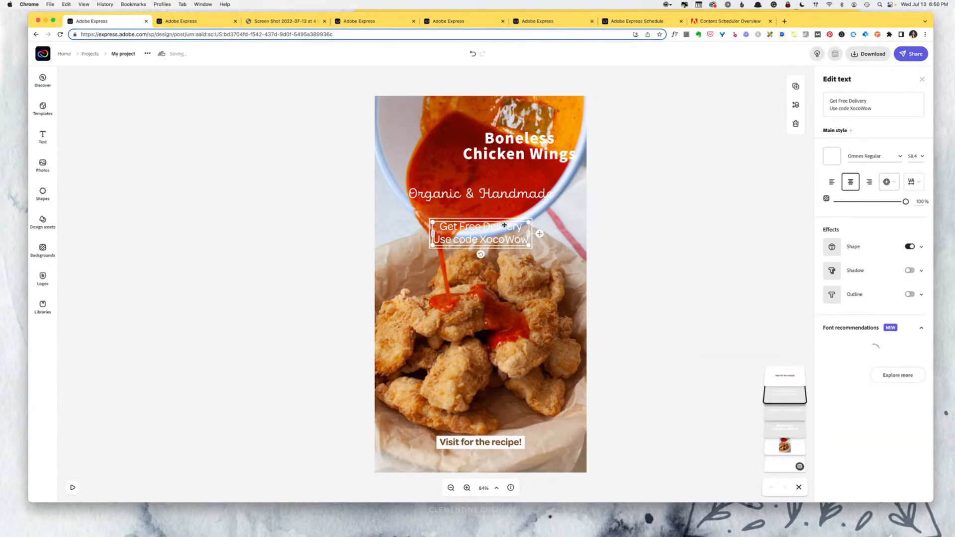
pyautogui.press('BackSpace')
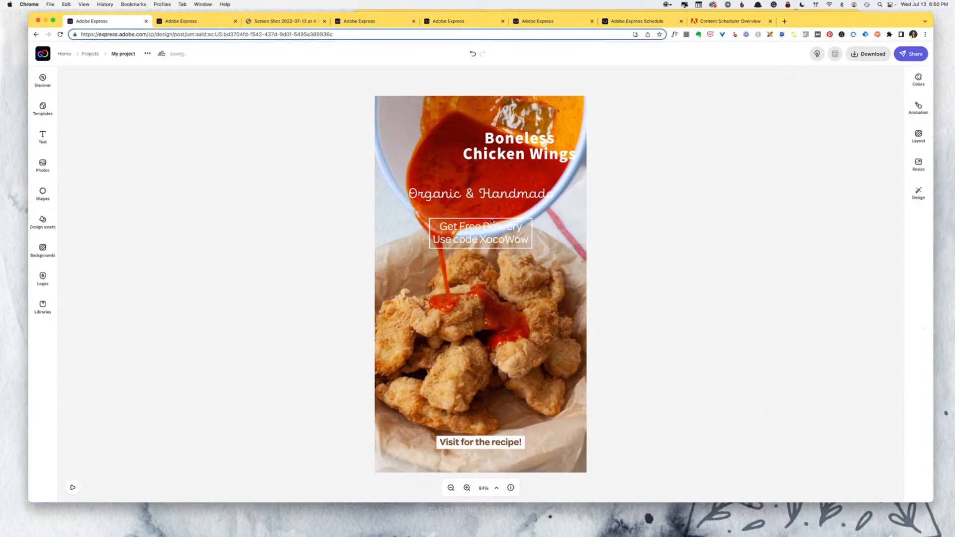
# - Delete the script "Organic & Handmade" text from the story
pyautogui.click(495, 199)
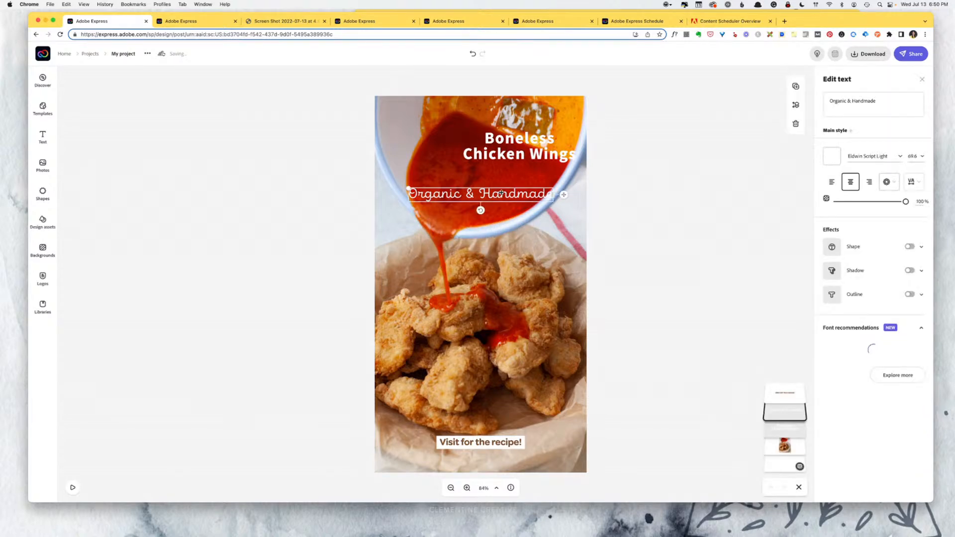
pyautogui.press('BackSpace')
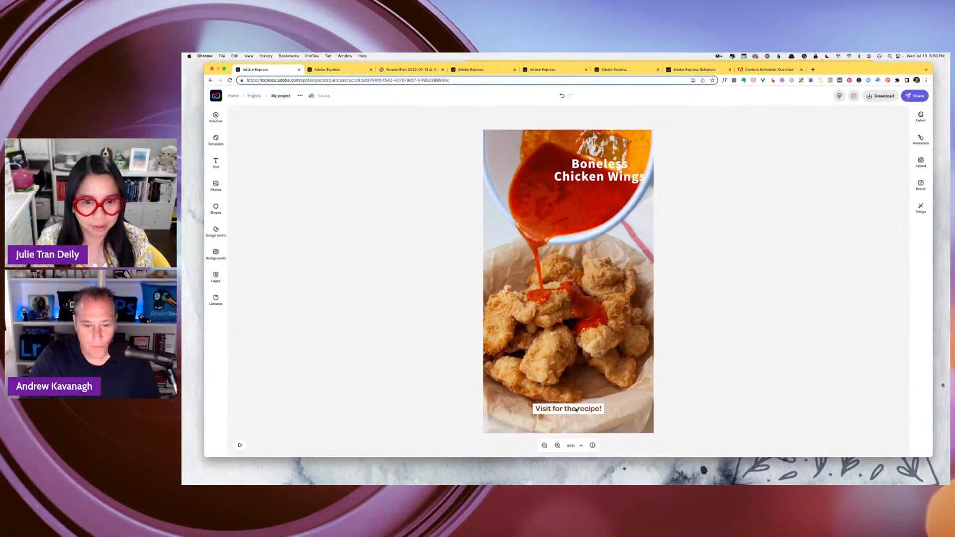
pyautogui.click(494, 443)
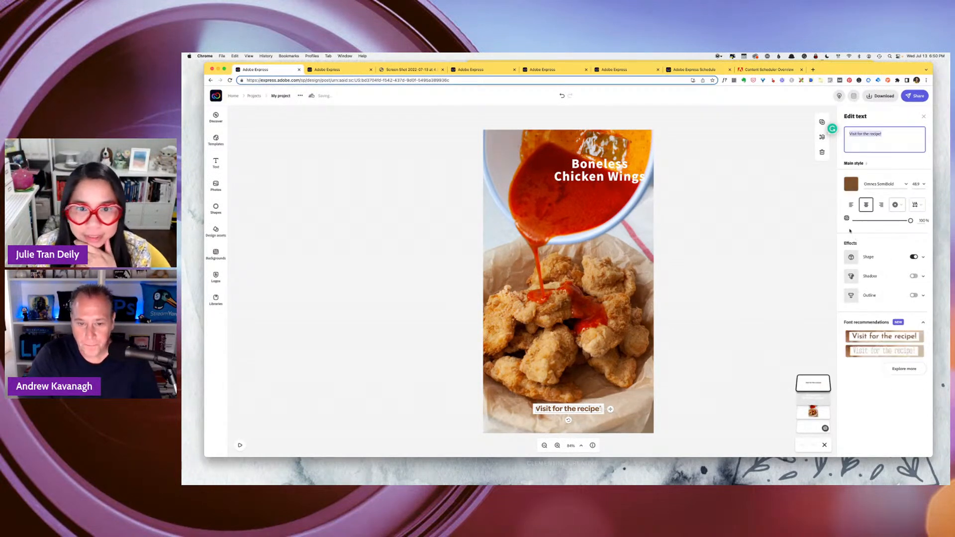
pyautogui.click(851, 184)
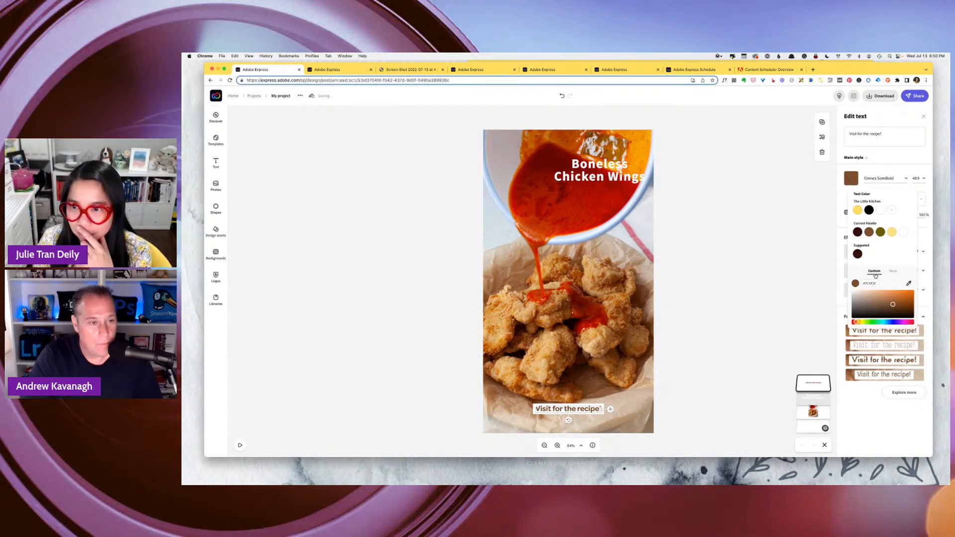
pyautogui.click(910, 284)
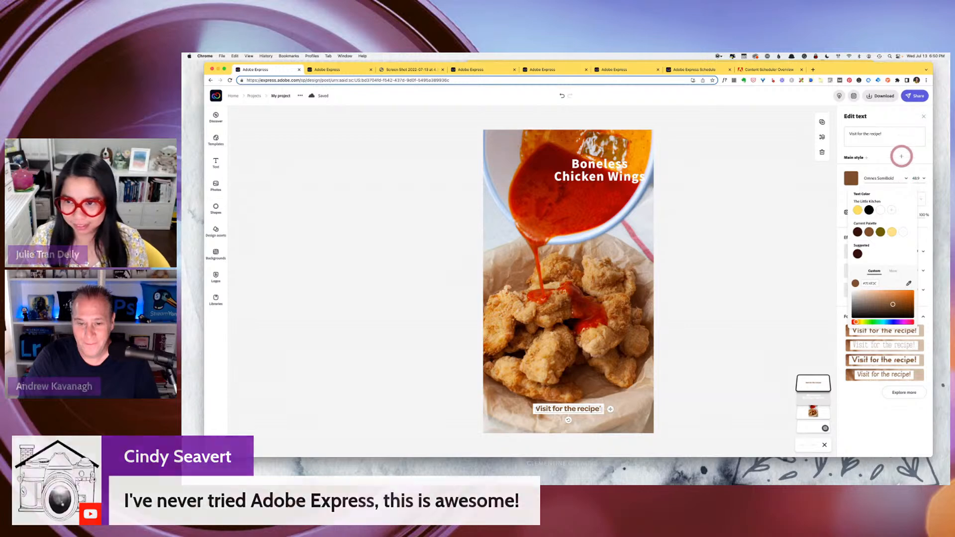
pyautogui.click(901, 156)
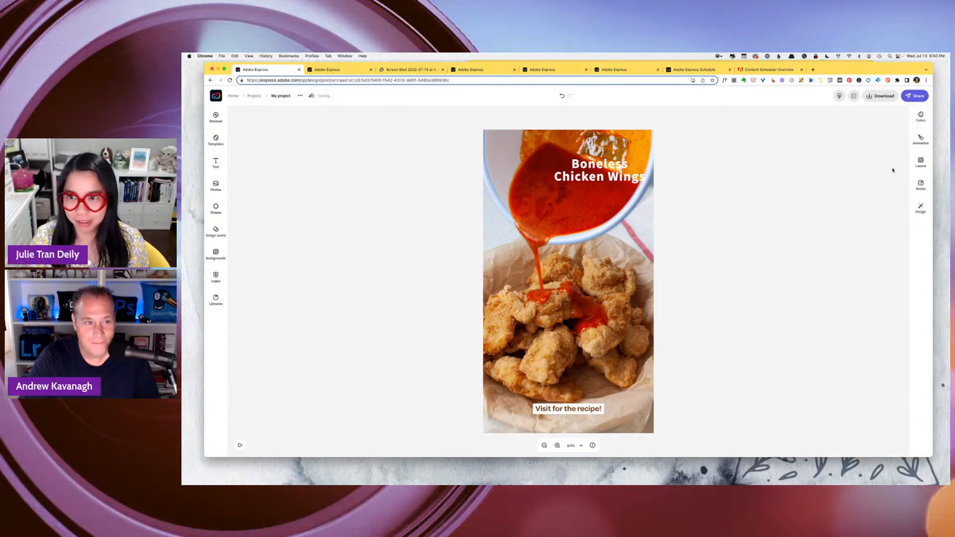
# - Recolor the "Visit for the recipe!" text with a dark red sampled from the hot sauce in the photo
pyautogui.click(549, 408)
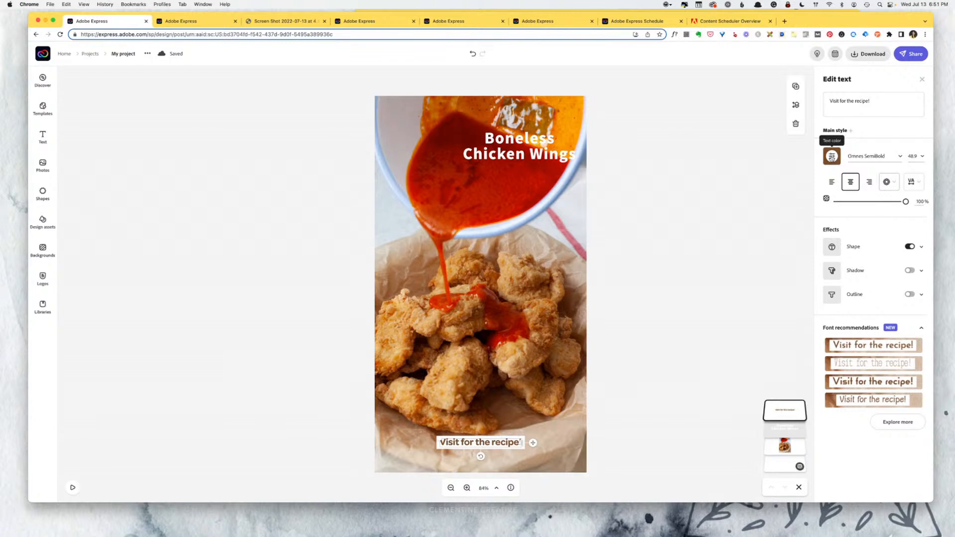
pyautogui.click(831, 157)
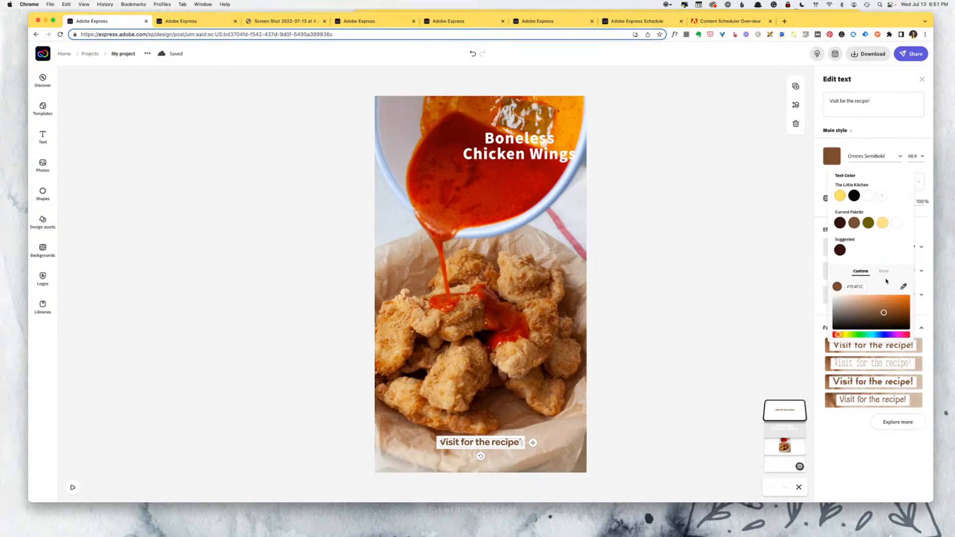
pyautogui.click(437, 204)
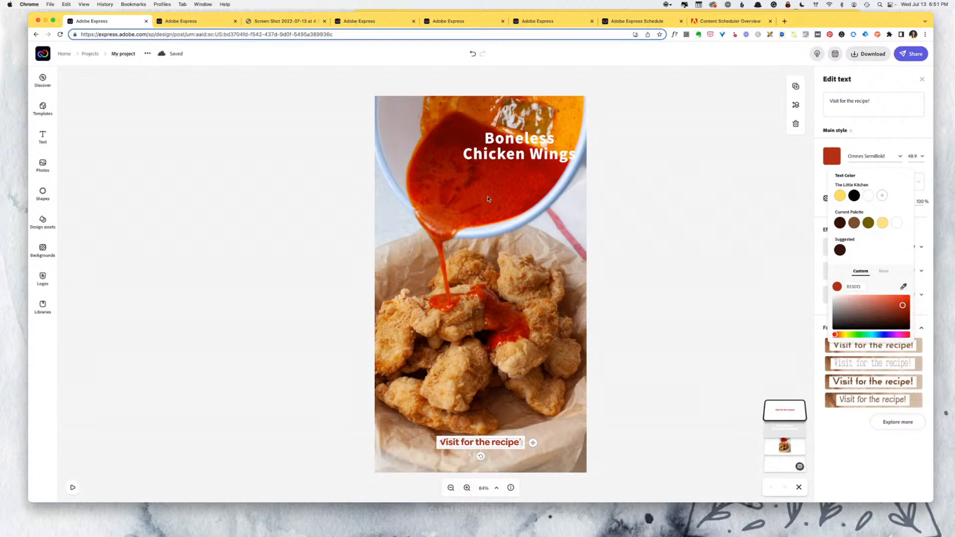
pyautogui.click(904, 289)
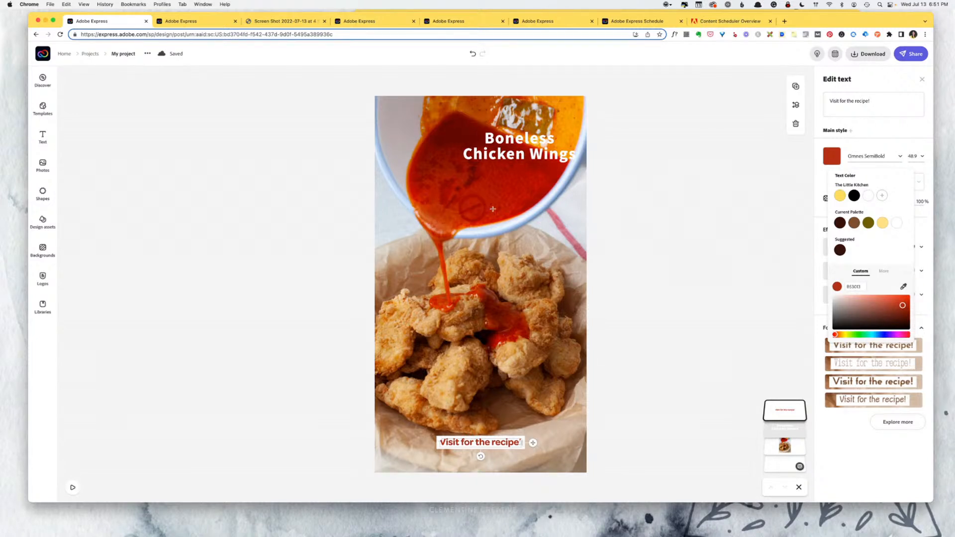
pyautogui.click(528, 205)
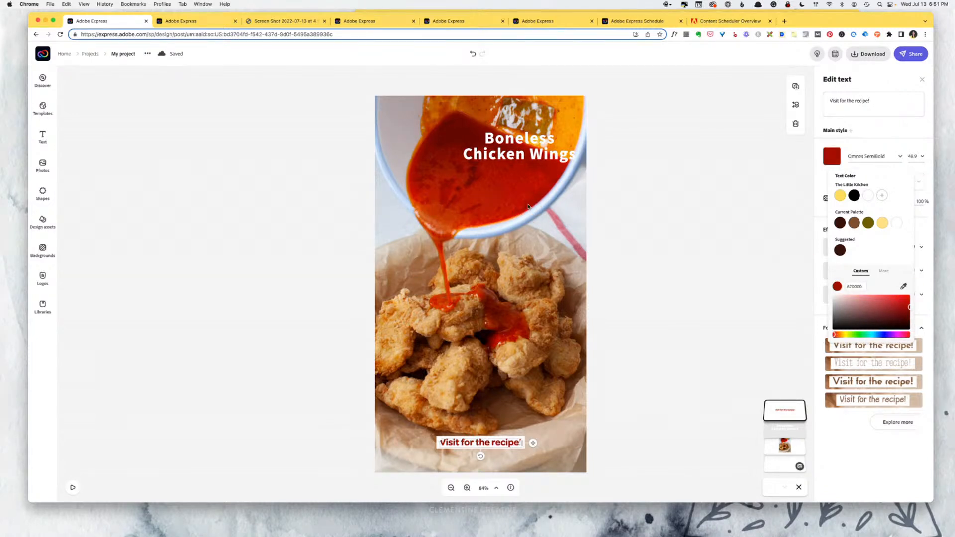
pyautogui.click(769, 220)
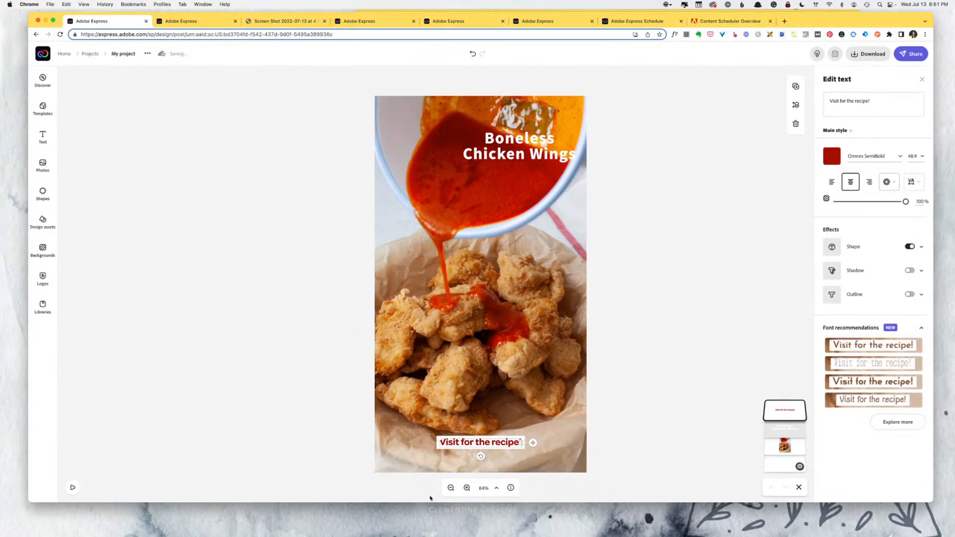
# - Move the "Visit for the recipe!" label slightly lower, keeping it centered horizontally on the story
pyautogui.click(638, 414)
pyautogui.moveTo(491, 442)
pyautogui.mouseDown()
pyautogui.moveTo(518, 443)
pyautogui.moveTo(479, 443)
pyautogui.moveTo(487, 445)
pyautogui.mouseUp()
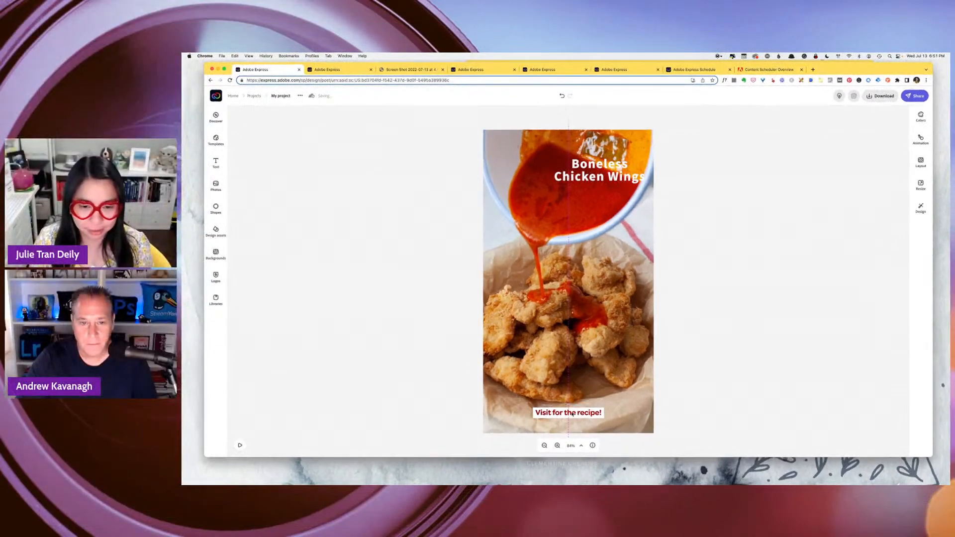
pyautogui.moveTo(572, 412)
pyautogui.mouseDown()
pyautogui.moveTo(550, 405)
pyautogui.moveTo(580, 371)
pyautogui.moveTo(606, 374)
pyautogui.moveTo(570, 409)
pyautogui.moveTo(569, 267)
pyautogui.moveTo(569, 412)
pyautogui.mouseUp()
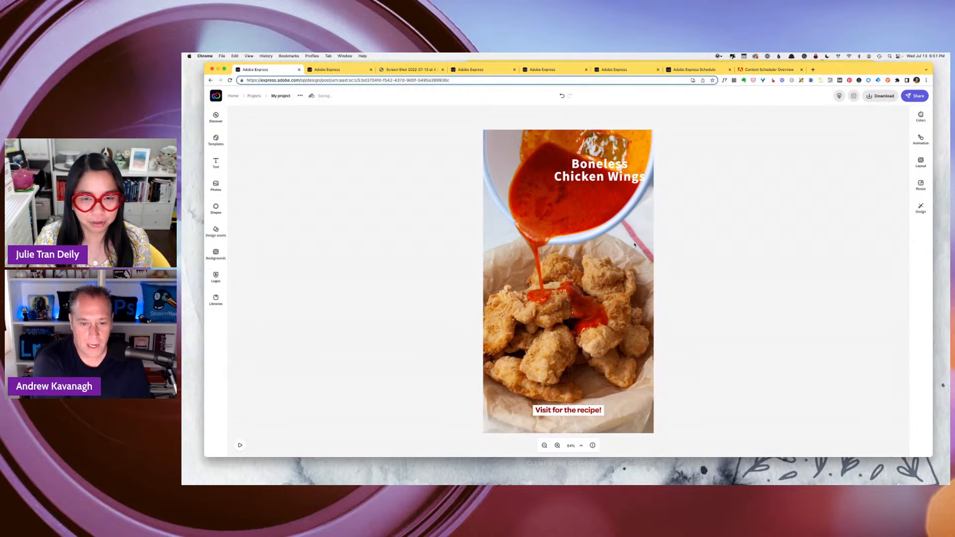
# - Shrink the "Boneless Chicken Wings" headline to size 54.7 near the bowl's lower rim and turn on its shape background
pyautogui.moveTo(637, 184); pyautogui.dragTo(606, 233)
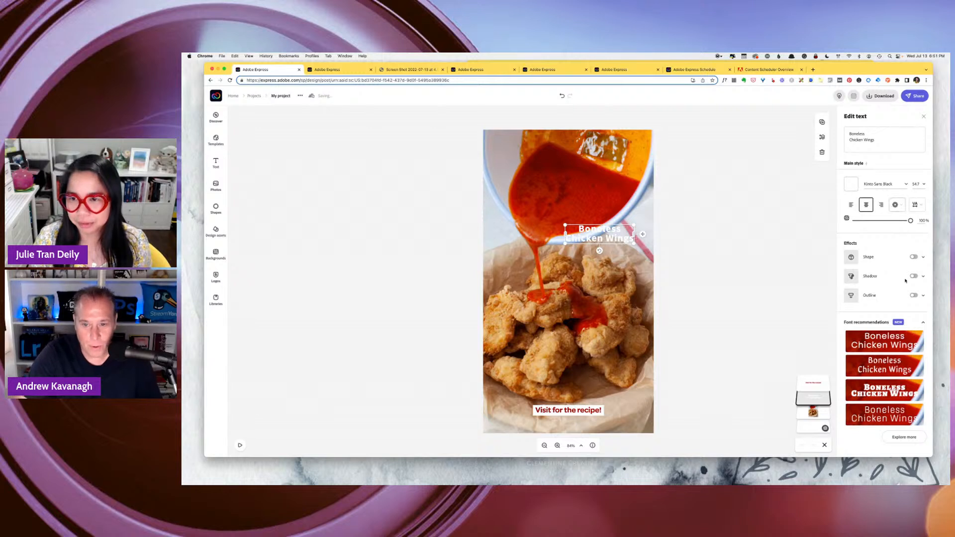
pyautogui.click(914, 257)
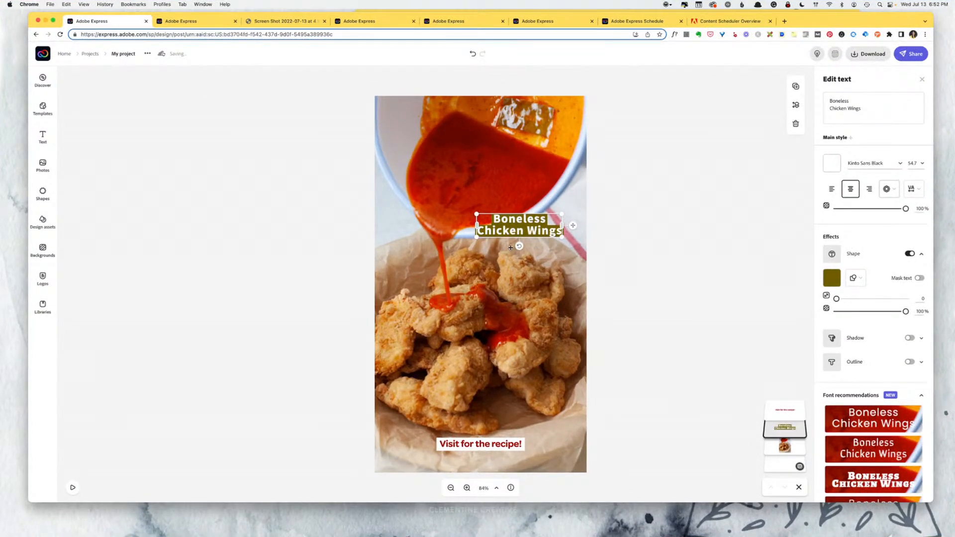
# - Try the mask text option on the headline's shape and nudge the headline to compare, then turn masking off
pyautogui.scroll(-2, 822, 416)
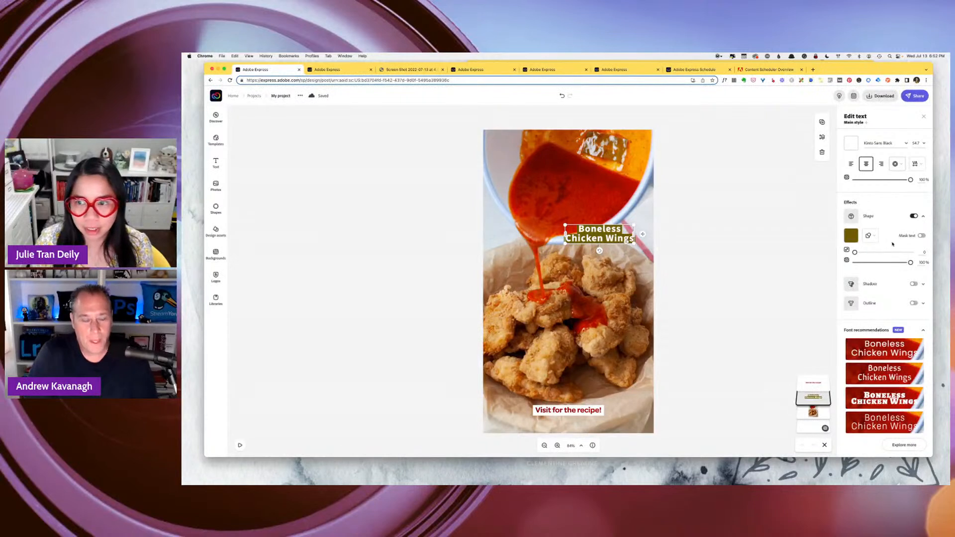
pyautogui.click(920, 236)
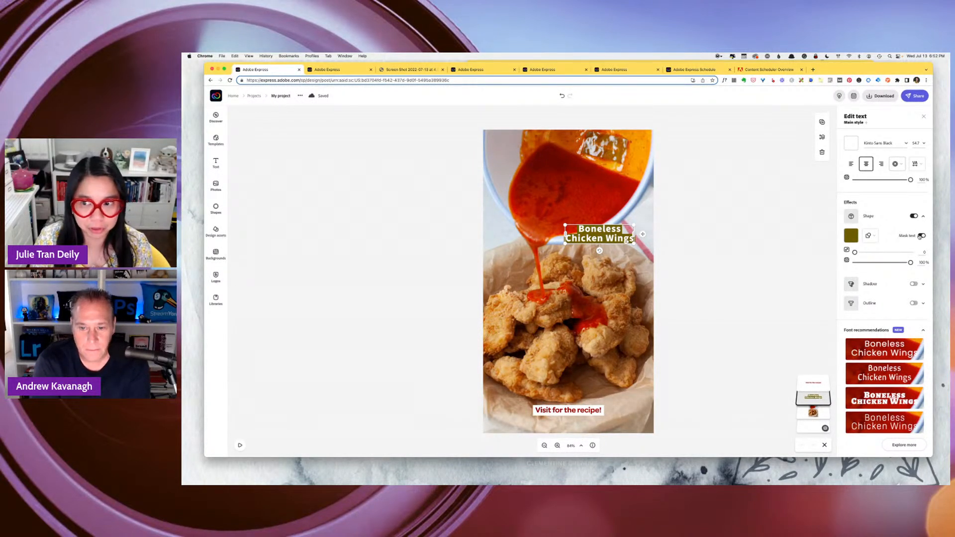
pyautogui.moveTo(612, 228)
pyautogui.mouseDown()
pyautogui.moveTo(589, 239)
pyautogui.moveTo(606, 215)
pyautogui.moveTo(625, 222)
pyautogui.moveTo(619, 228)
pyautogui.mouseUp()
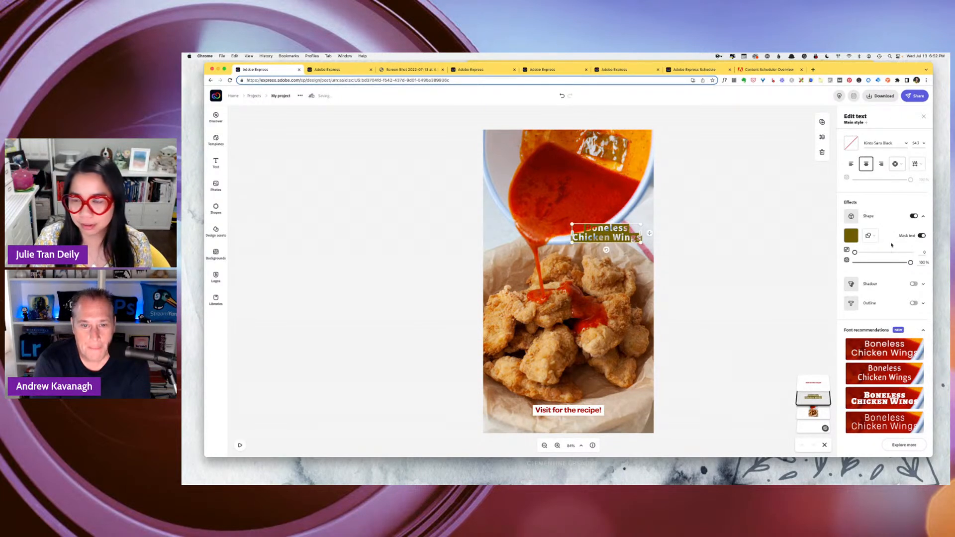
pyautogui.click(921, 235)
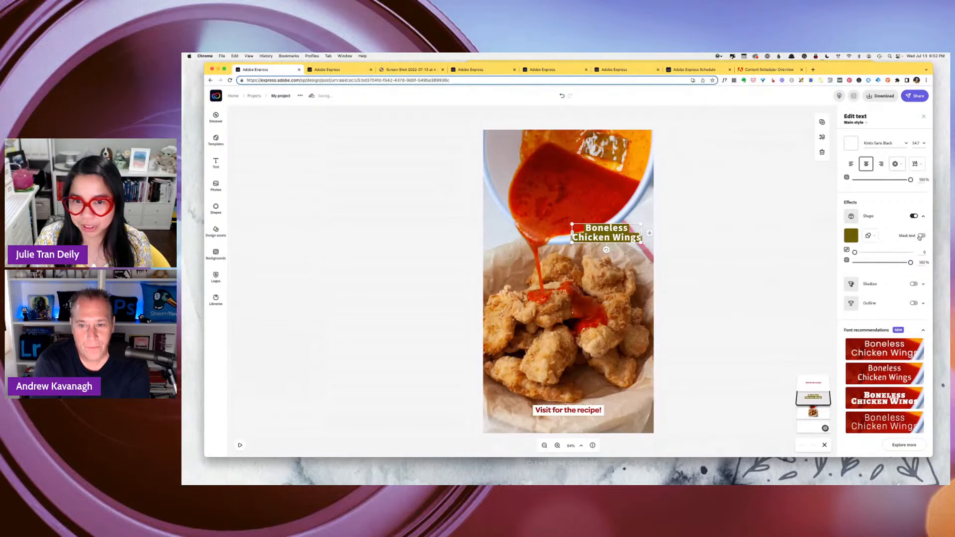
pyautogui.click(922, 236)
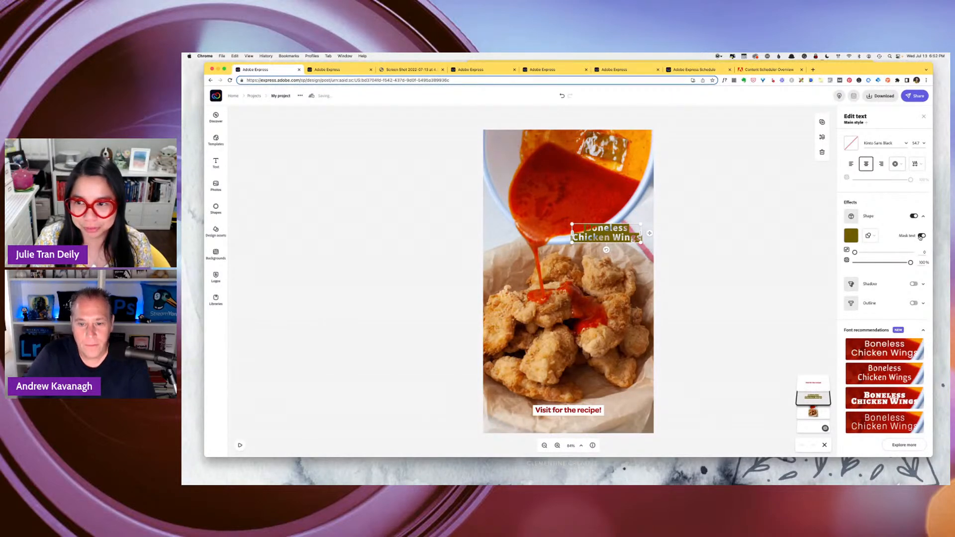
pyautogui.click(921, 236)
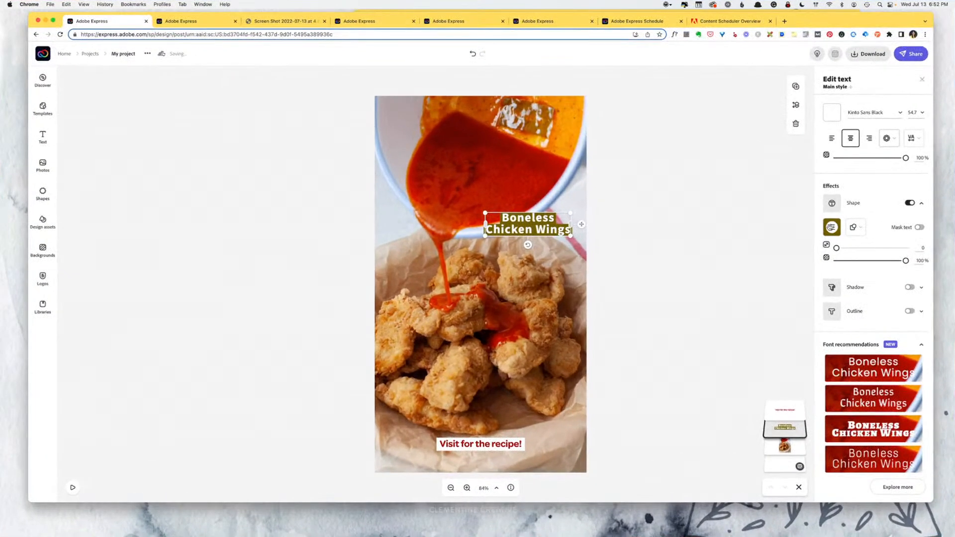
# - Change the headline's shape color to the dark brown from the current palette
pyautogui.click(831, 227)
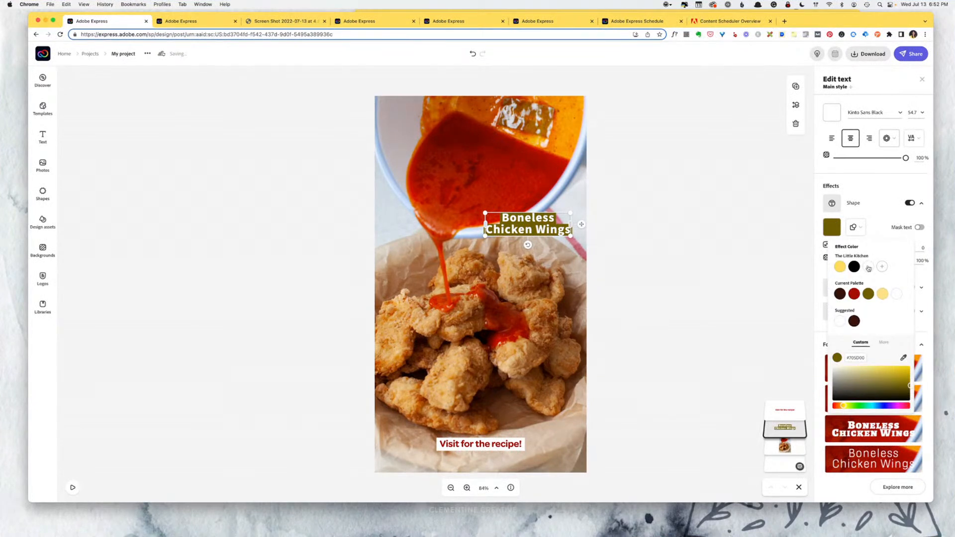
pyautogui.click(839, 294)
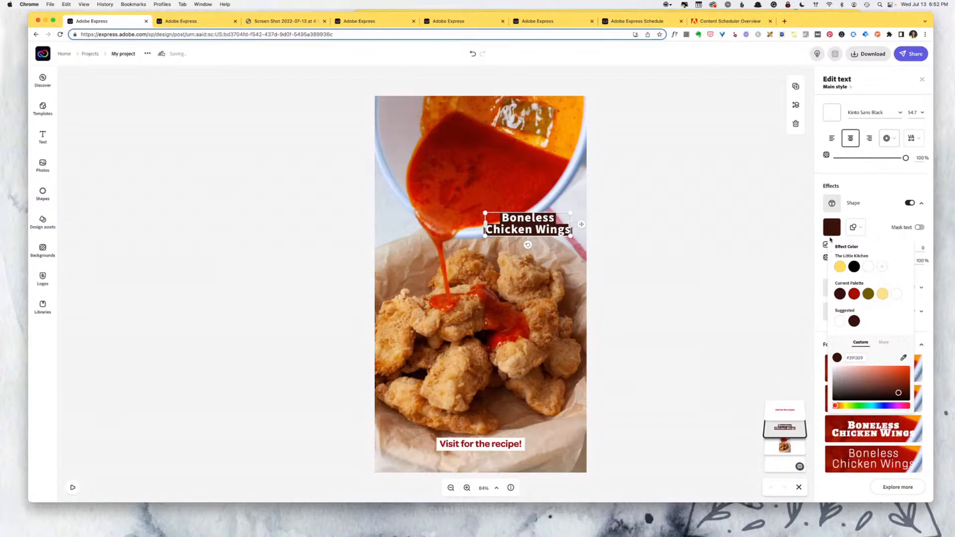
pyautogui.click(884, 217)
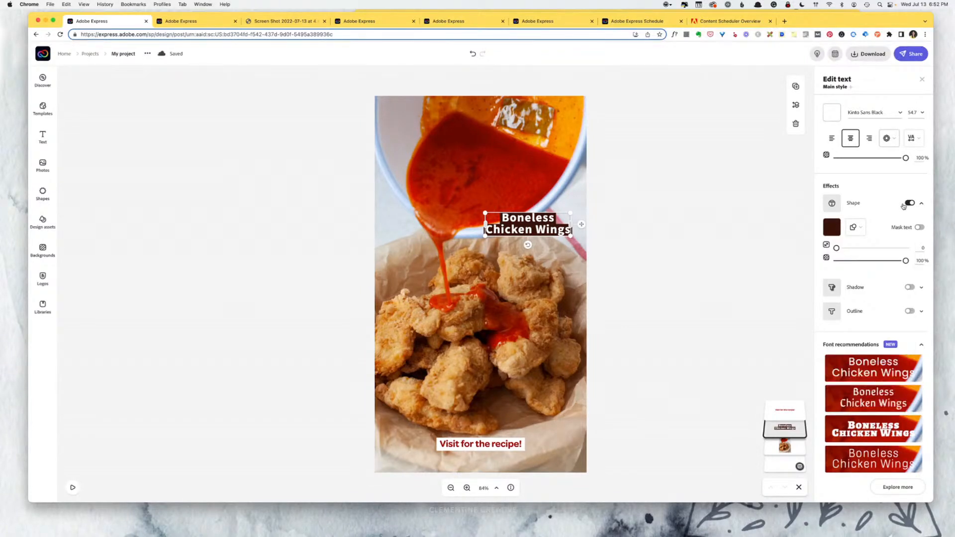
# - Compare the per-line and solid rectangle shapes behind the headline, and keep the solid rectangle
pyautogui.click(920, 204)
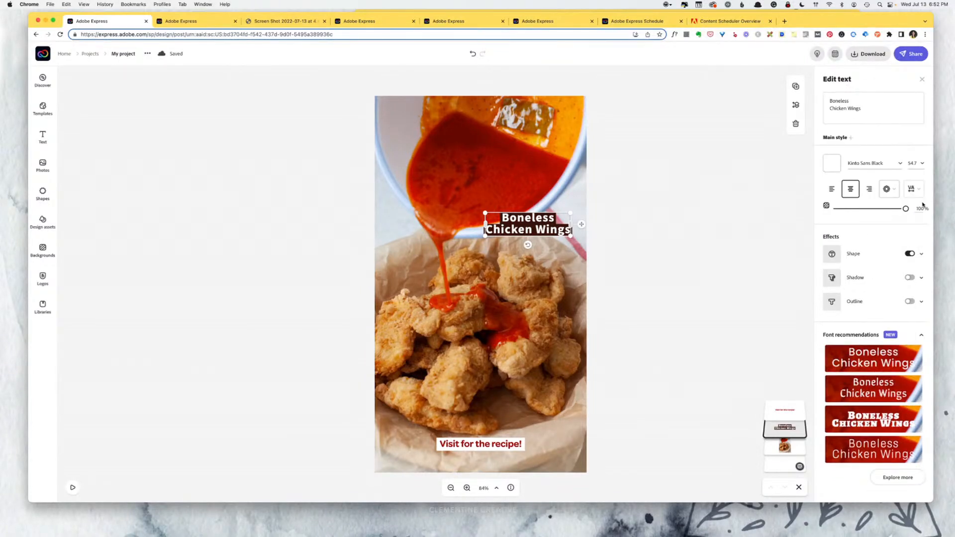
pyautogui.click(922, 254)
pyautogui.scroll(-2, 866, 234)
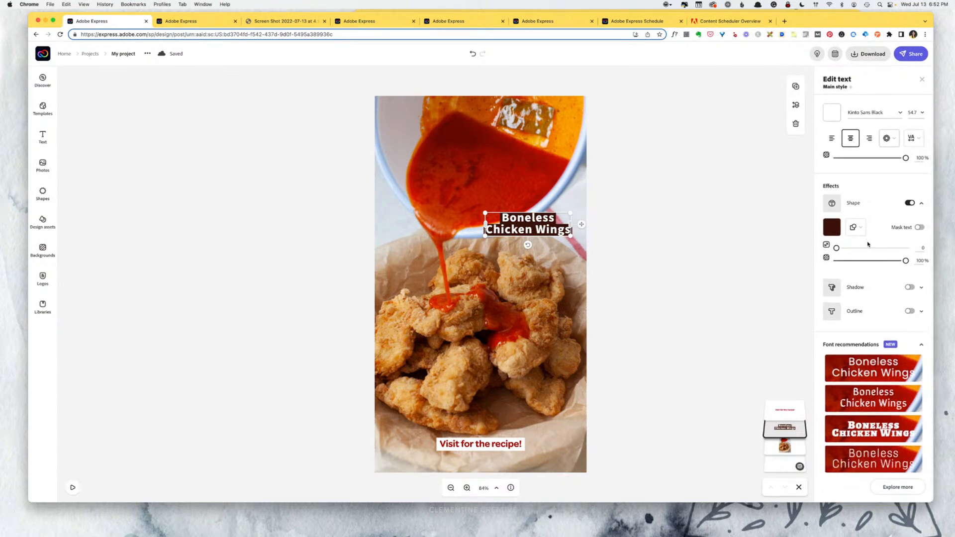
pyautogui.click(854, 229)
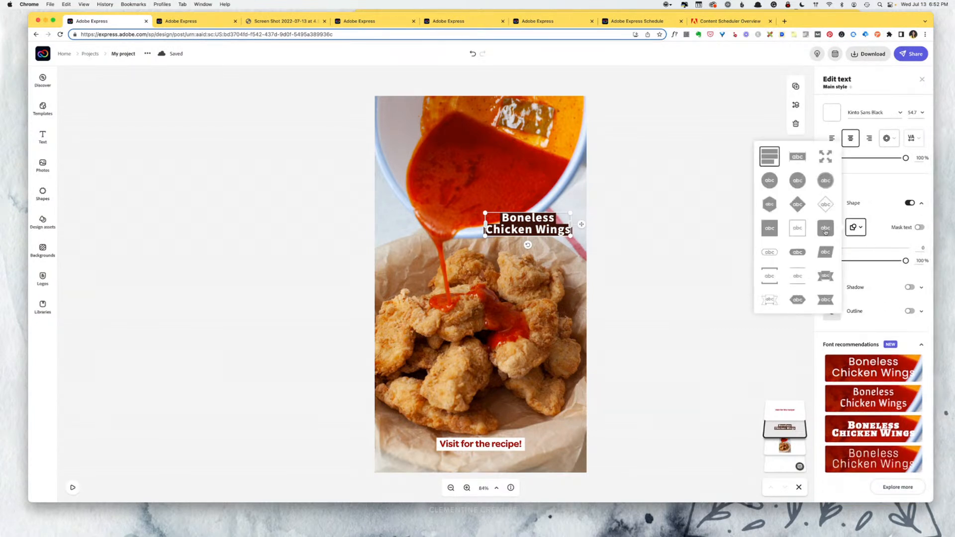
pyautogui.click(771, 229)
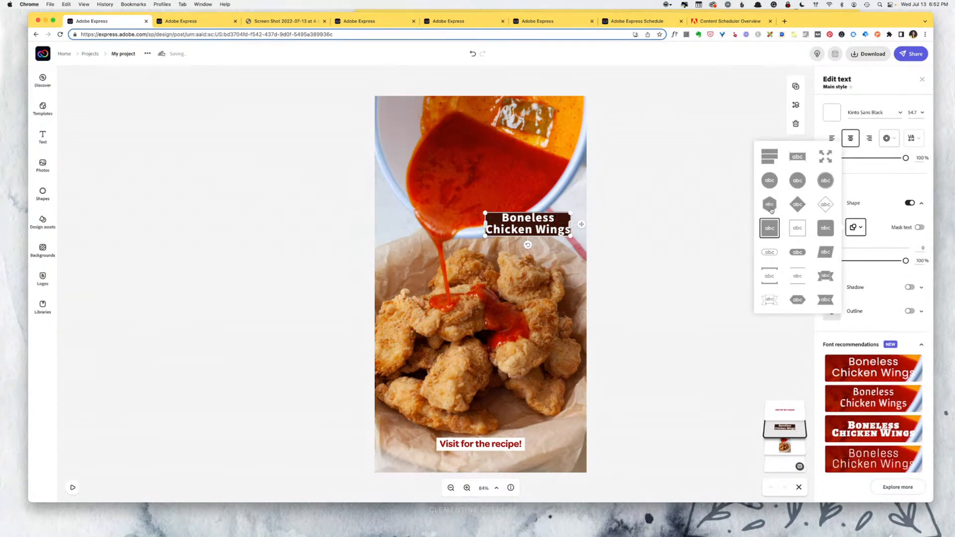
pyautogui.click(771, 156)
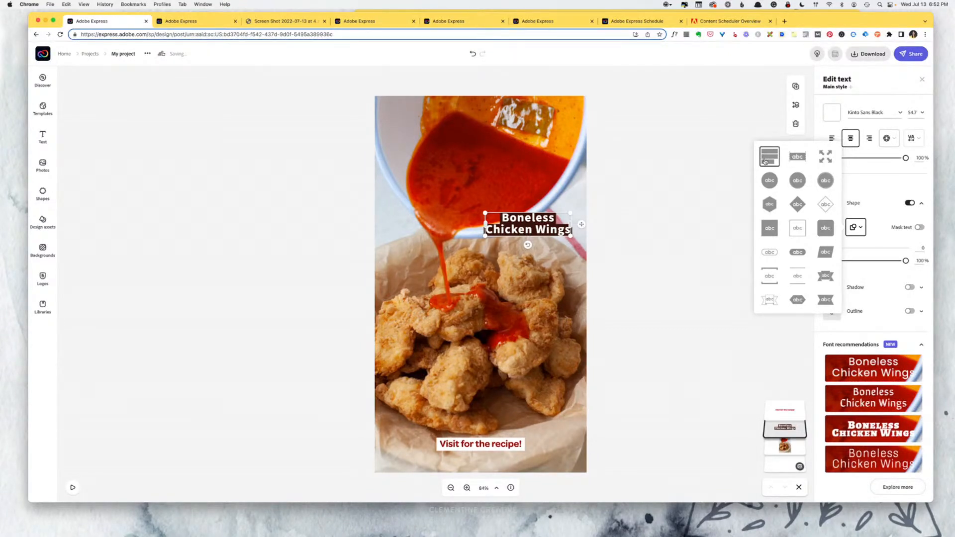
pyautogui.click(771, 230)
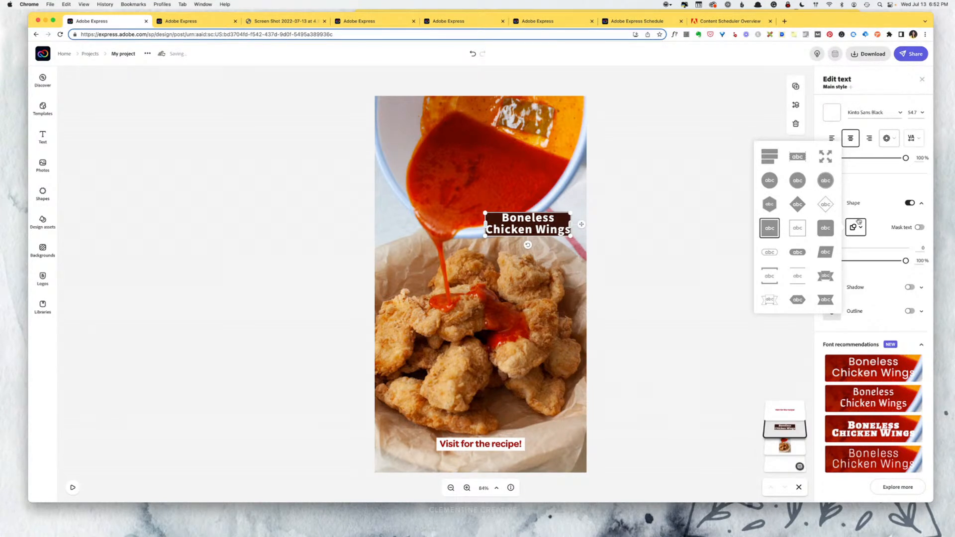
pyautogui.click(887, 209)
# - Lower the headline shape's opacity to 48% and move the headline up over the sauce in the story's upper-right area
pyautogui.moveTo(904, 263); pyautogui.dragTo(869, 271)
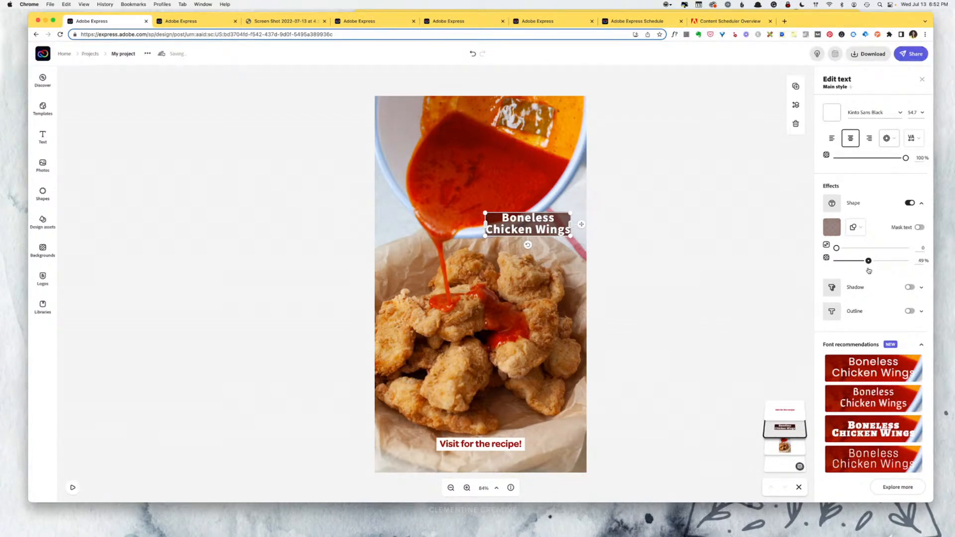
pyautogui.moveTo(529, 212); pyautogui.dragTo(528, 131)
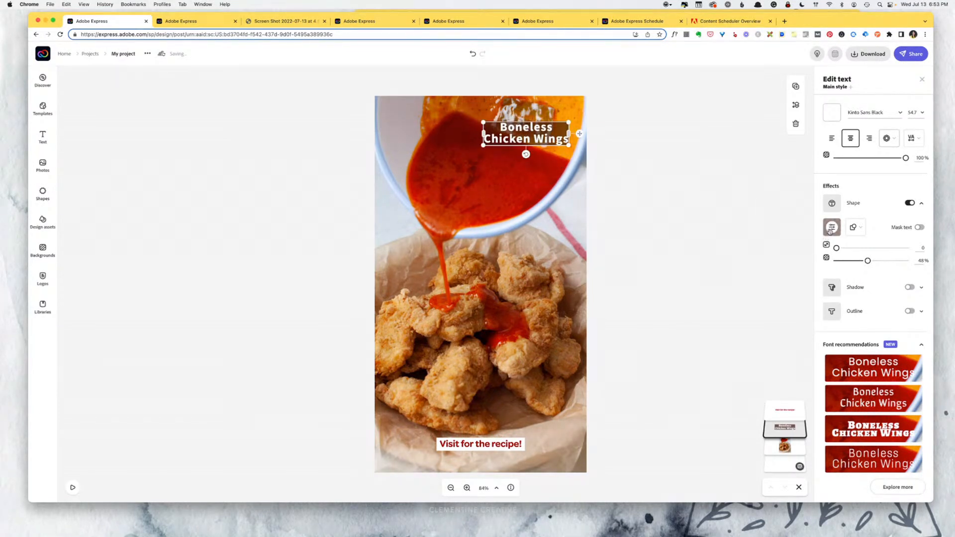
# - Set the headline shape's opacity to 100% and enlarge the headline to size 70.4
pyautogui.click(831, 229)
pyautogui.click(885, 227)
pyautogui.moveTo(868, 261); pyautogui.dragTo(917, 262)
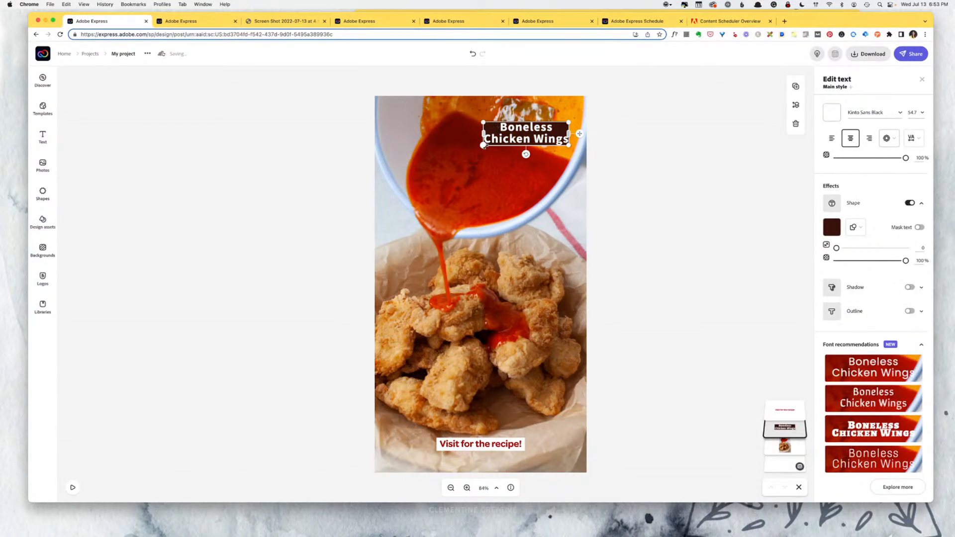
pyautogui.moveTo(485, 145); pyautogui.dragTo(510, 141)
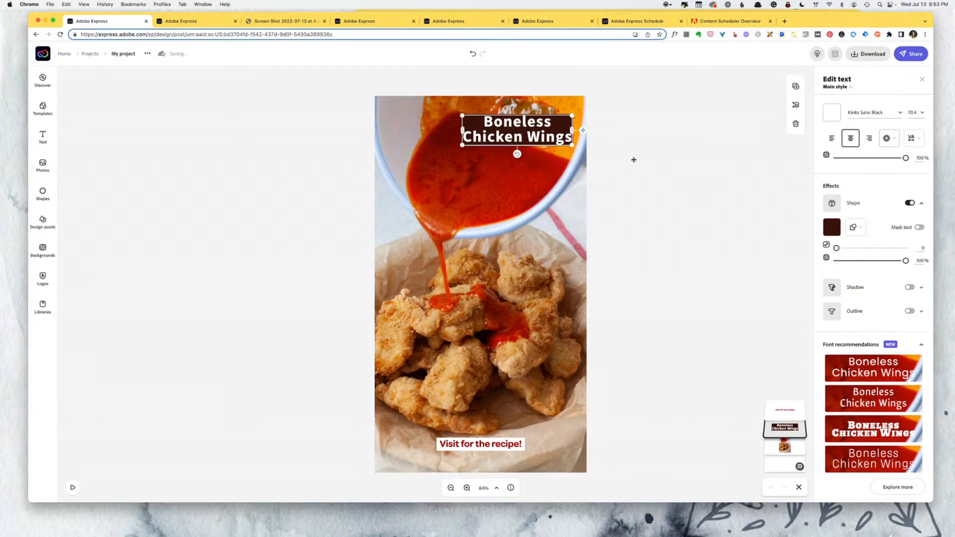
pyautogui.click(638, 160)
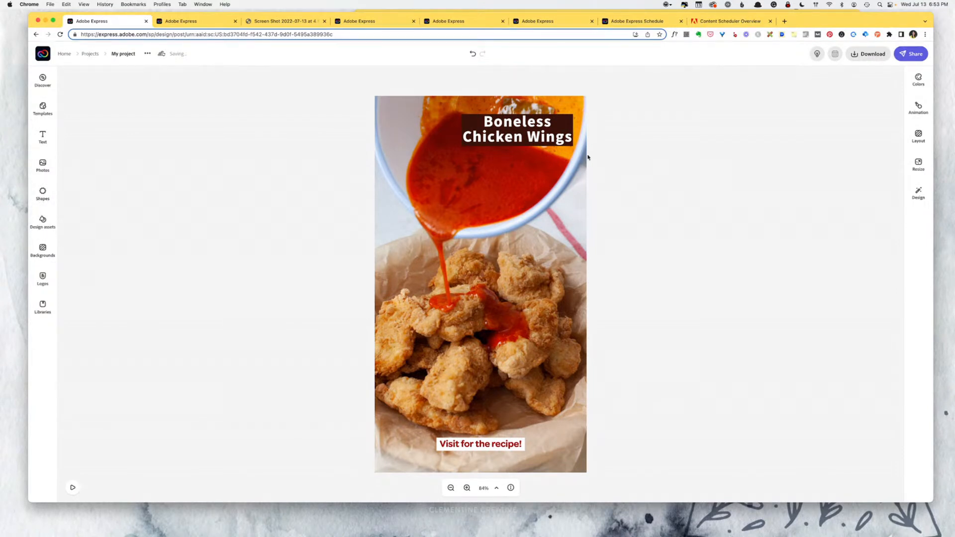
pyautogui.click(530, 136)
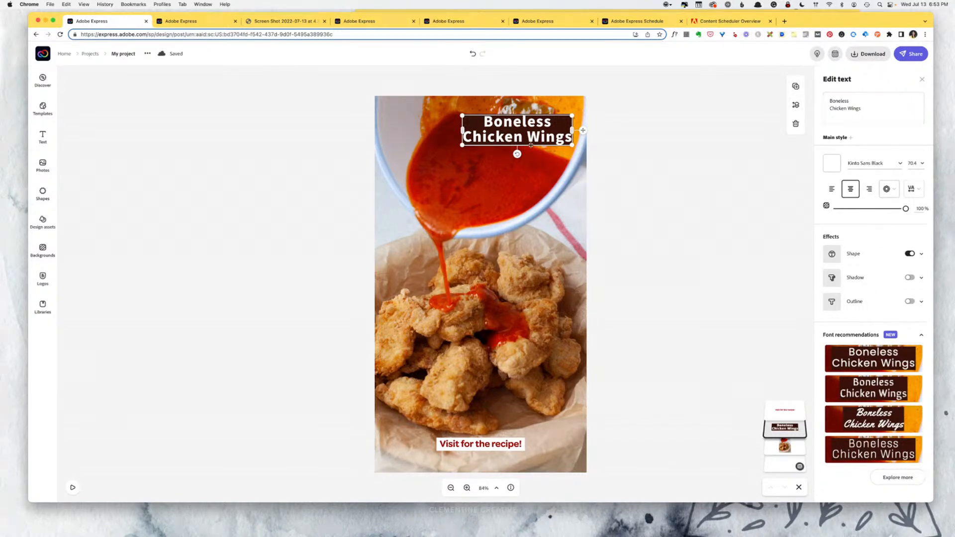
pyautogui.click(617, 156)
pyautogui.click(542, 127)
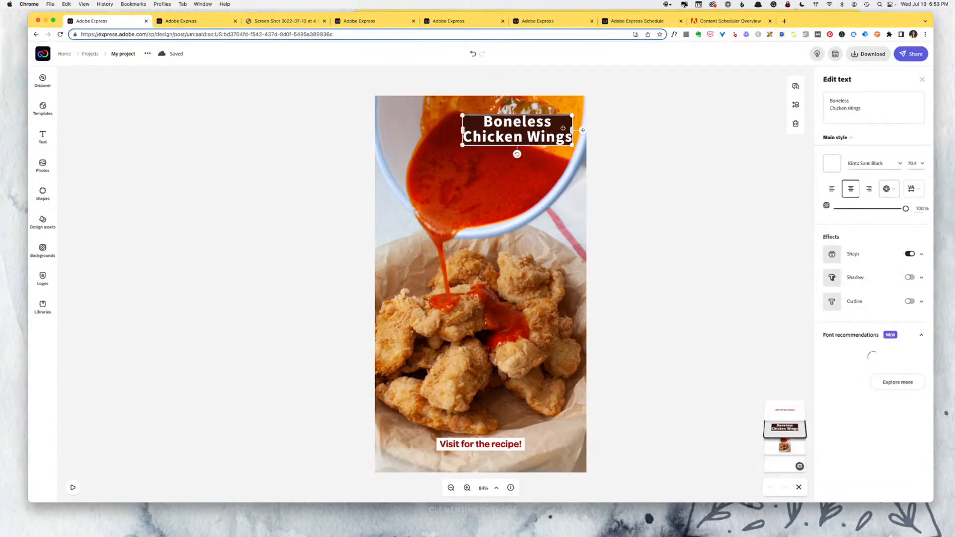
pyautogui.click(600, 144)
# - Compare the Color shuffle, Typewriter and Fade text animations and the Pan photo animation, and apply the Slide text animation to the story
pyautogui.click(919, 110)
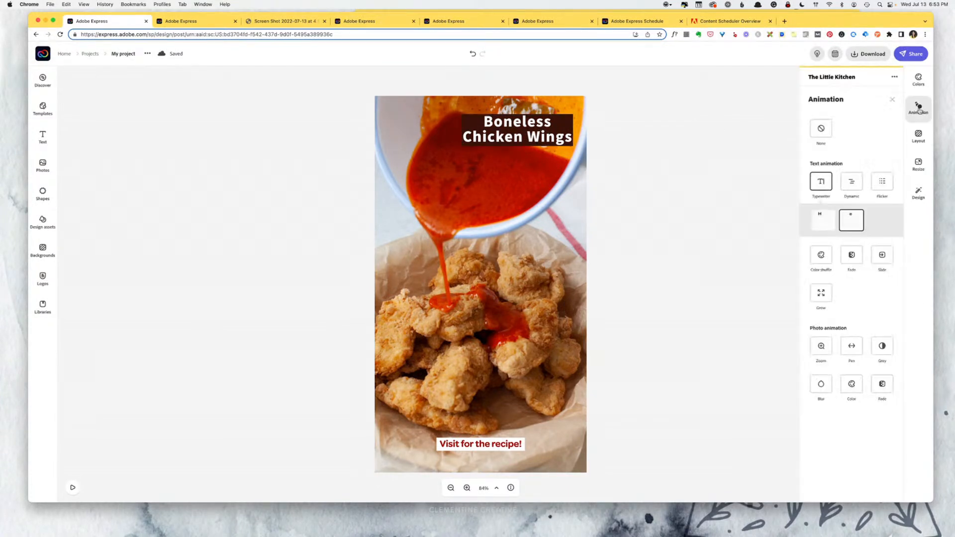
pyautogui.click(647, 141)
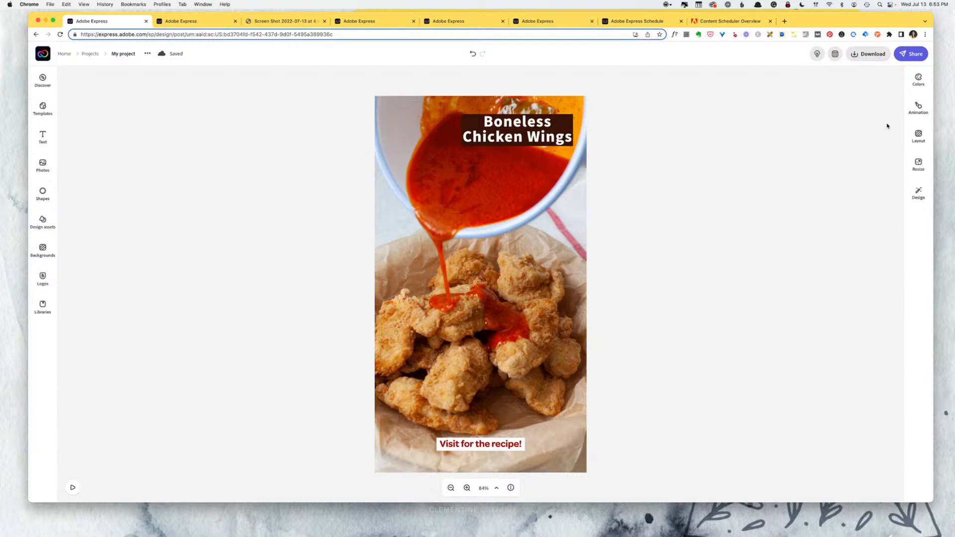
pyautogui.click(919, 108)
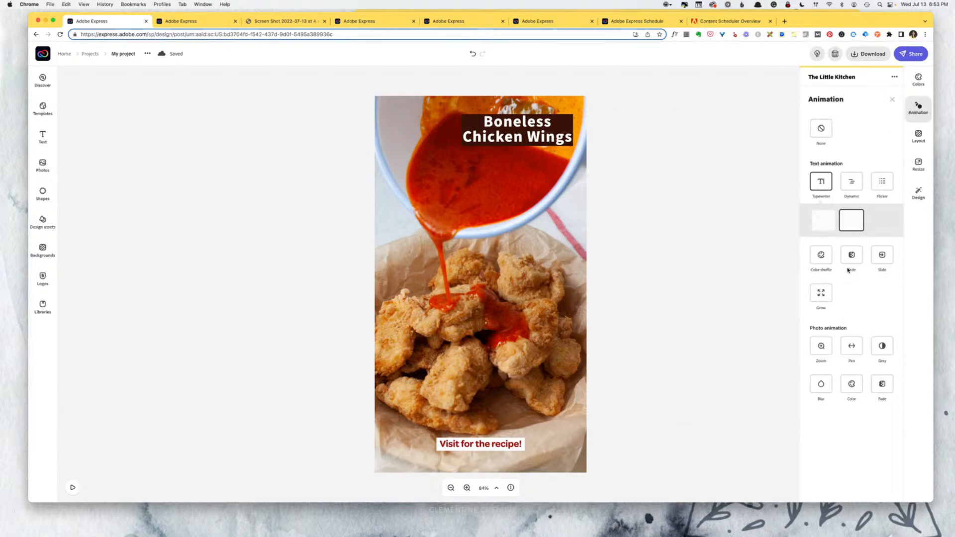
pyautogui.click(824, 256)
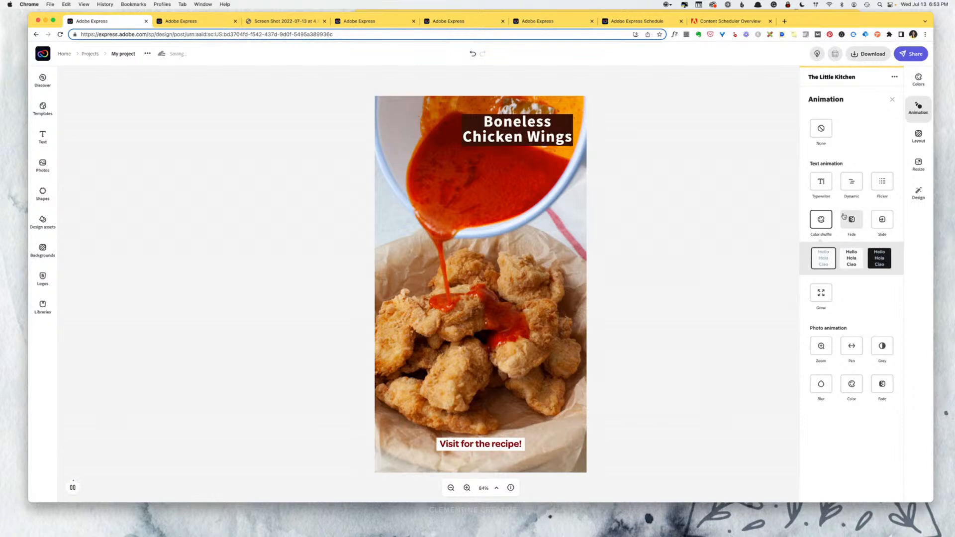
pyautogui.click(824, 183)
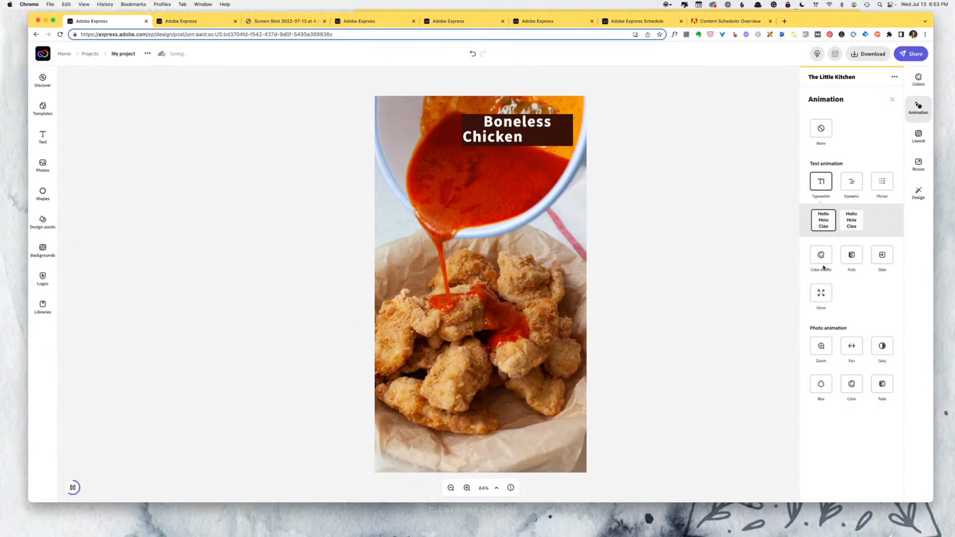
pyautogui.click(849, 348)
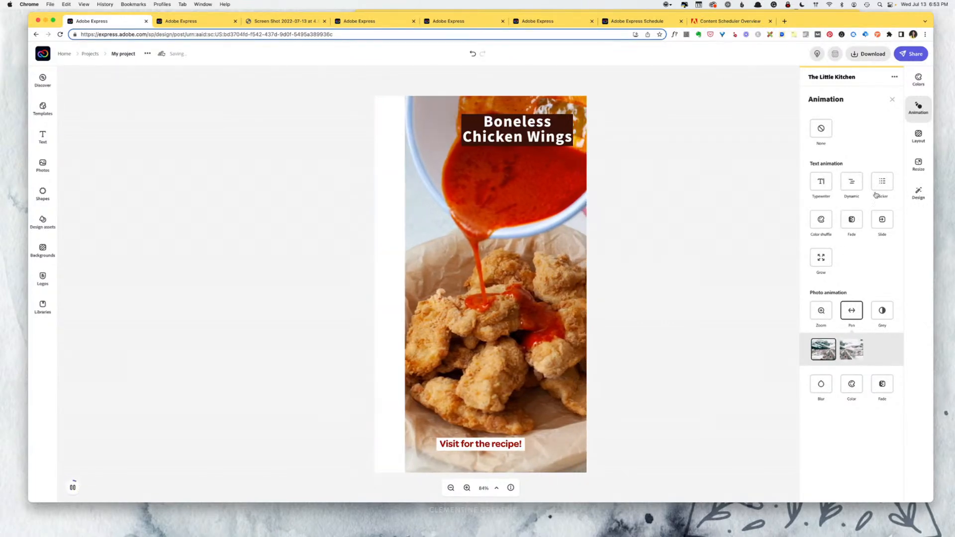
pyautogui.click(857, 217)
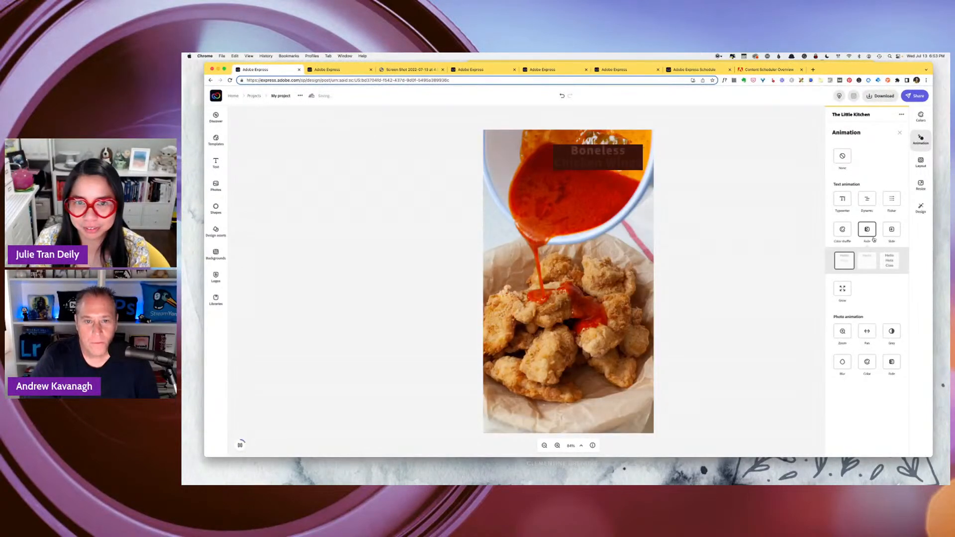
pyautogui.click(891, 230)
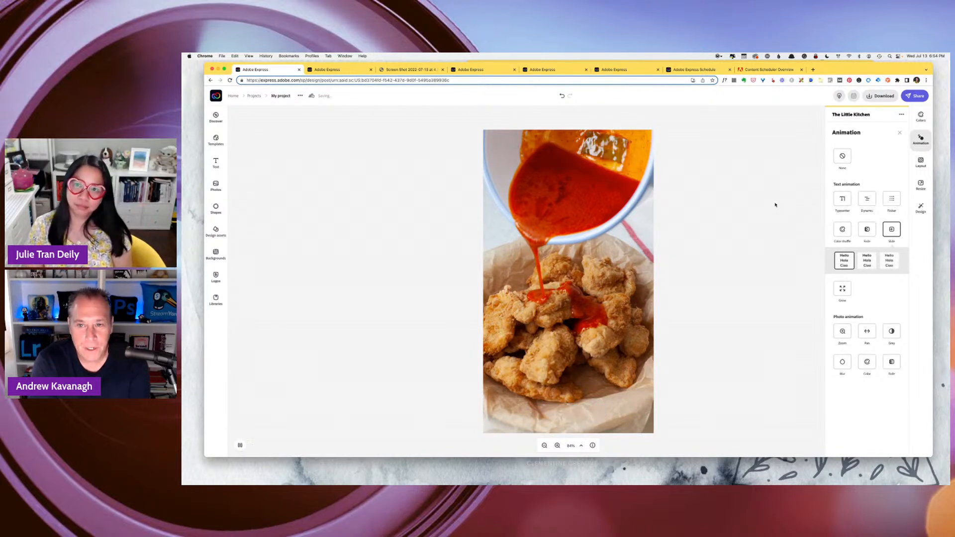
# - Examine the story's download formats, switching between JPG and MP4 Video (720p), without starting a download
pyautogui.click(894, 98)
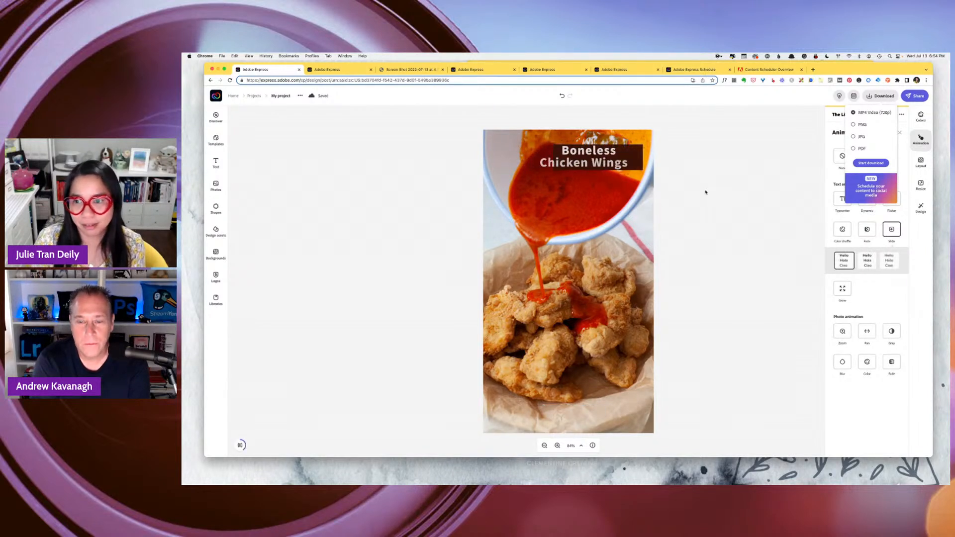
pyautogui.click(829, 173)
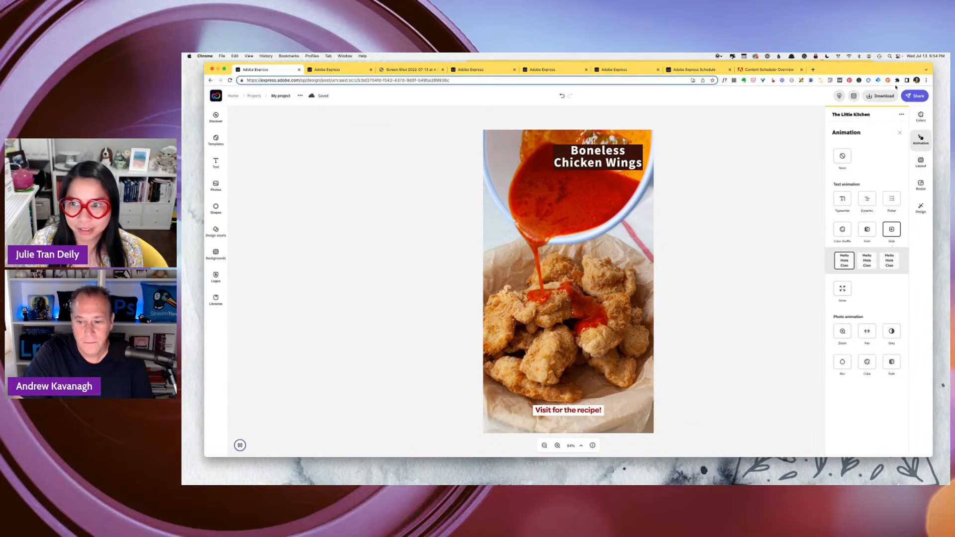
pyautogui.click(880, 95)
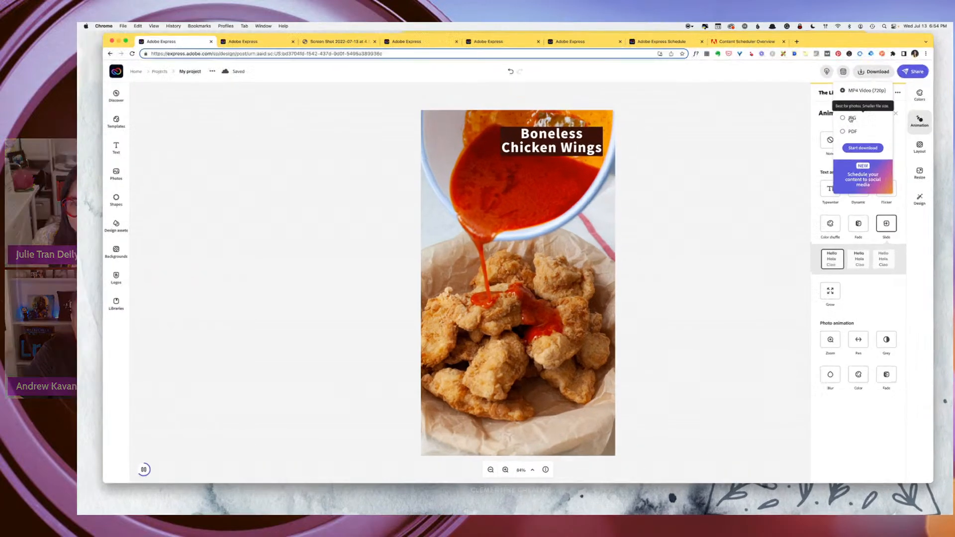
pyautogui.click(852, 120)
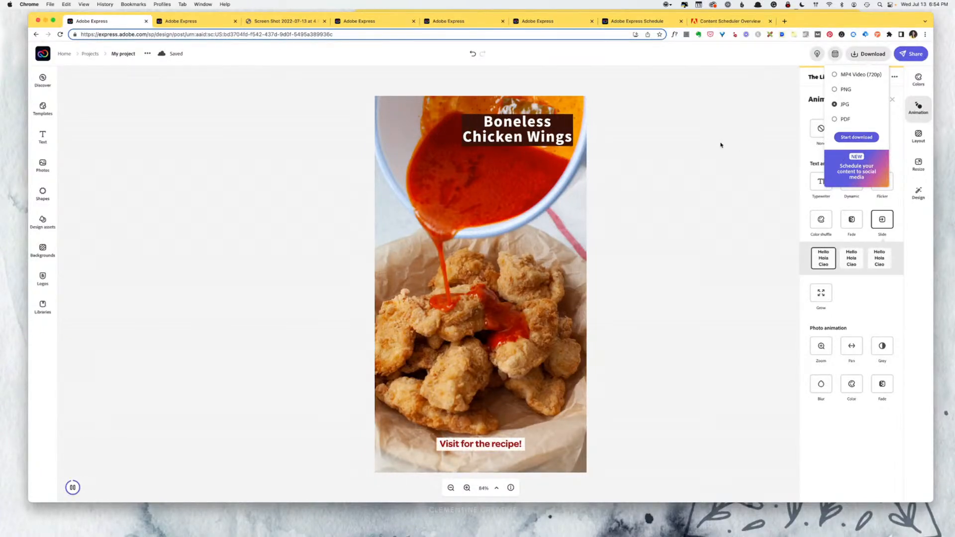
pyautogui.click(861, 77)
pyautogui.click(749, 163)
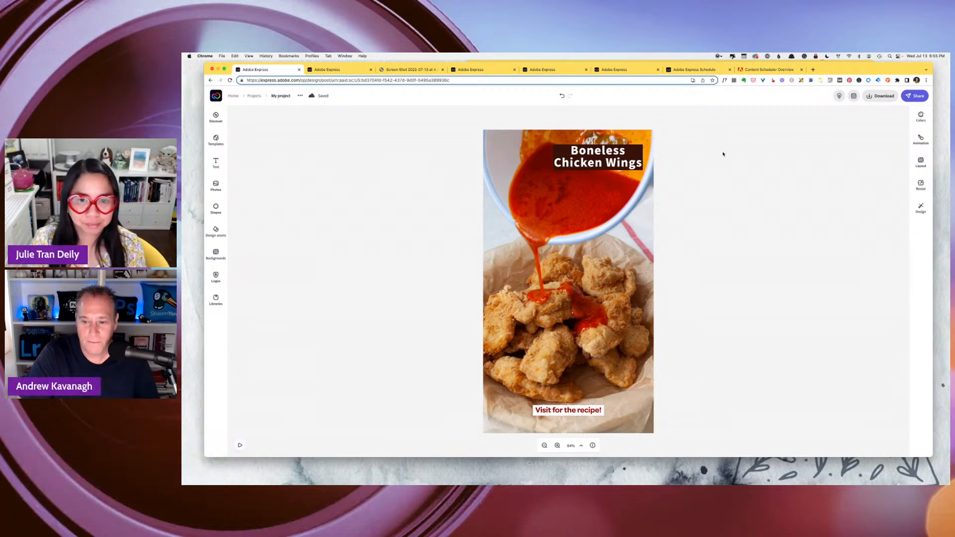
# - Try contrast 12, brightness 6 and a slight saturation increase on the chicken wings photo, and reset its enhancements
pyautogui.click(622, 232)
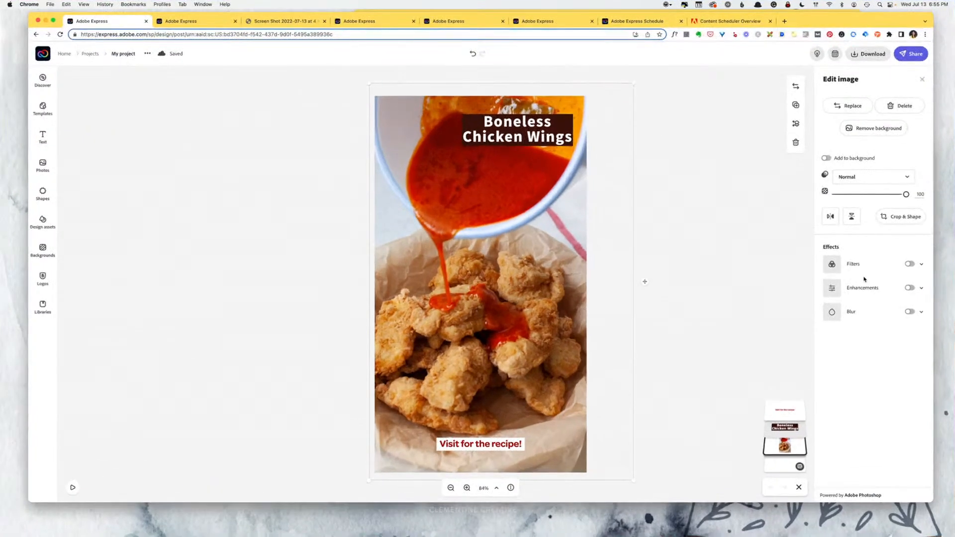
pyautogui.click(909, 288)
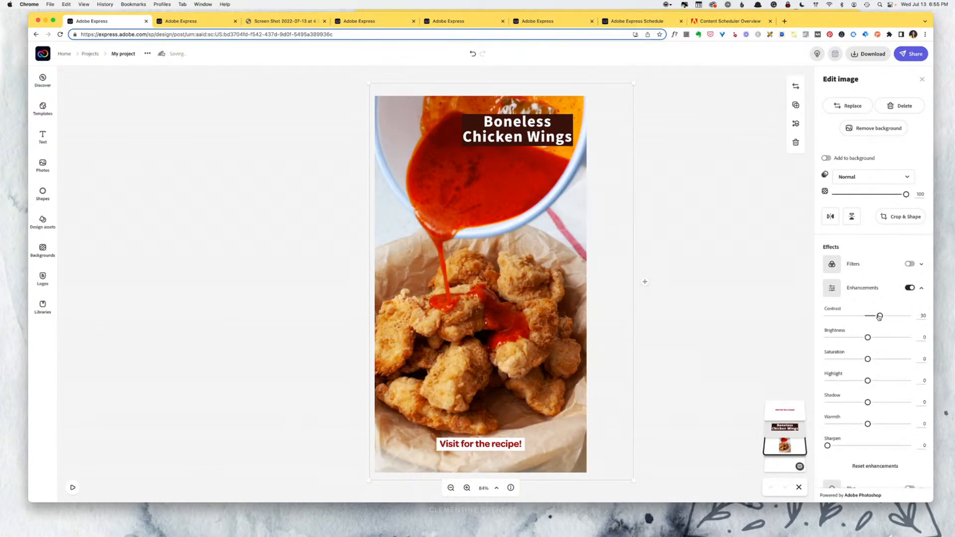
pyautogui.moveTo(879, 317); pyautogui.dragTo(870, 339)
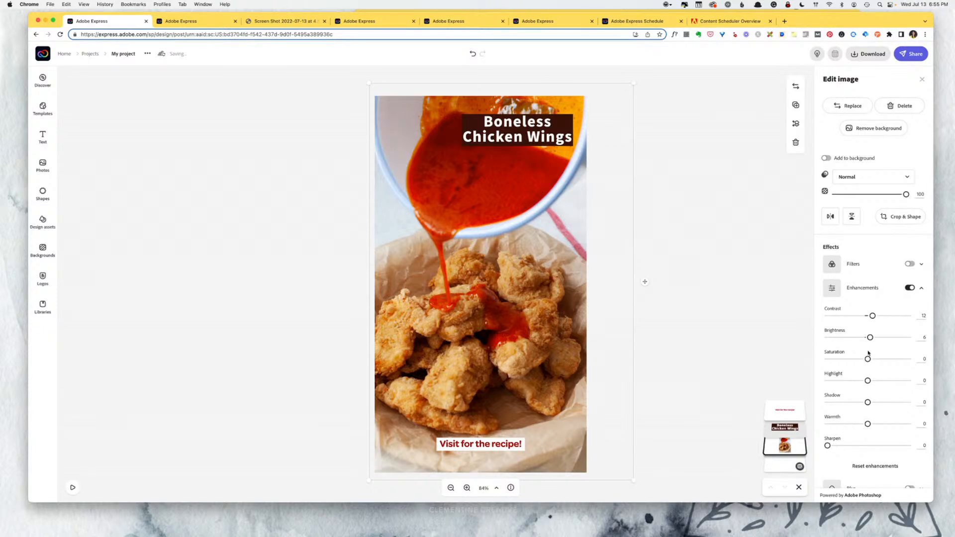
pyautogui.moveTo(869, 359); pyautogui.dragTo(871, 361)
pyautogui.click(880, 468)
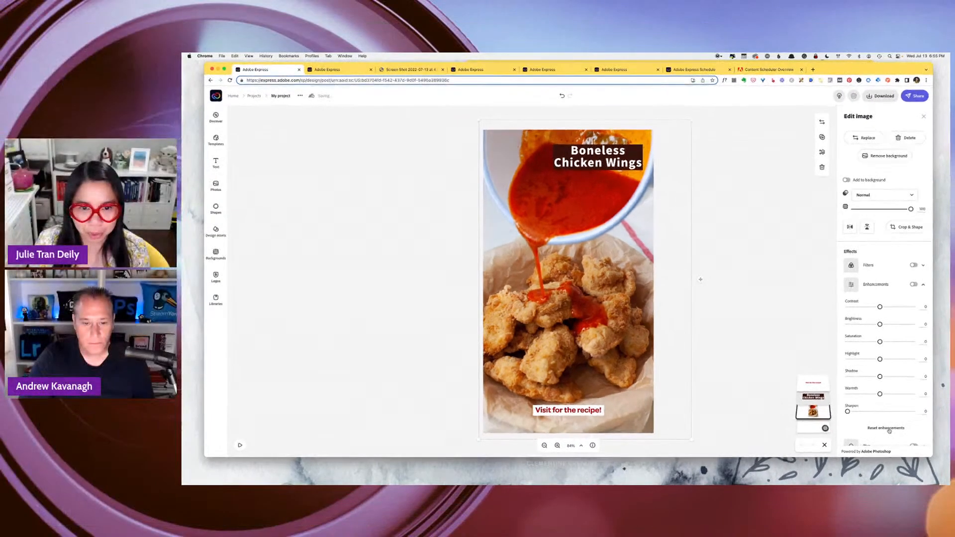
# - Enhance the chicken wings photo with slightly higher contrast, brightness 6, saturation 7 and a small warmth increase
pyautogui.click(913, 284)
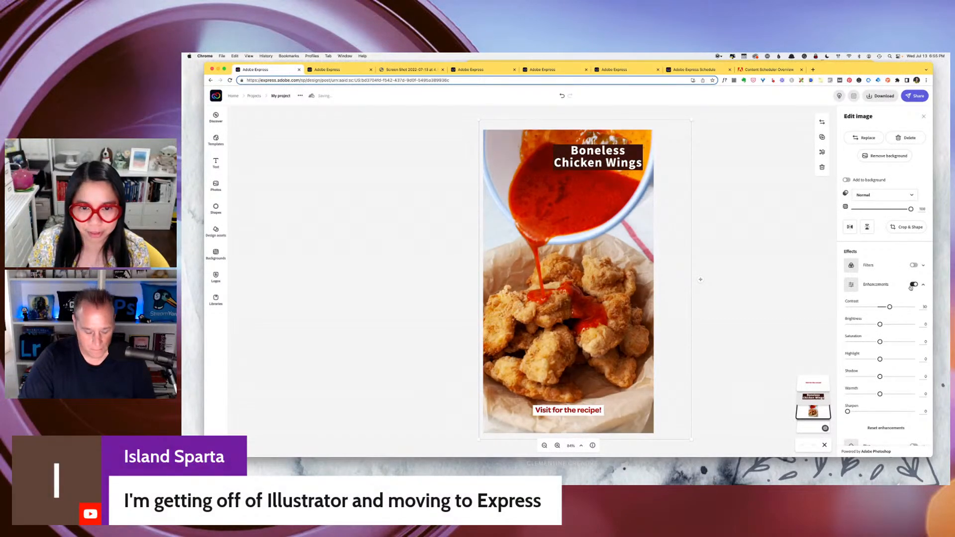
pyautogui.moveTo(881, 307); pyautogui.dragTo(882, 342)
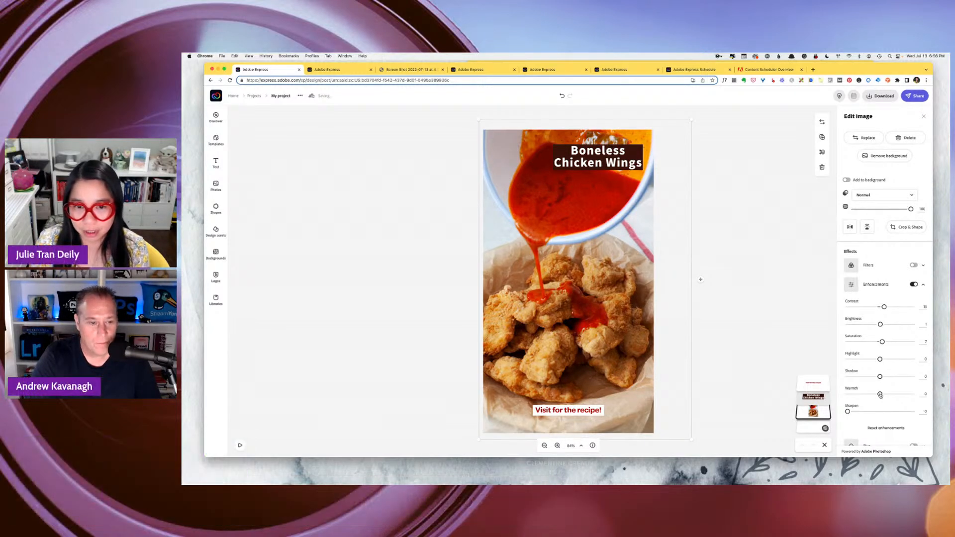
pyautogui.moveTo(880, 395); pyautogui.dragTo(882, 395)
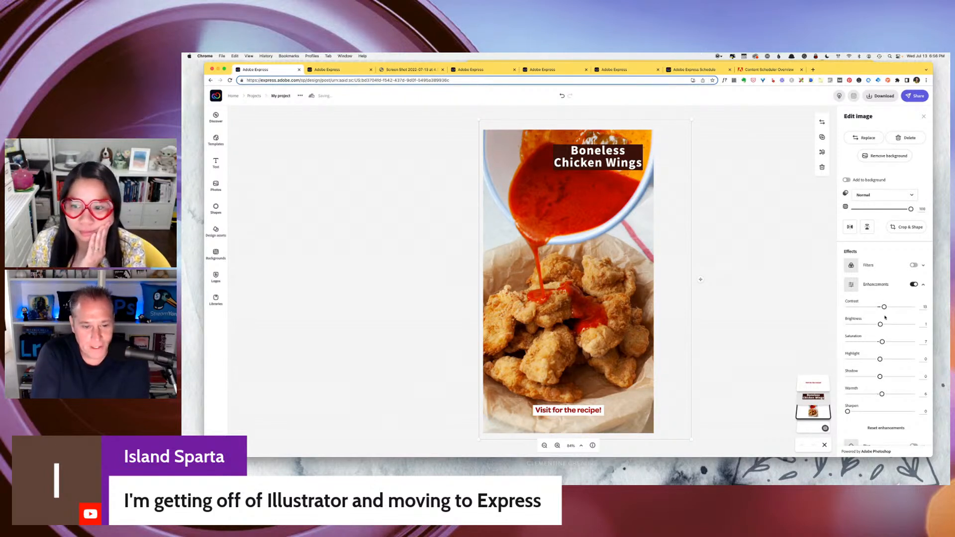
pyautogui.moveTo(880, 324); pyautogui.dragTo(885, 308)
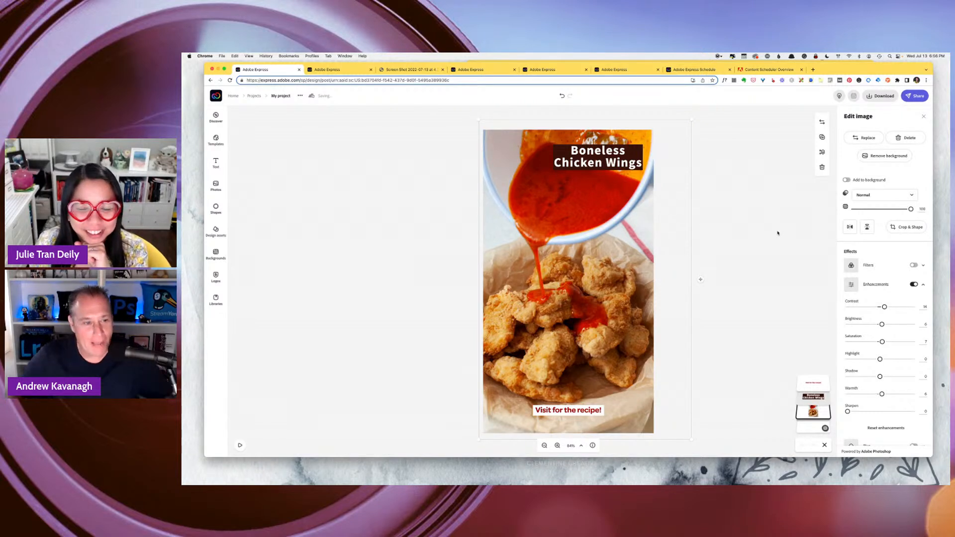
pyautogui.click(778, 232)
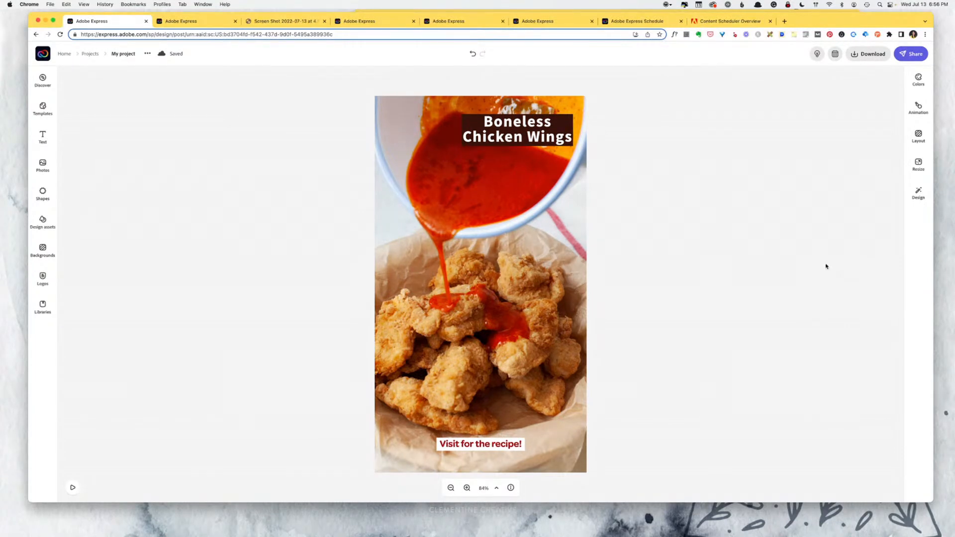
# - Examine the project's download formats, its duplicate and rename options, and its sharing and scheduling options
pyautogui.click(868, 54)
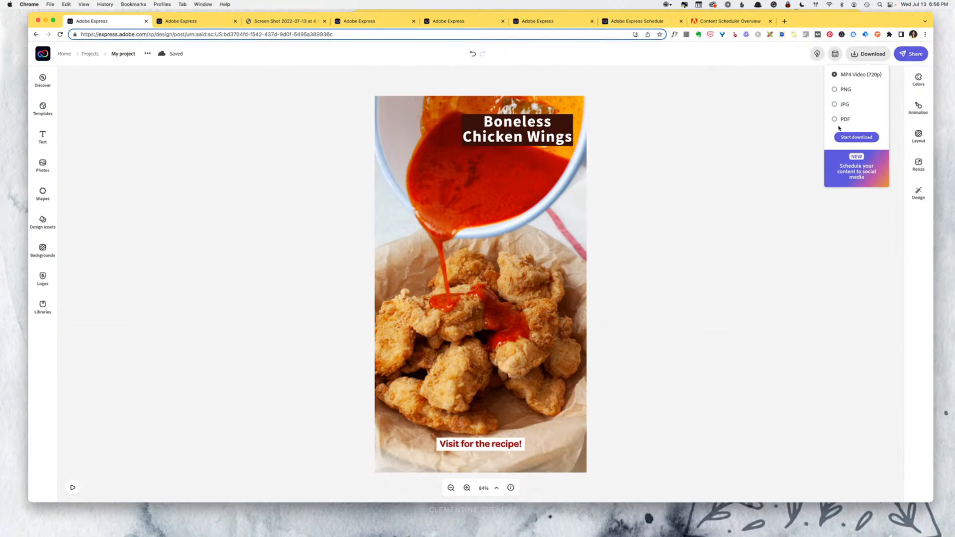
pyautogui.click(788, 138)
pyautogui.click(148, 53)
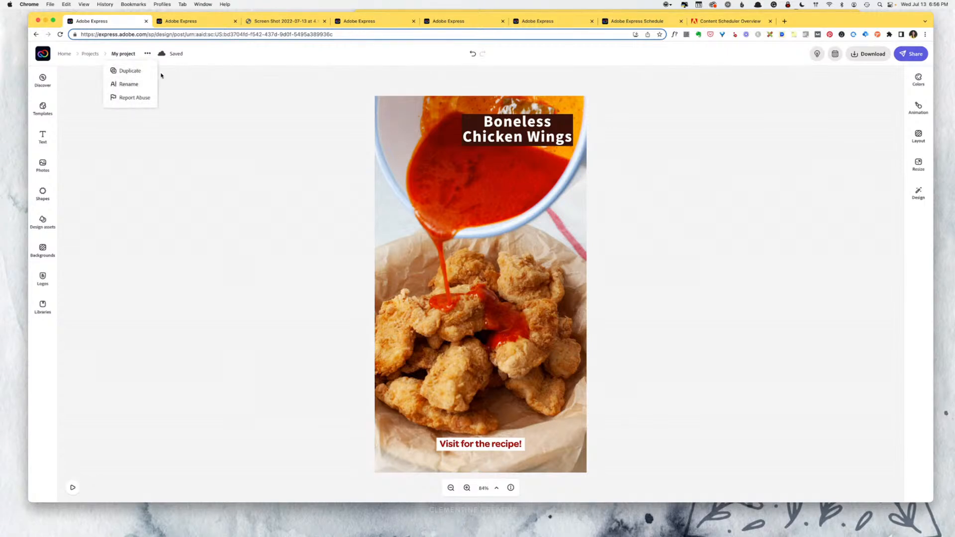
pyautogui.click(694, 106)
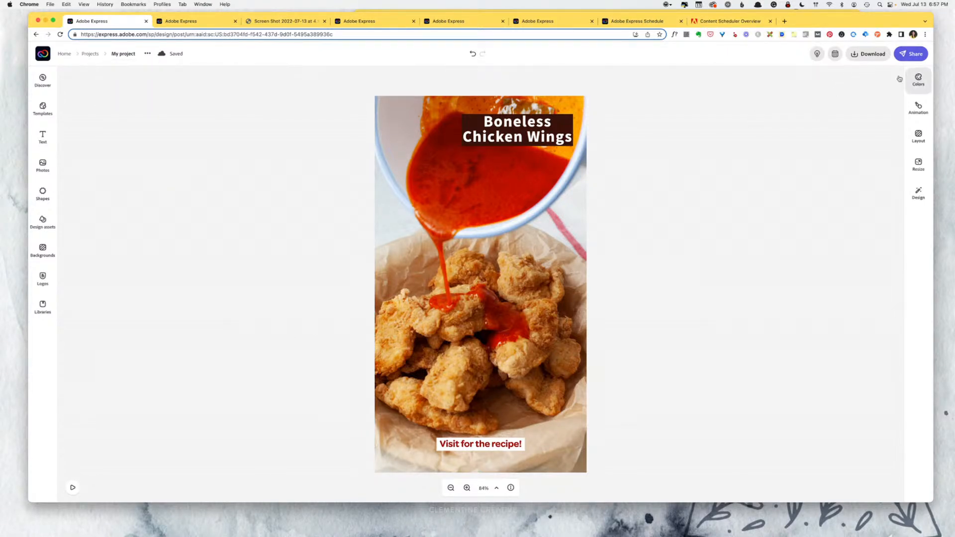
pyautogui.click(911, 54)
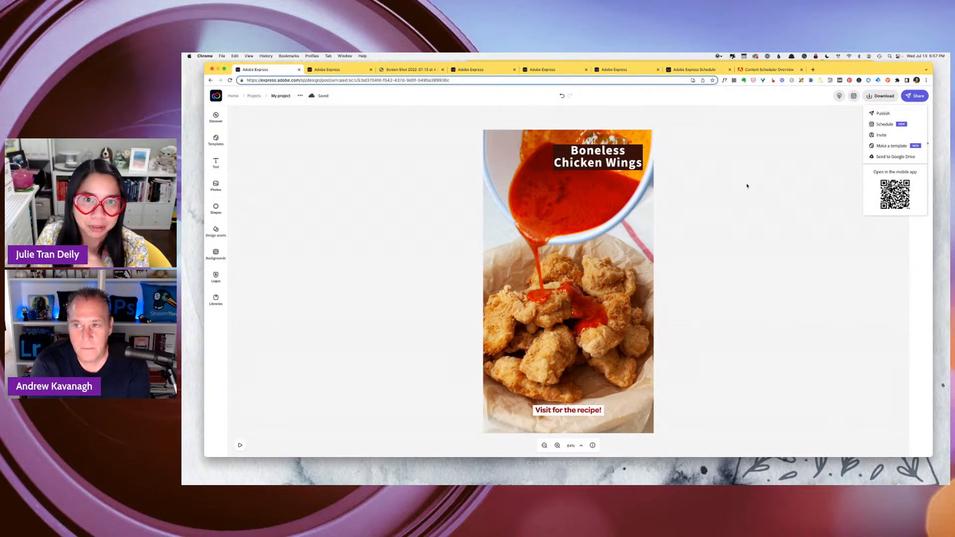
# - Read the Content Scheduler Overview help page about premium scheduling features, and return to the scheduler's New post form
pyautogui.click(476, 69)
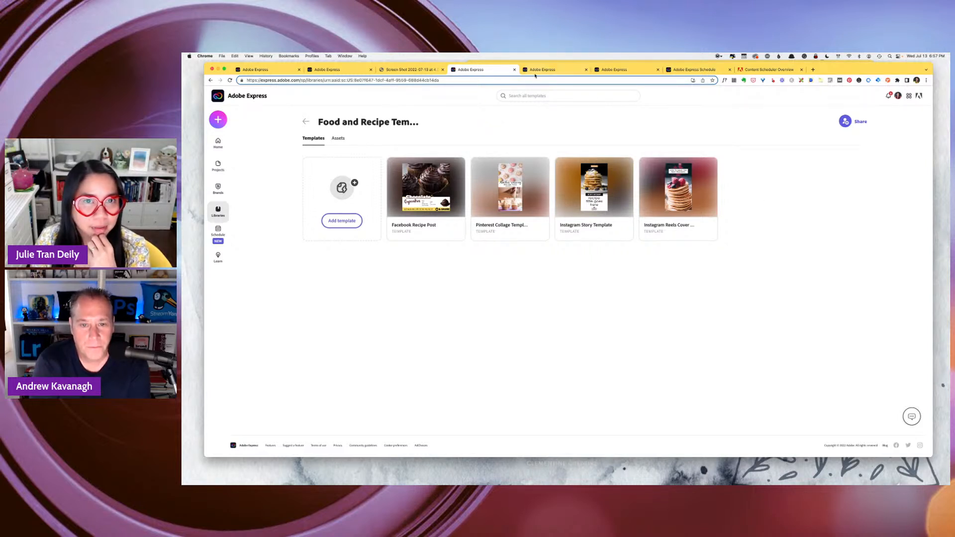
pyautogui.click(620, 71)
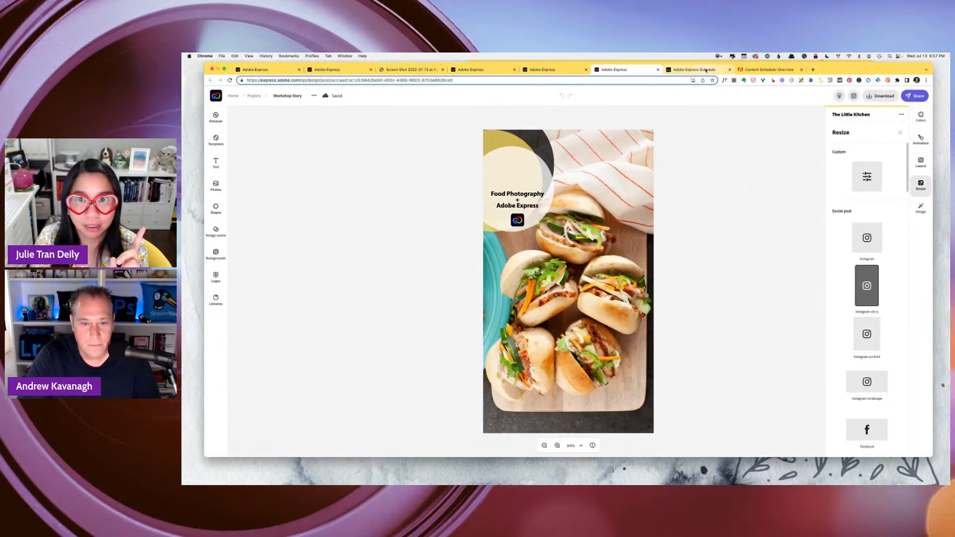
pyautogui.click(706, 71)
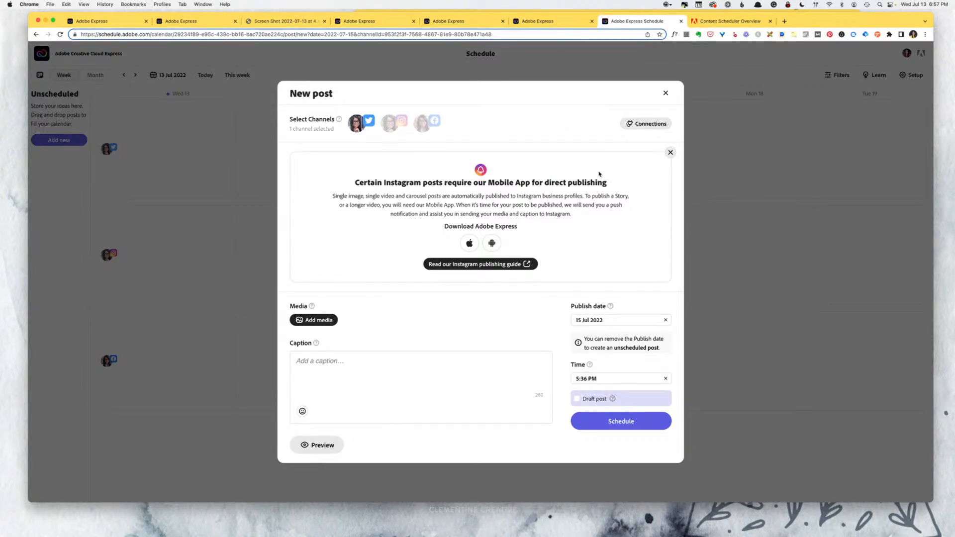
pyautogui.click(730, 21)
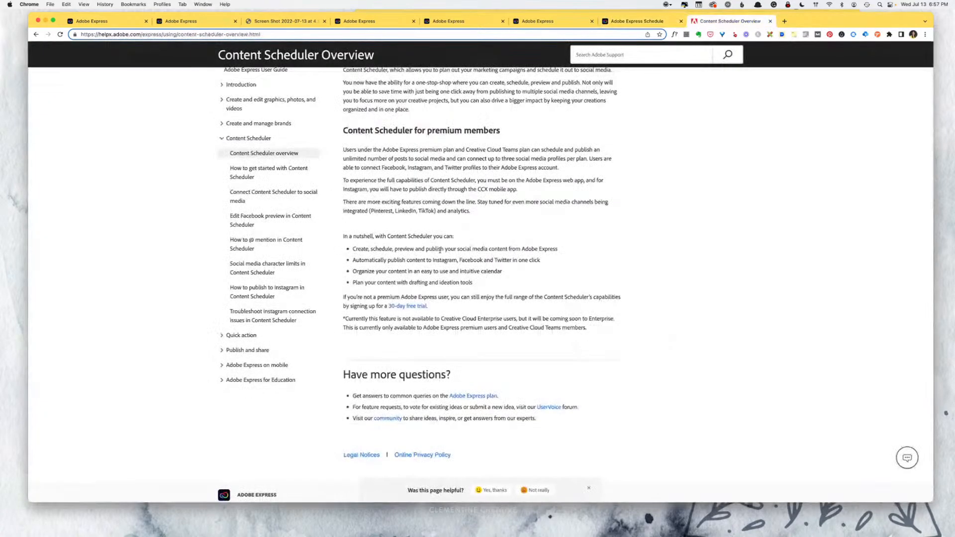
pyautogui.scroll(10, 518, 229)
pyautogui.click(637, 23)
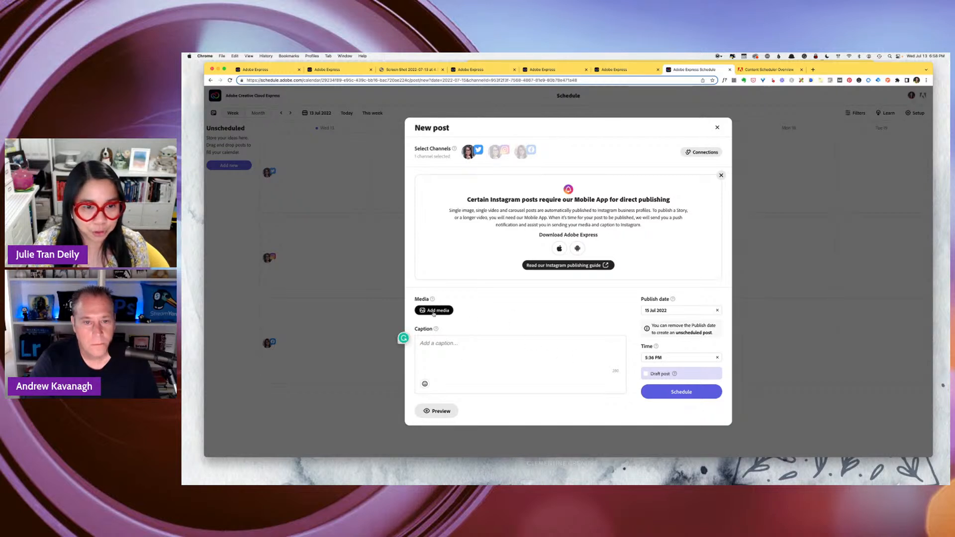
# - Check the Workshop Story project's scheduling option, and add the landscape sandwich "My project" design with the woman's cutout from Adobe Express to the new post's media
pyautogui.click(617, 69)
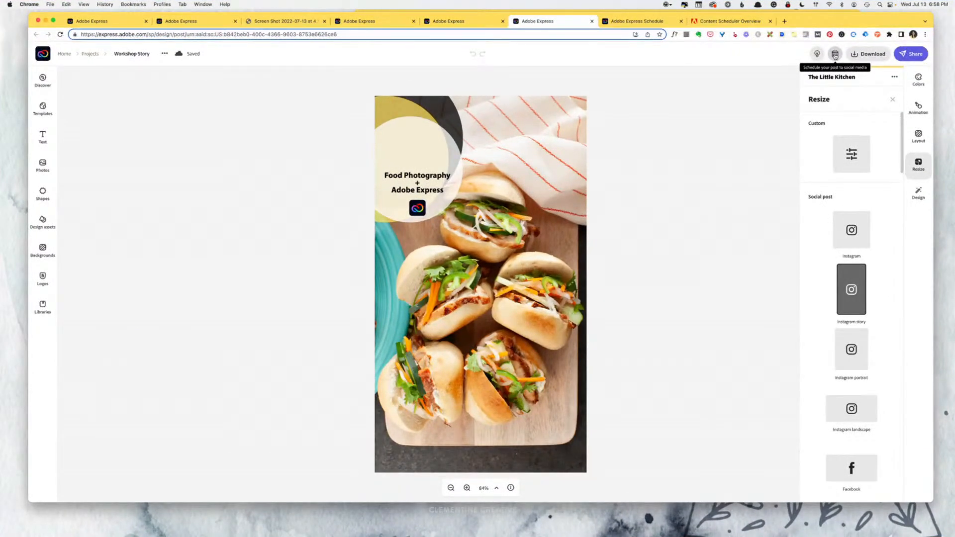
pyautogui.click(836, 54)
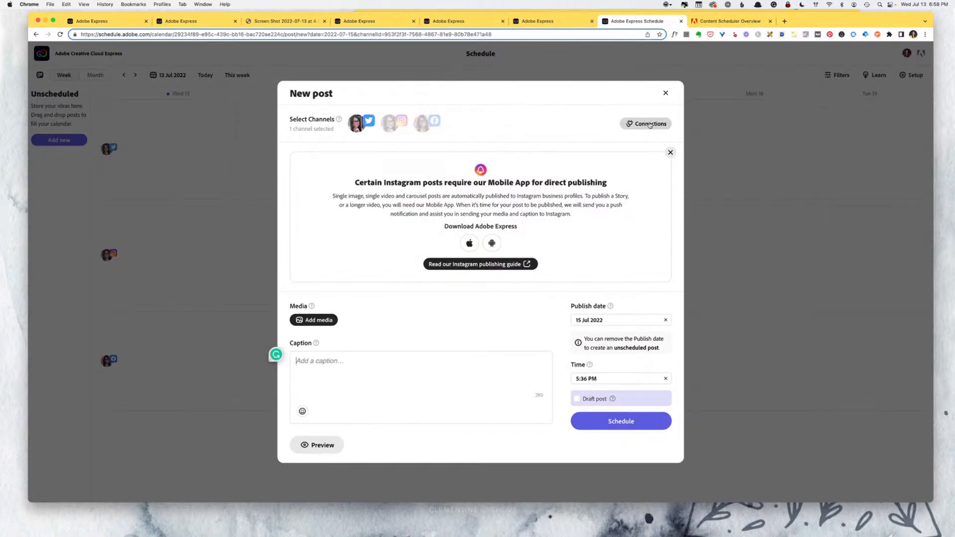
pyautogui.click(317, 323)
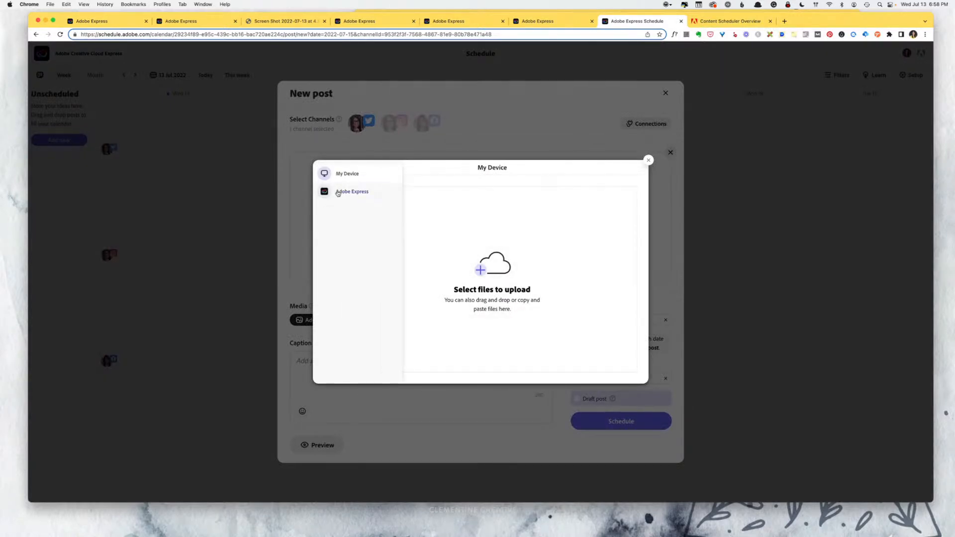
pyautogui.click(338, 194)
pyautogui.scroll(-2, 500, 292)
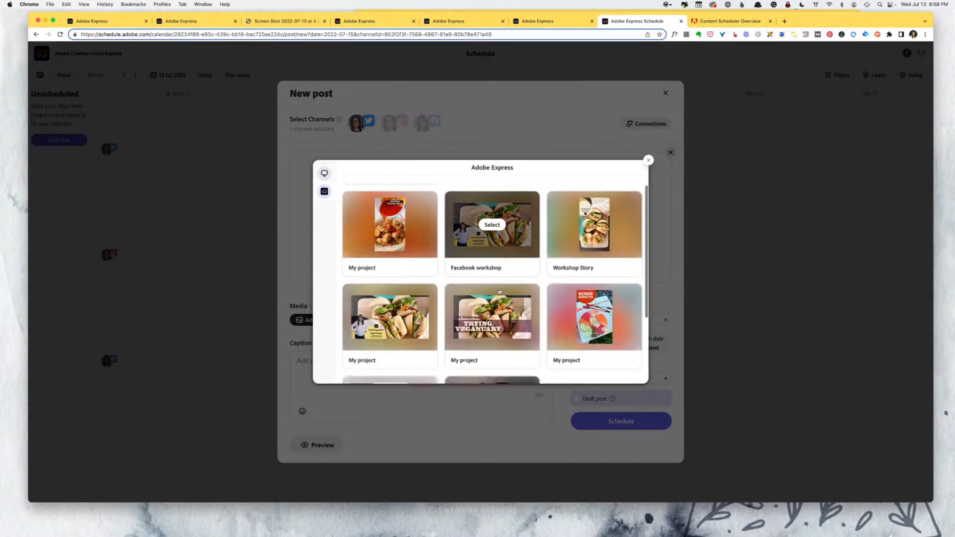
pyautogui.scroll(-2, 499, 291)
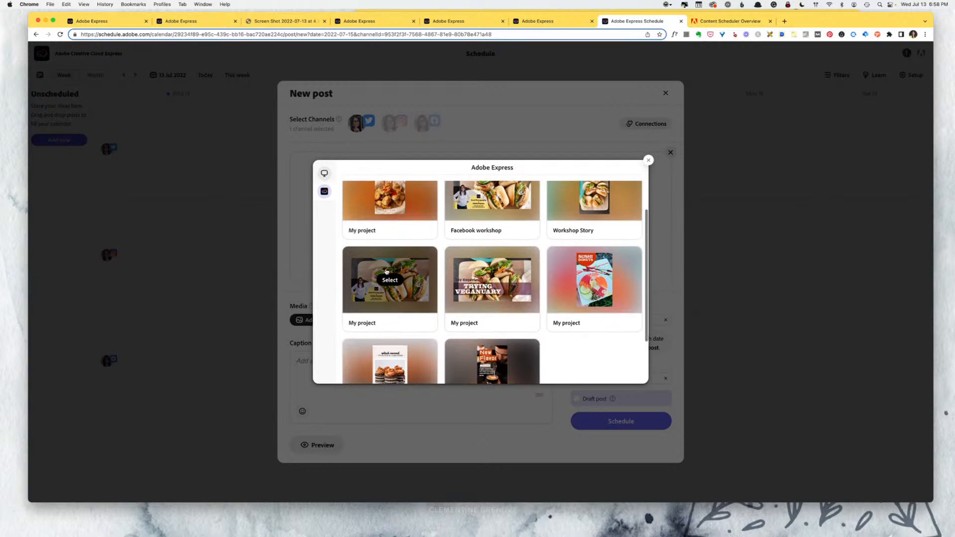
pyautogui.click(387, 271)
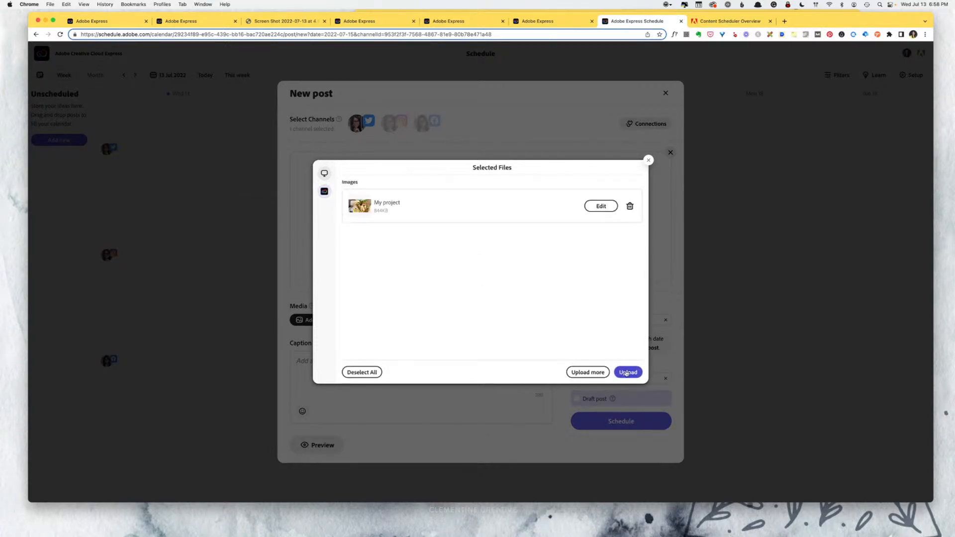
pyautogui.click(628, 372)
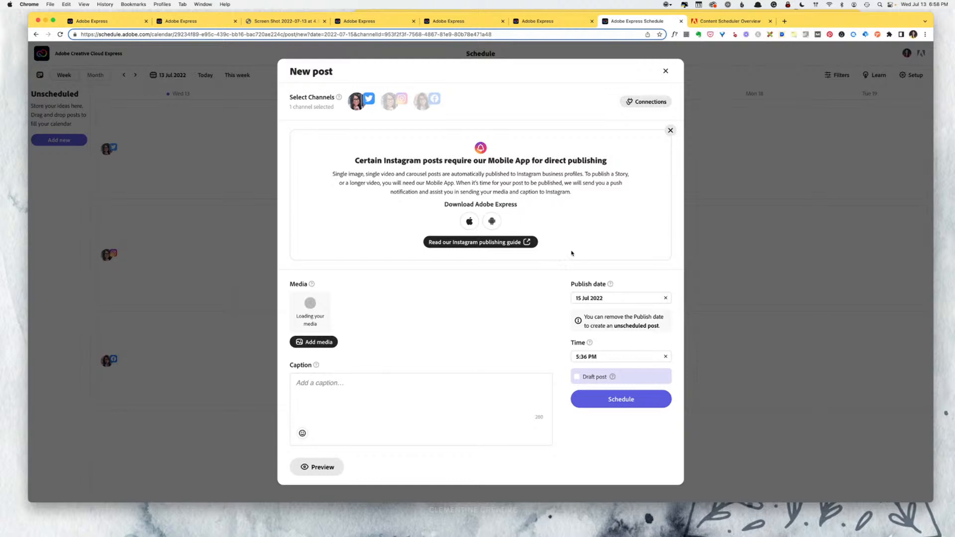